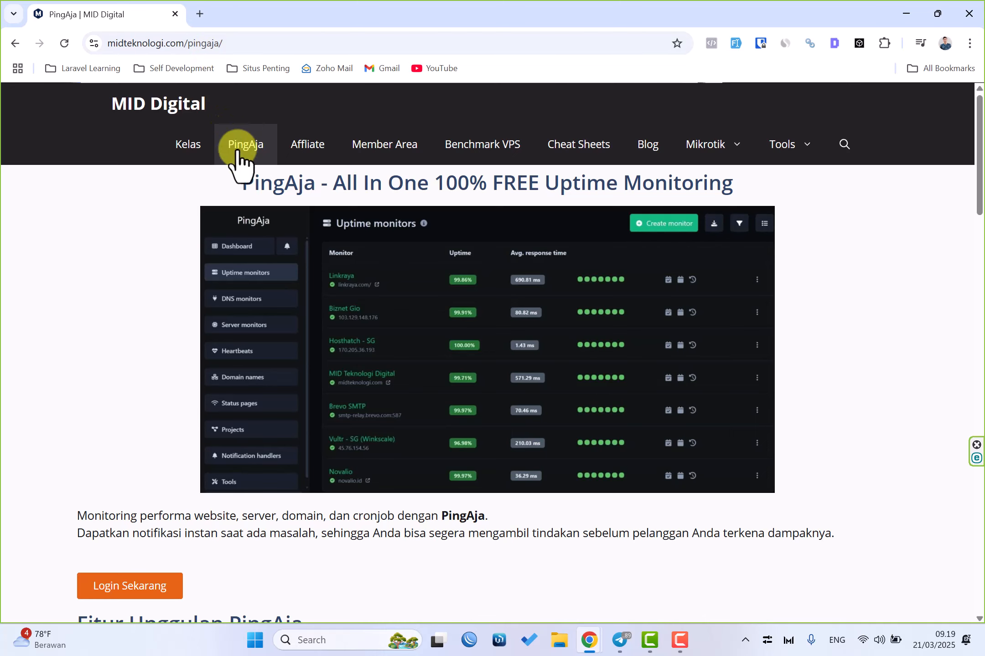
- Open the PingAja page of the MID Digital site and go to its login page
click(253, 144)
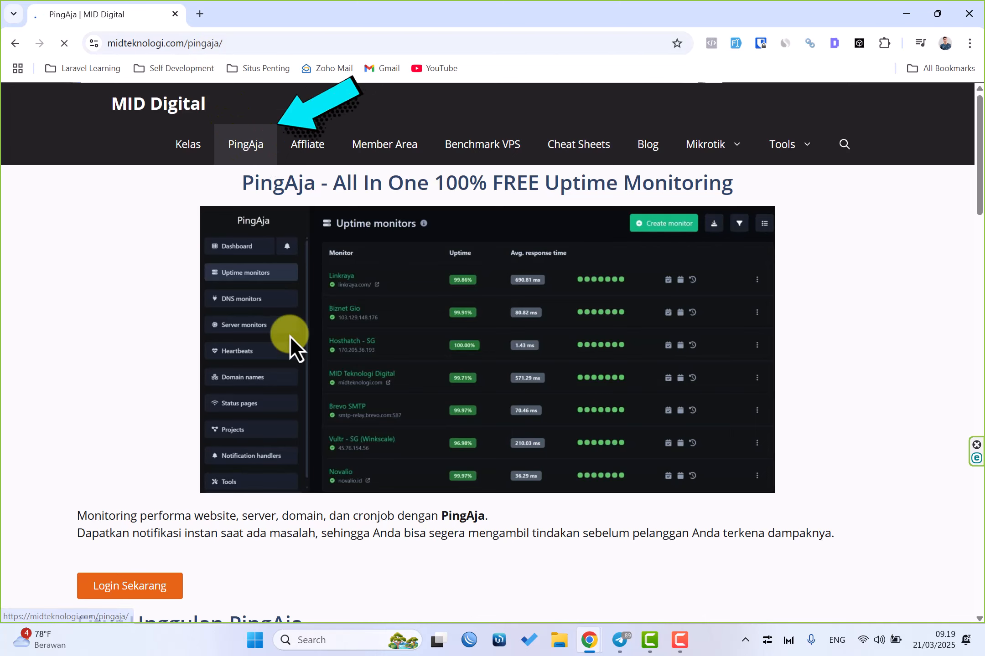
scroll(290, 336, down, 3)
scroll(289, 335, up, 3)
click(145, 589)
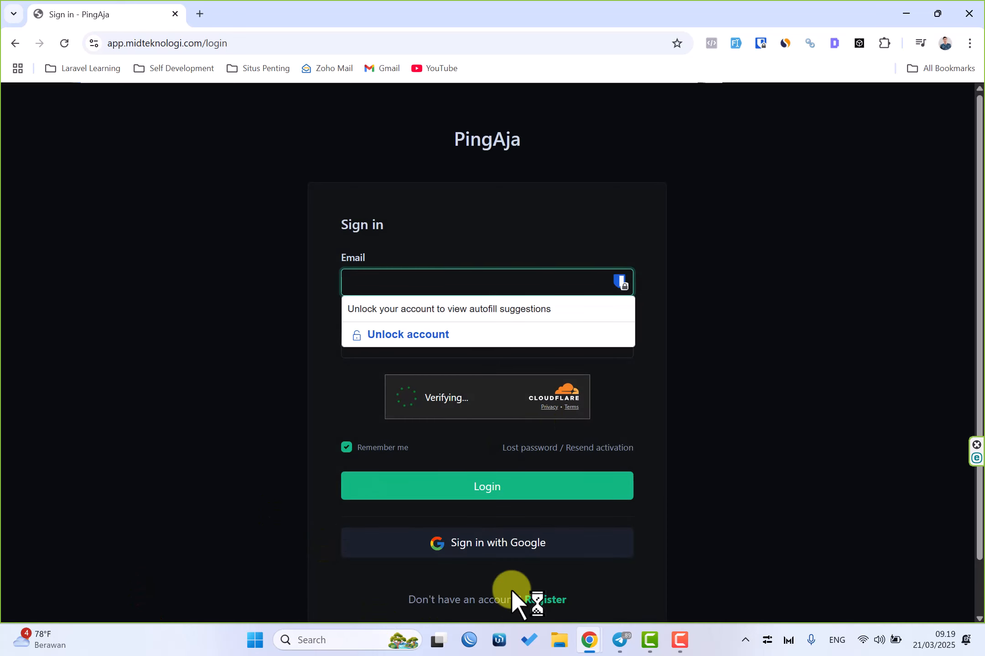
- Go to the registration page and sign in with Google using the first listed account
scroll(510, 589, down, 2)
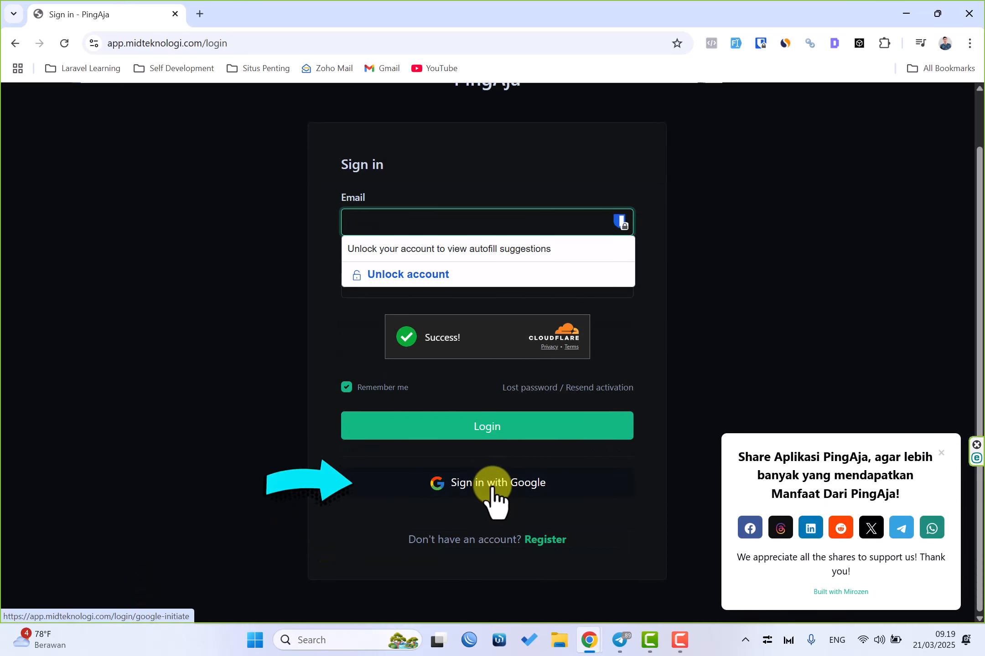
click(555, 540)
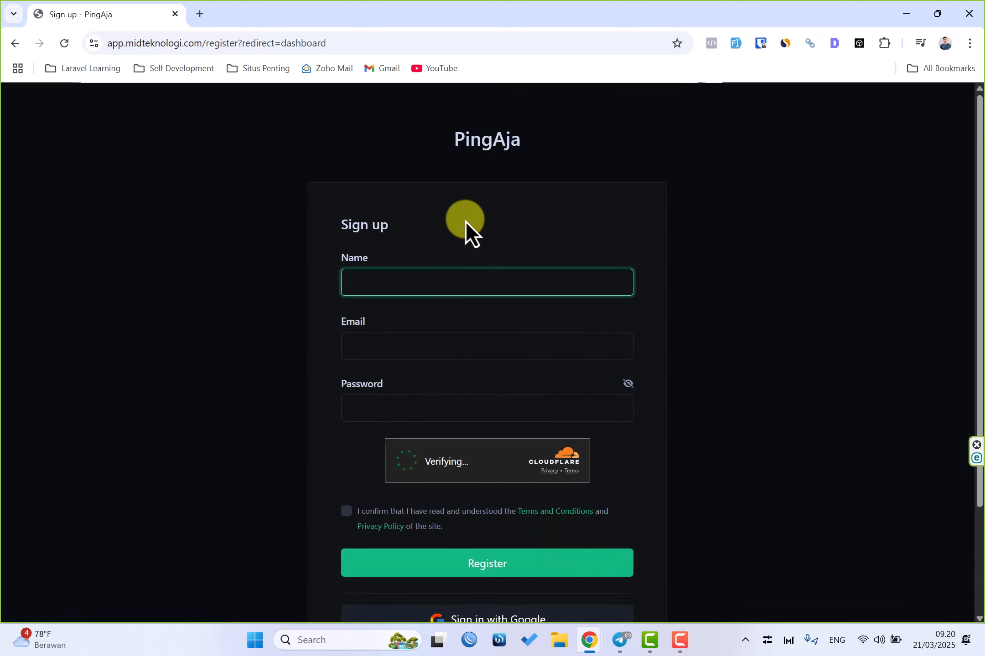
scroll(444, 441, down, 3)
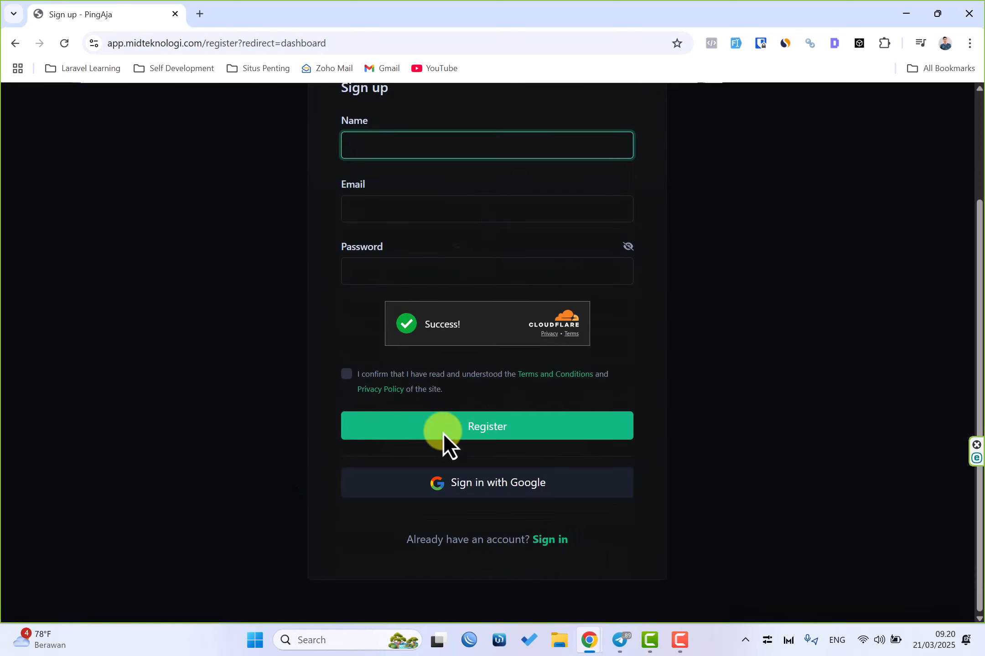
click(444, 484)
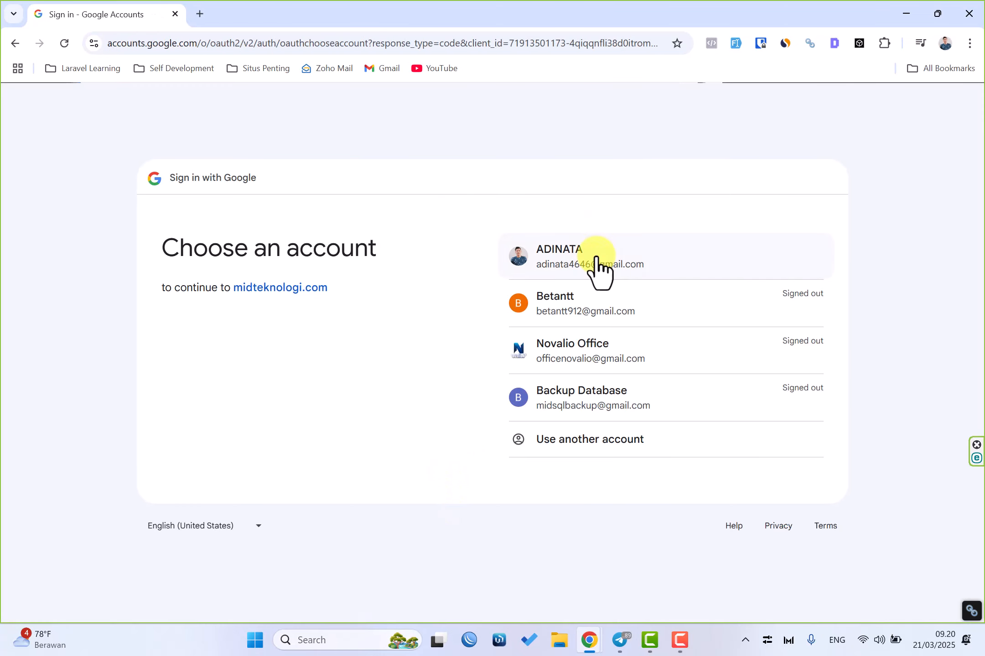
click(596, 257)
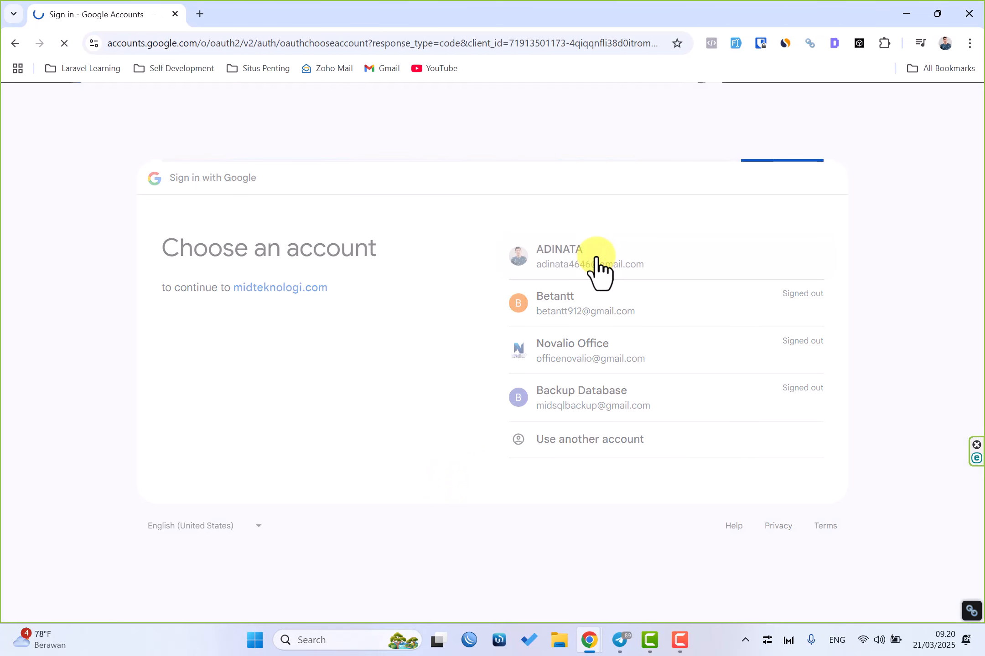
click(731, 422)
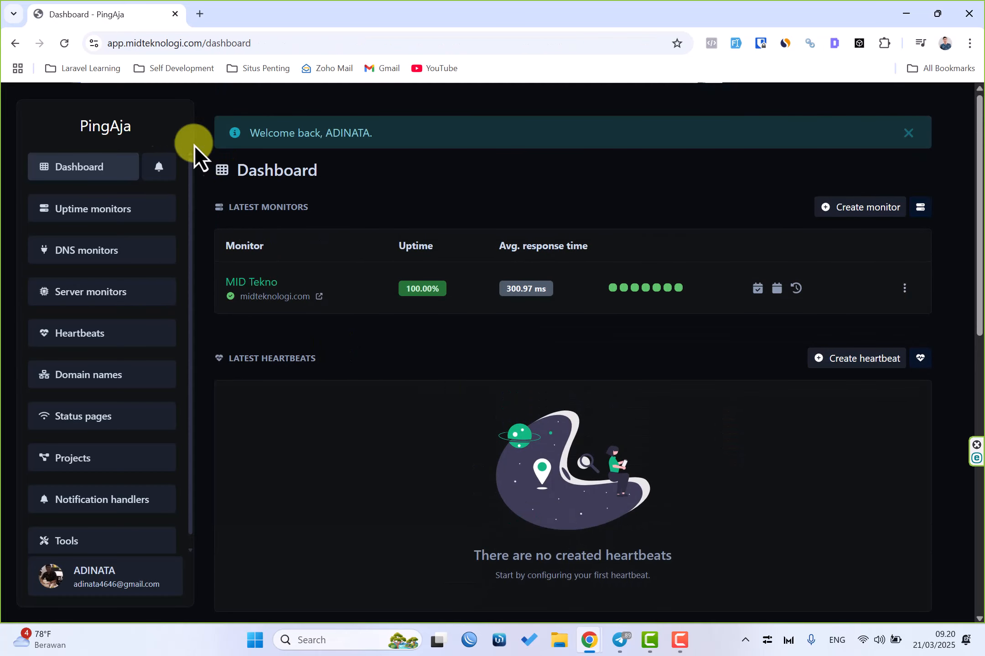
- Go to the uptime monitors and start creating a new monitor
click(97, 177)
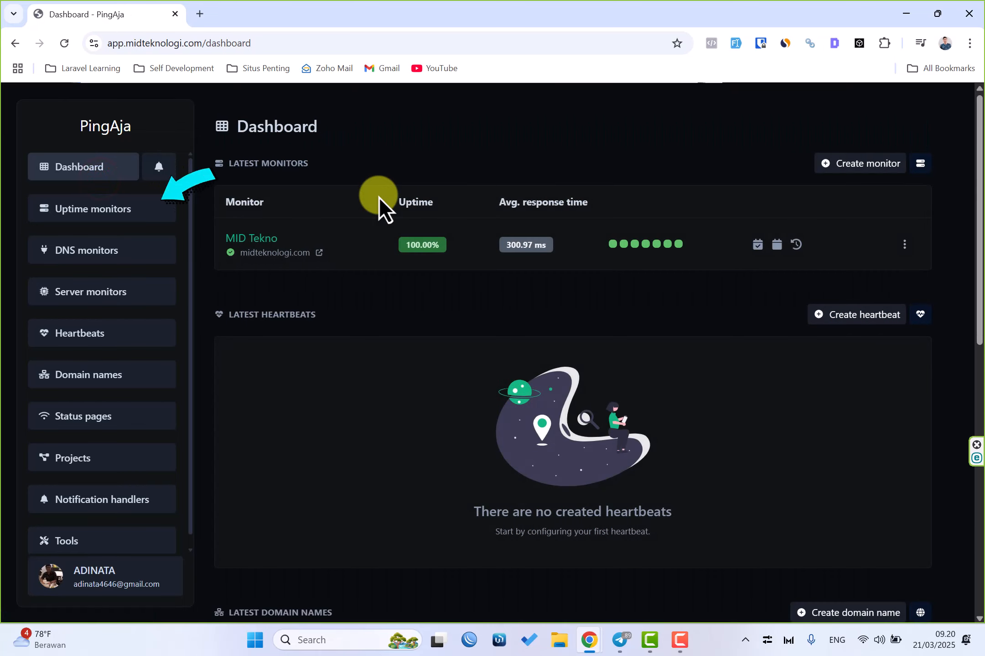
click(93, 209)
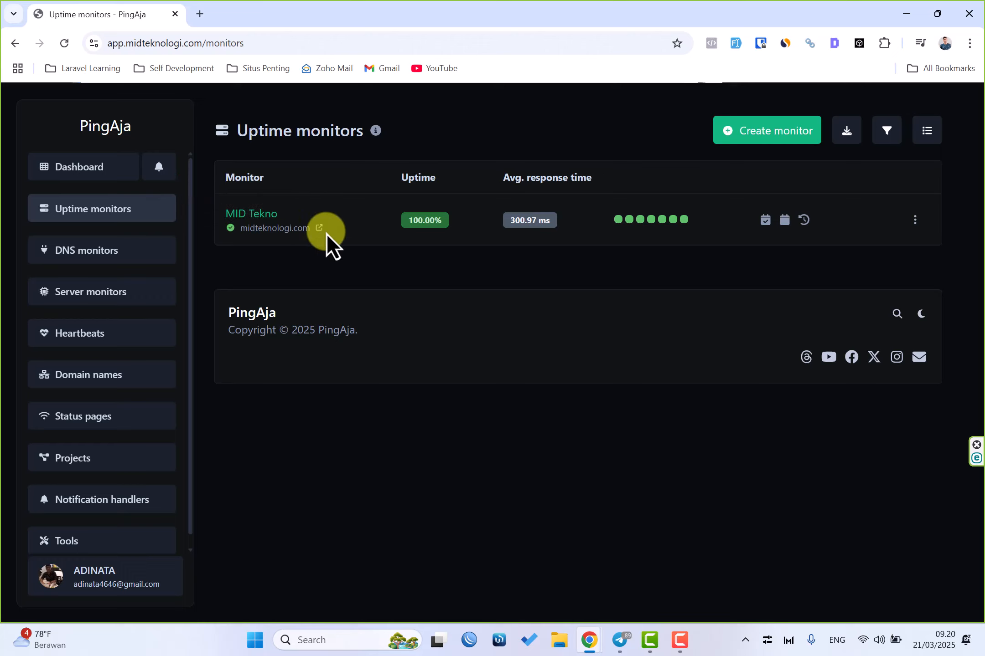
click(751, 133)
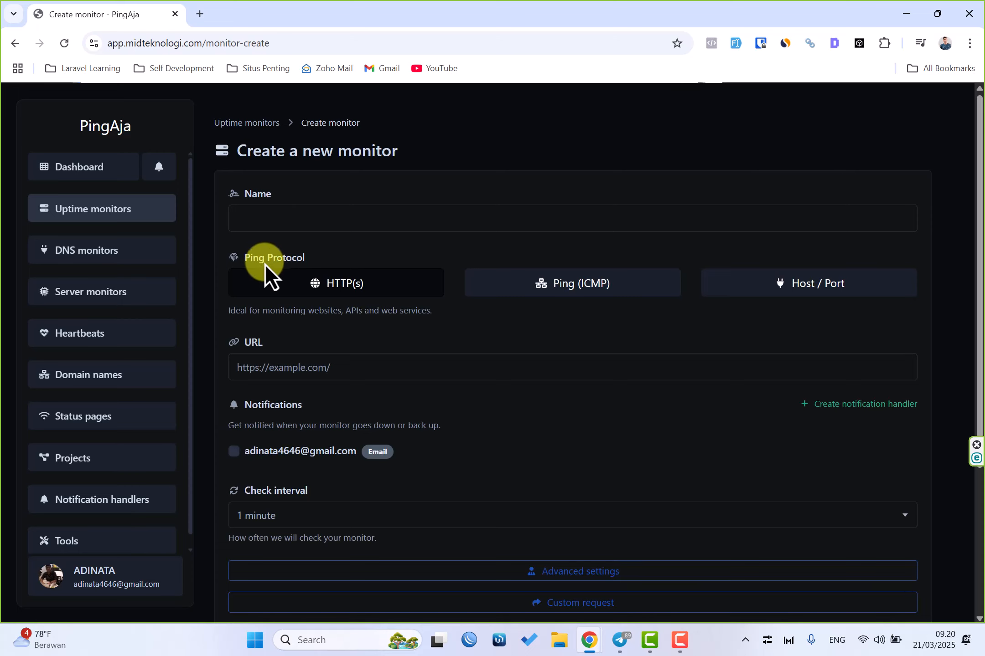
- Name the new monitor BETANTT
click(253, 220)
click(301, 205)
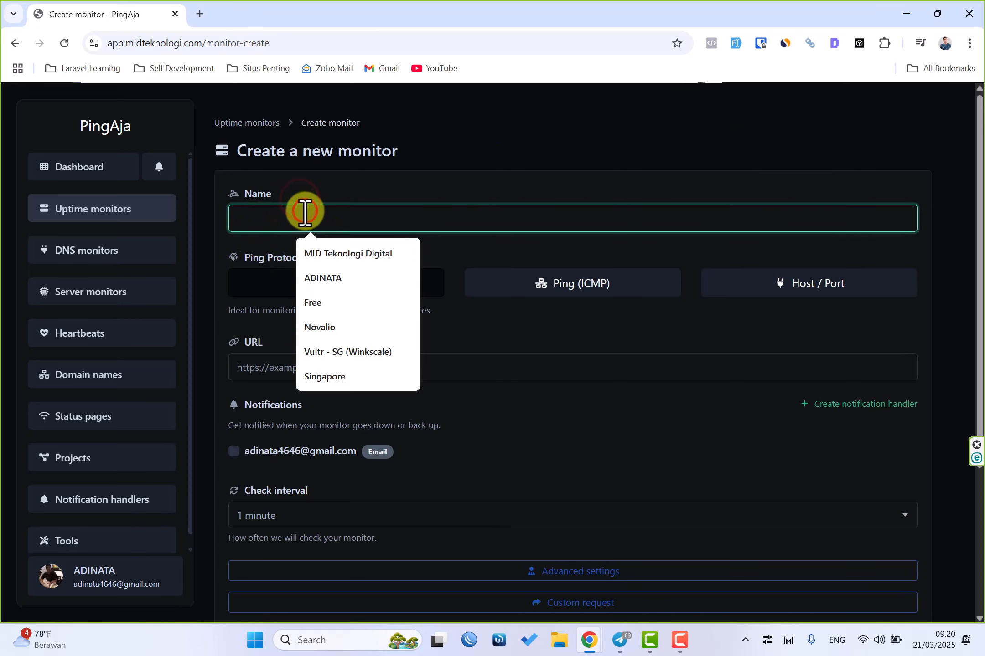
text(S)
key(BackSpace)
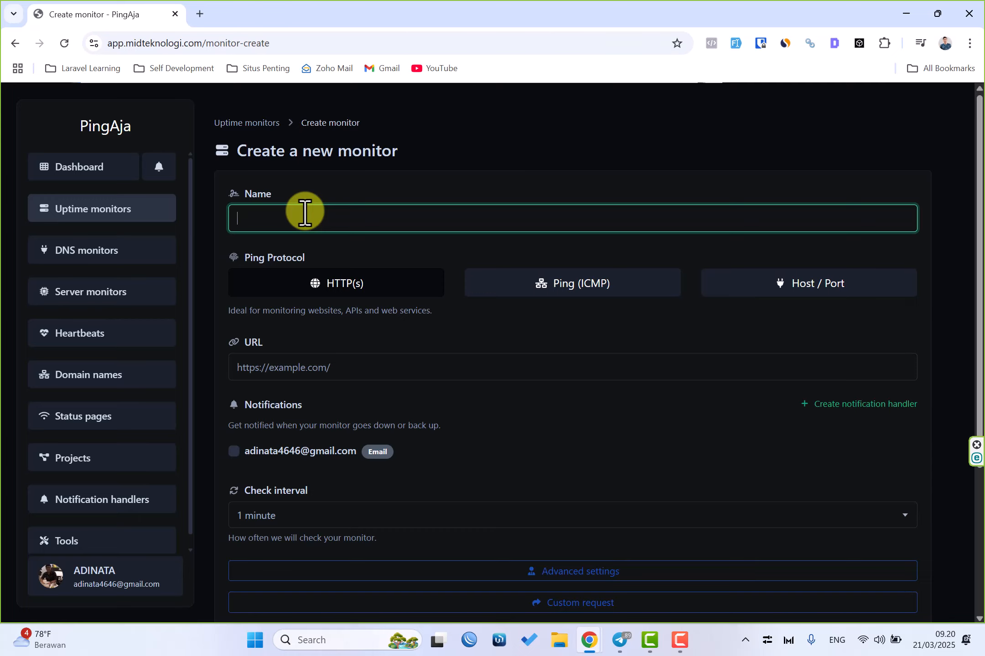
text(Beta)
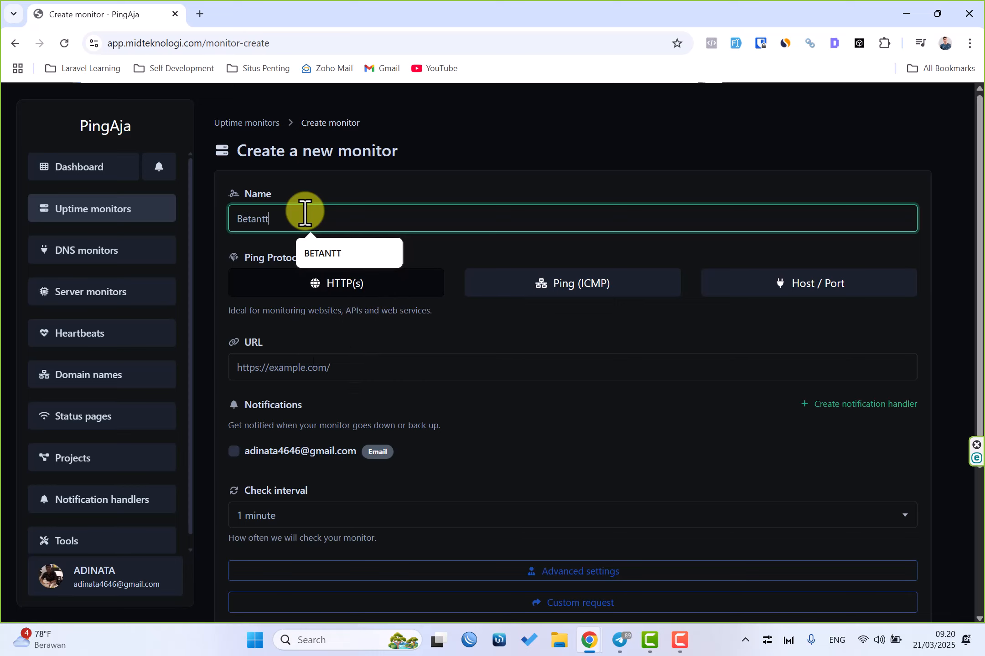
text(ntt)
click(341, 254)
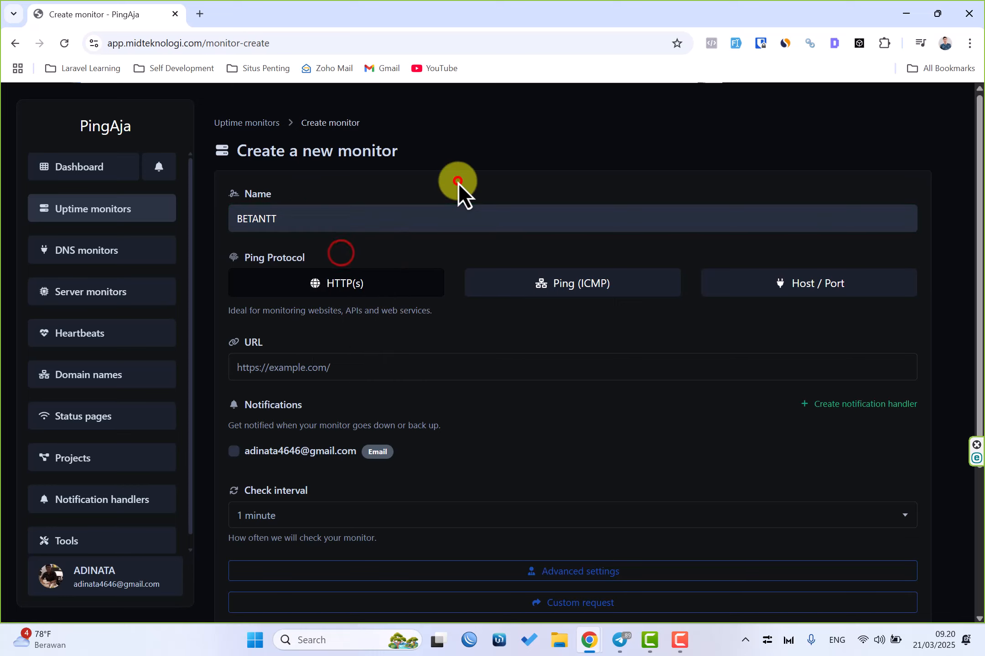
- Compare the form fields offered for the HTTP(s), Ping (ICMP) and Host / Port protocols
scroll(458, 183, down, 2)
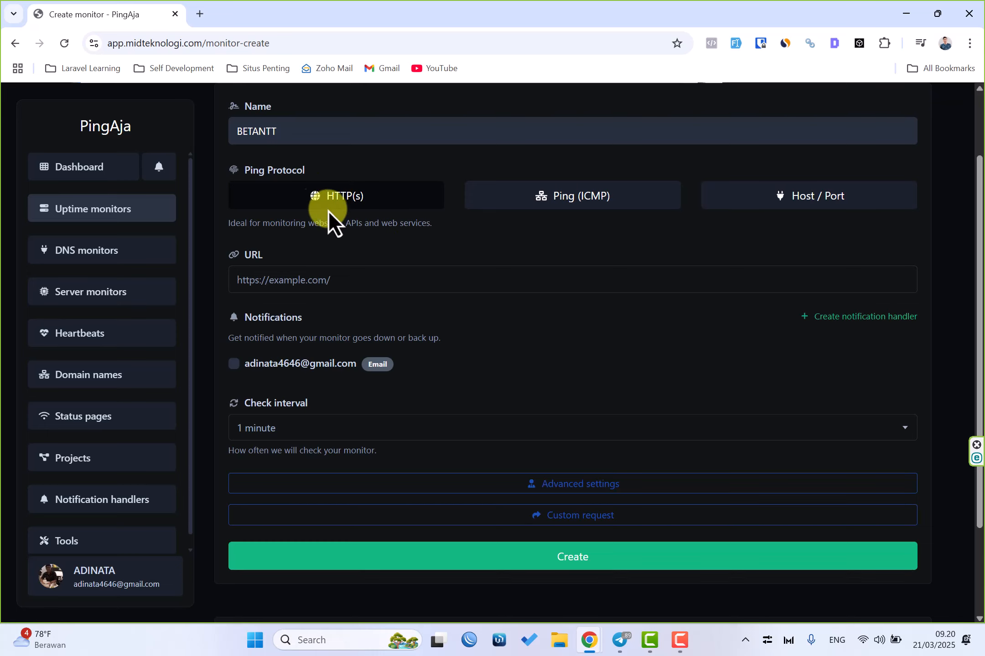
click(576, 197)
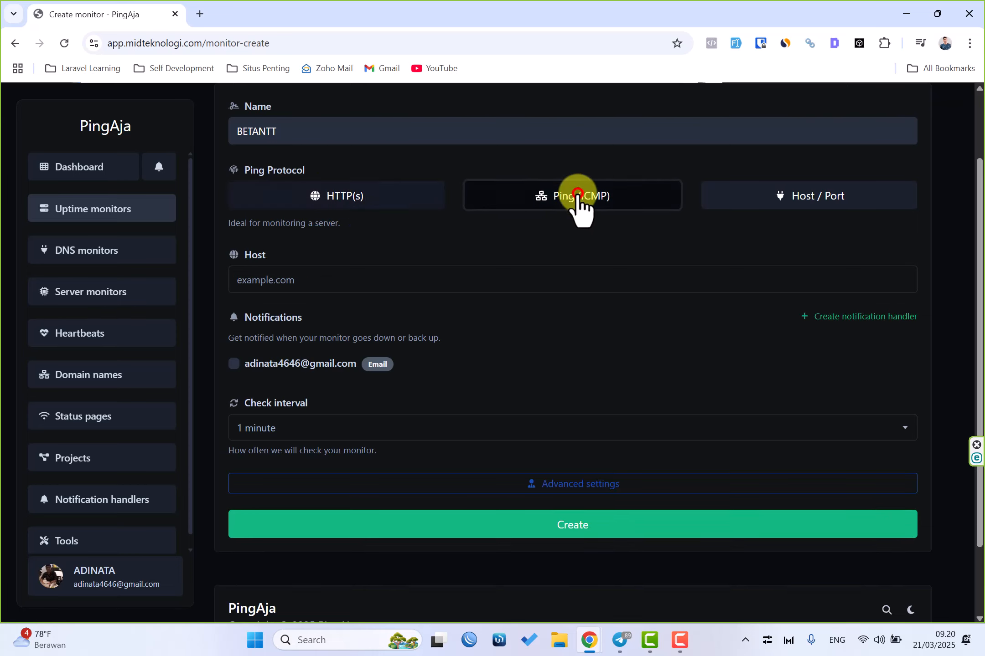
click(818, 201)
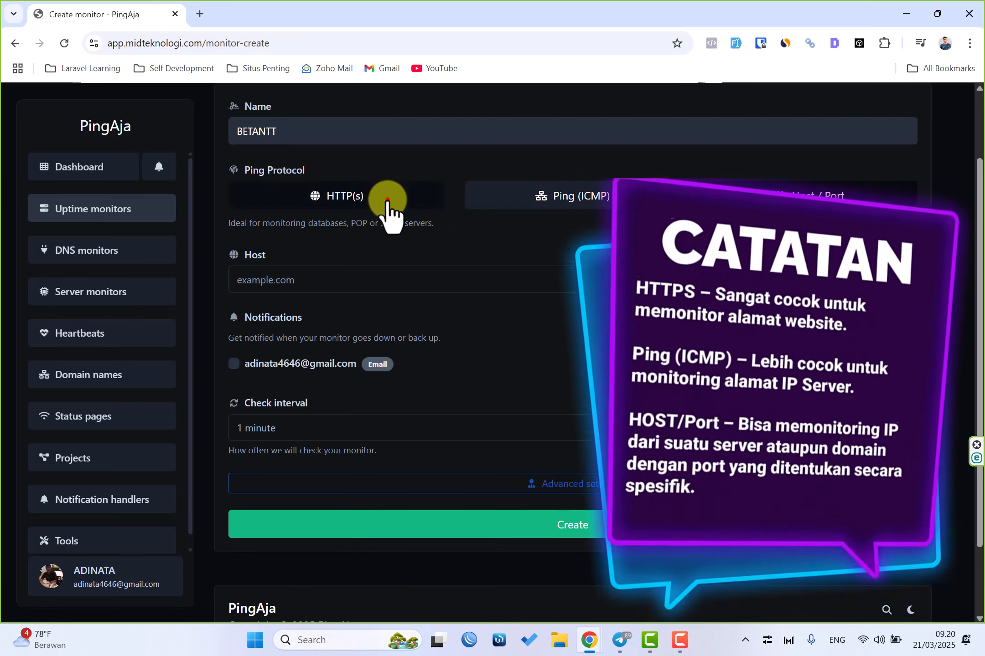
click(387, 201)
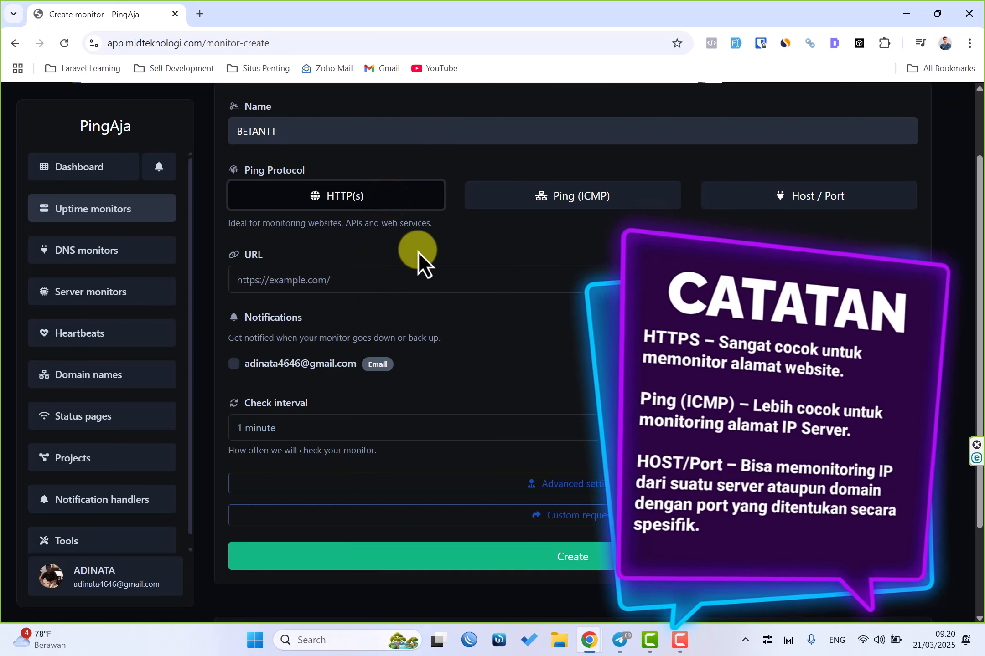
click(533, 205)
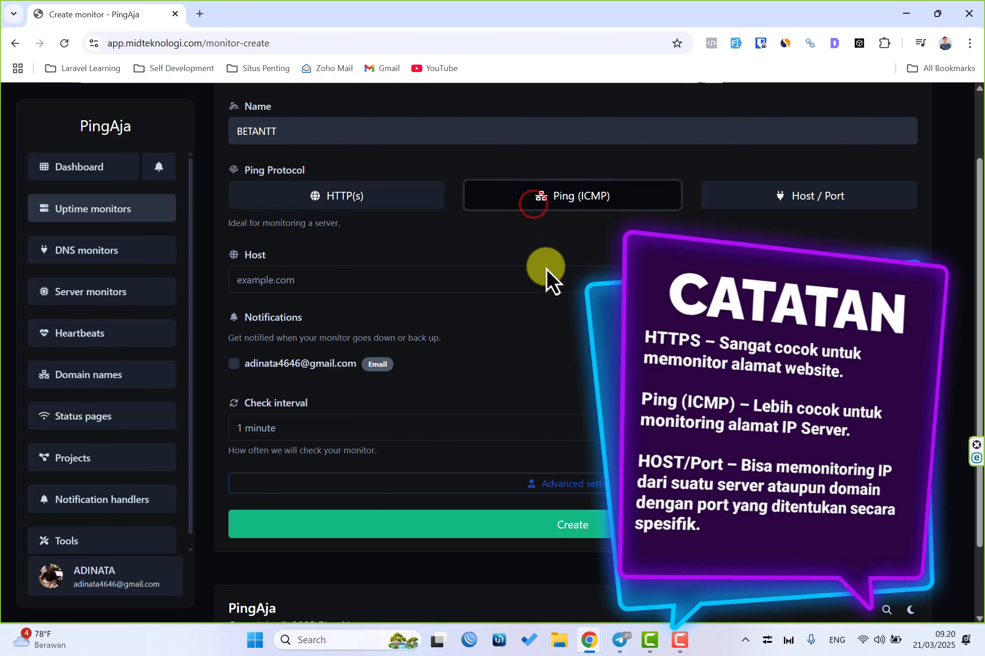
click(546, 283)
click(530, 262)
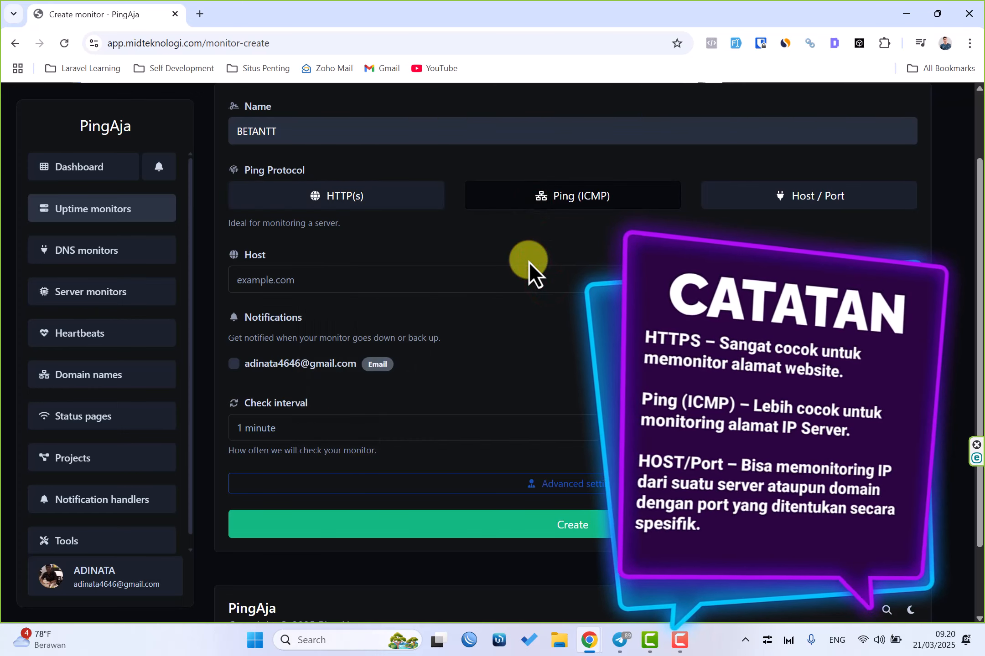
click(805, 201)
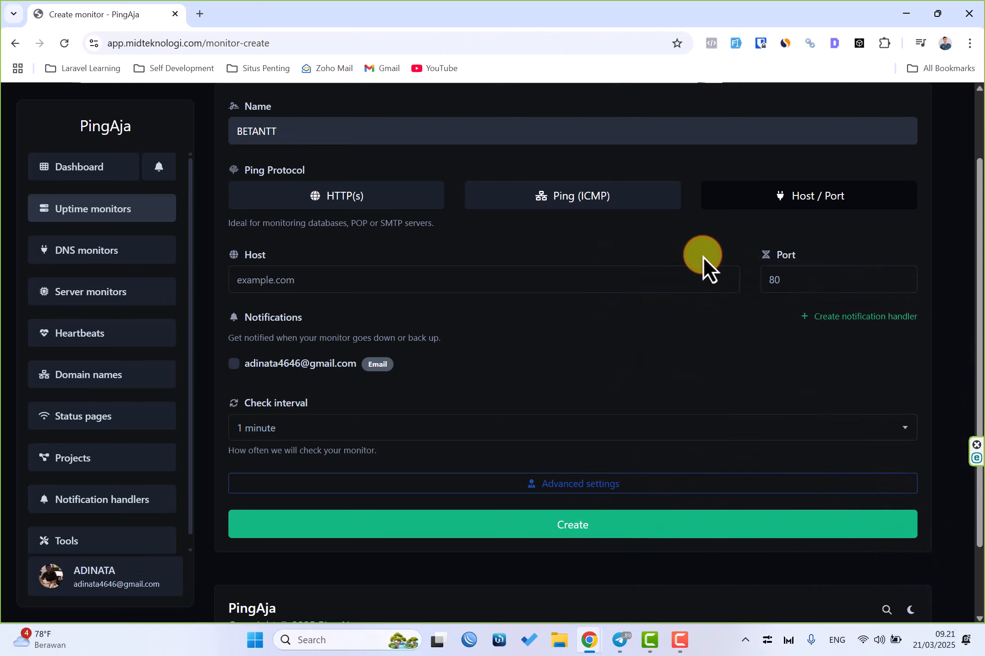
click(703, 256)
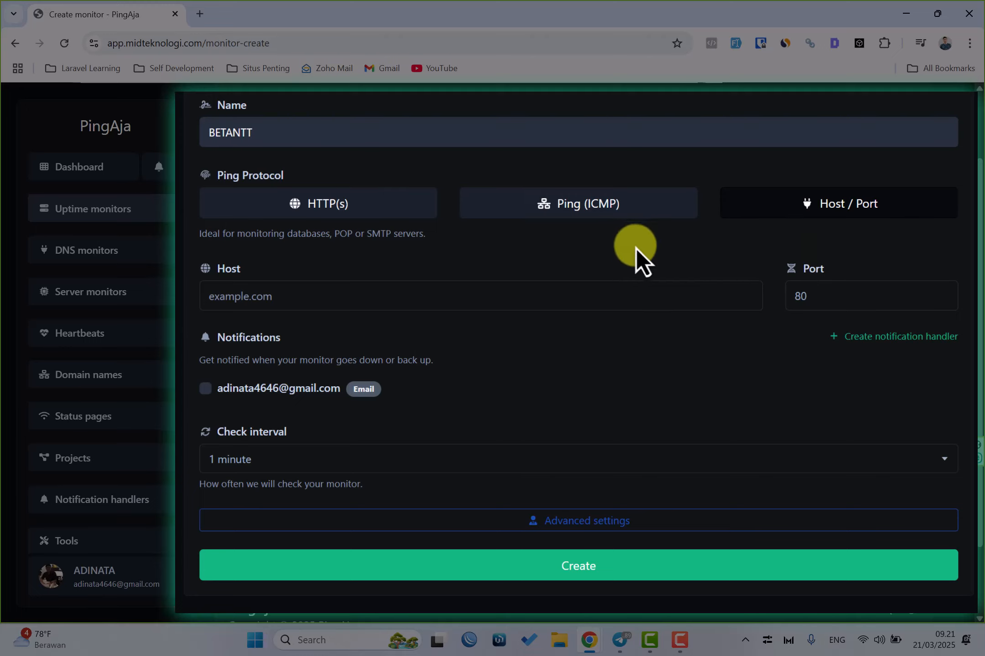
scroll(310, 313, up, 3)
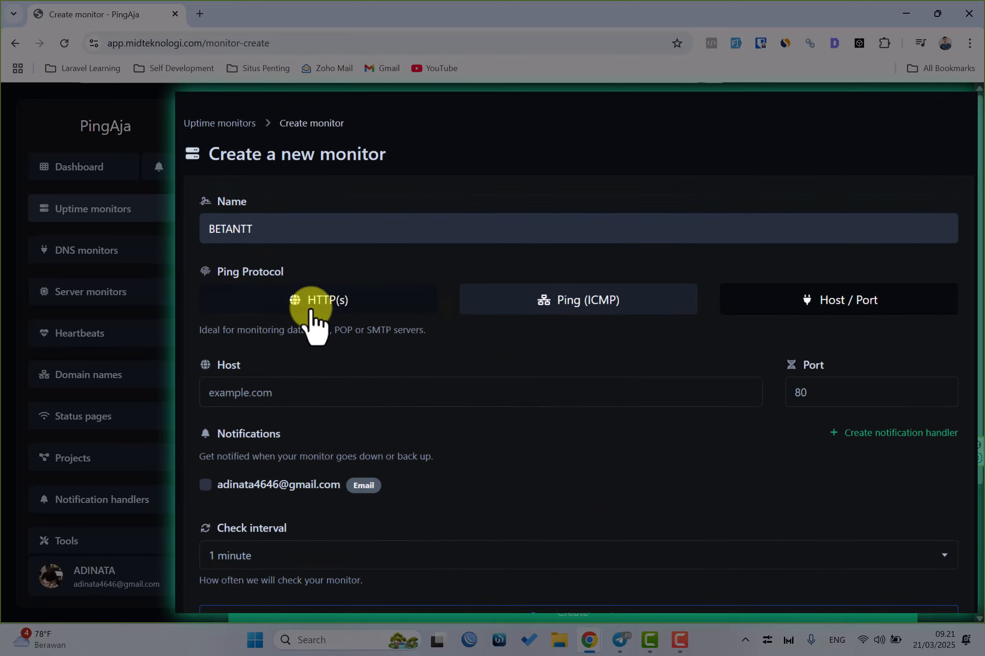
click(310, 312)
scroll(363, 384, down, 2)
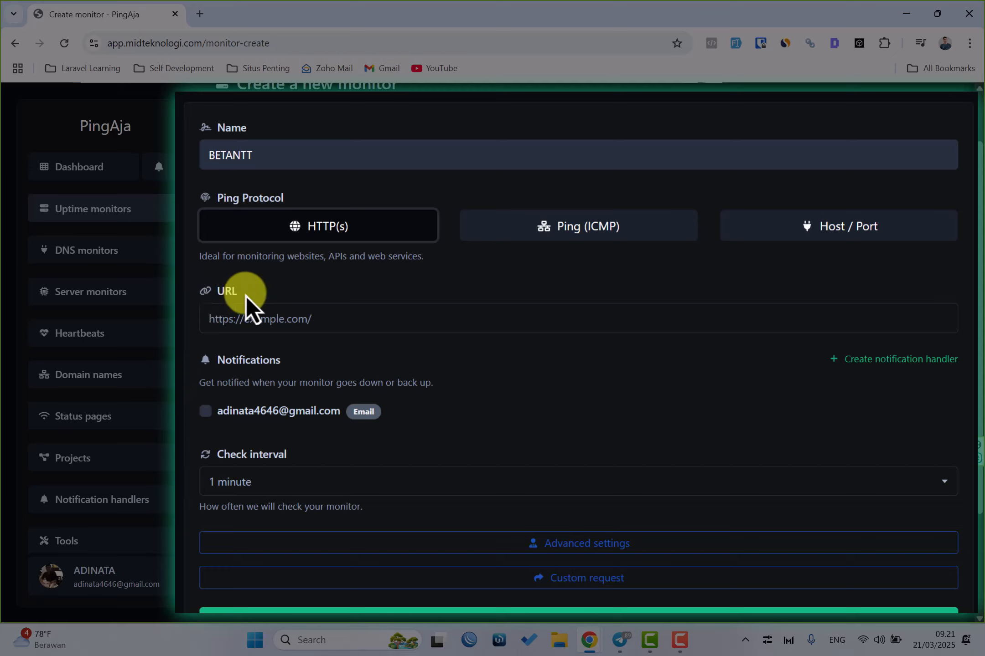
click(272, 322)
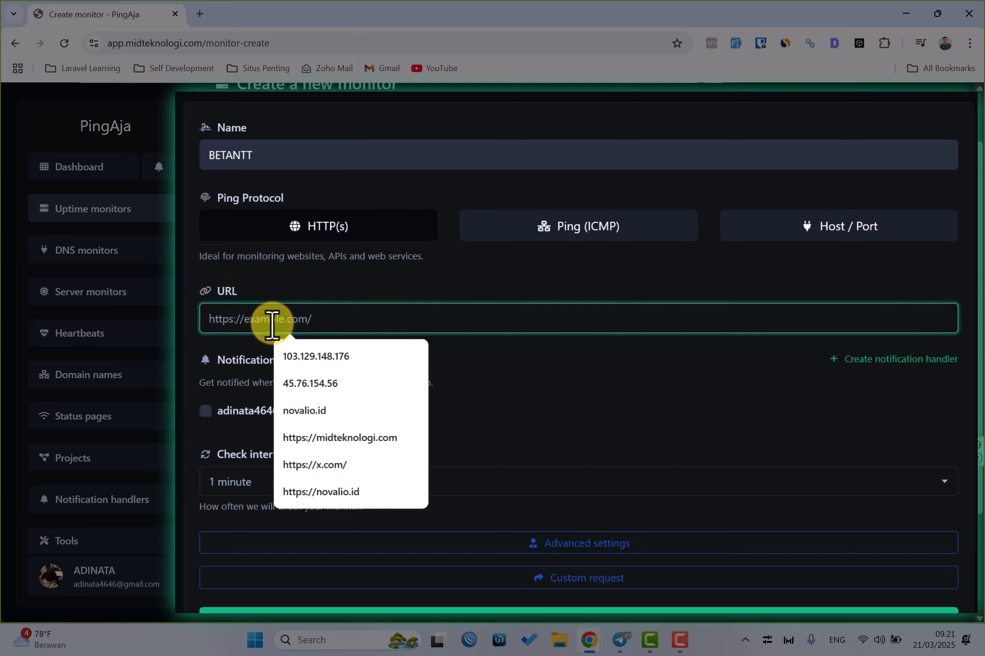
text(https://)
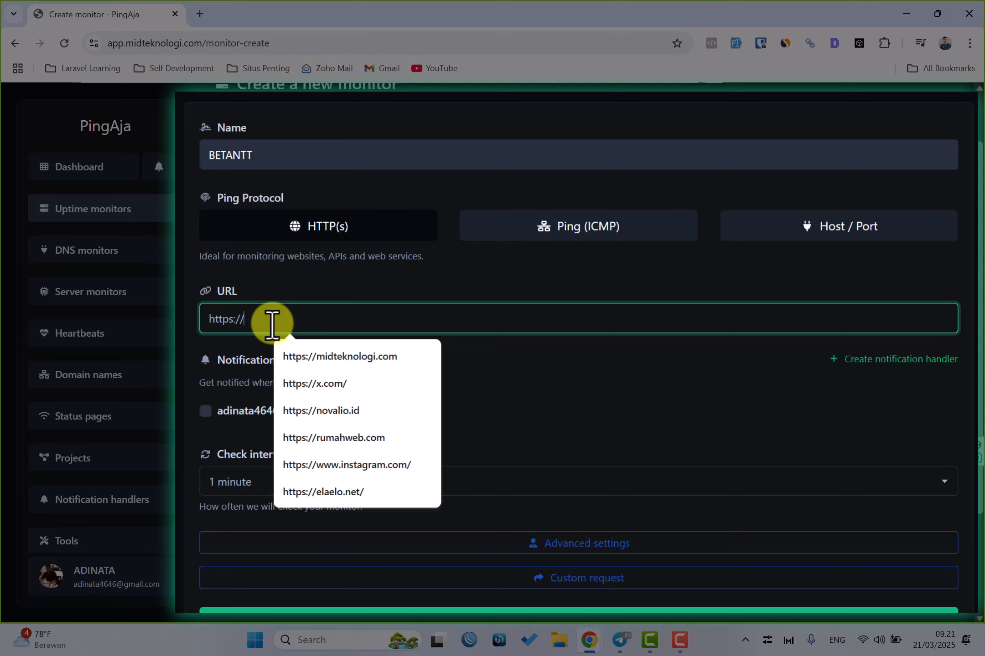
text(betantt.com)
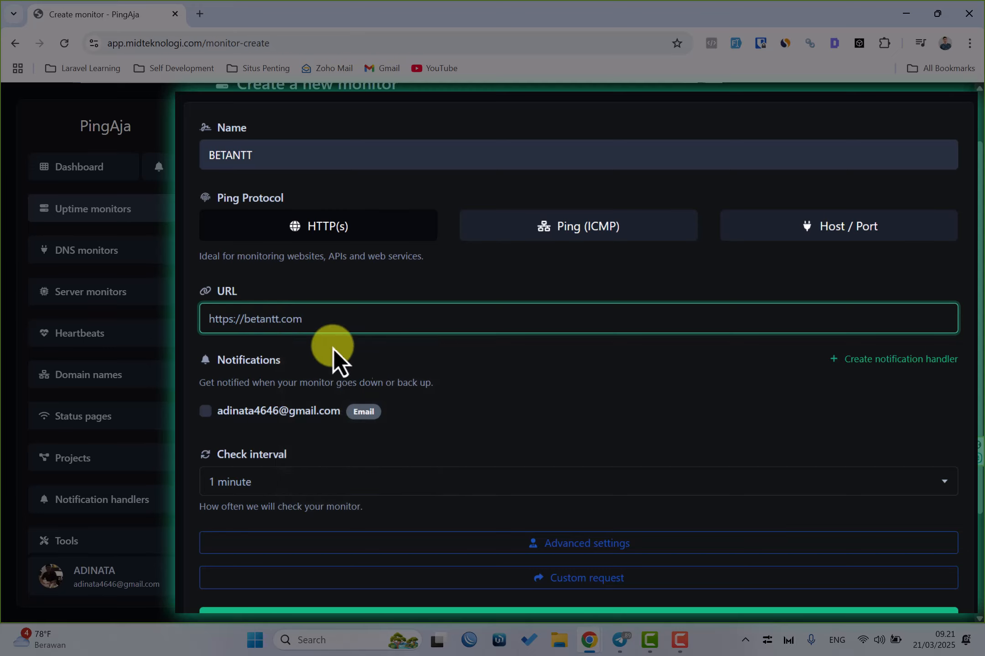
click(381, 357)
scroll(382, 358, down, 1)
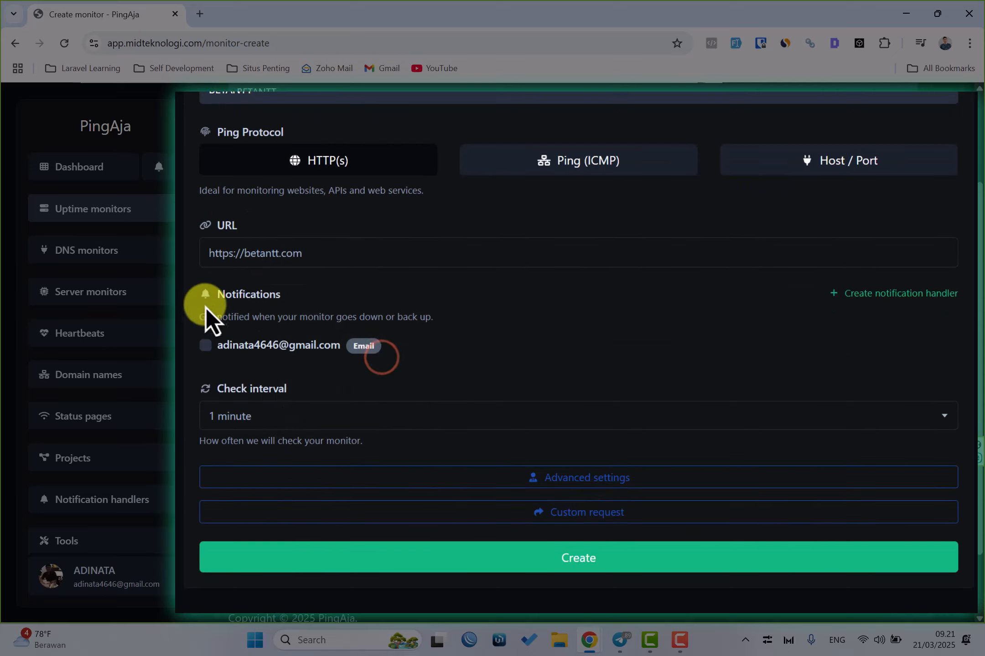
- Open the form for creating a notification handler in a new browser tab
click(209, 348)
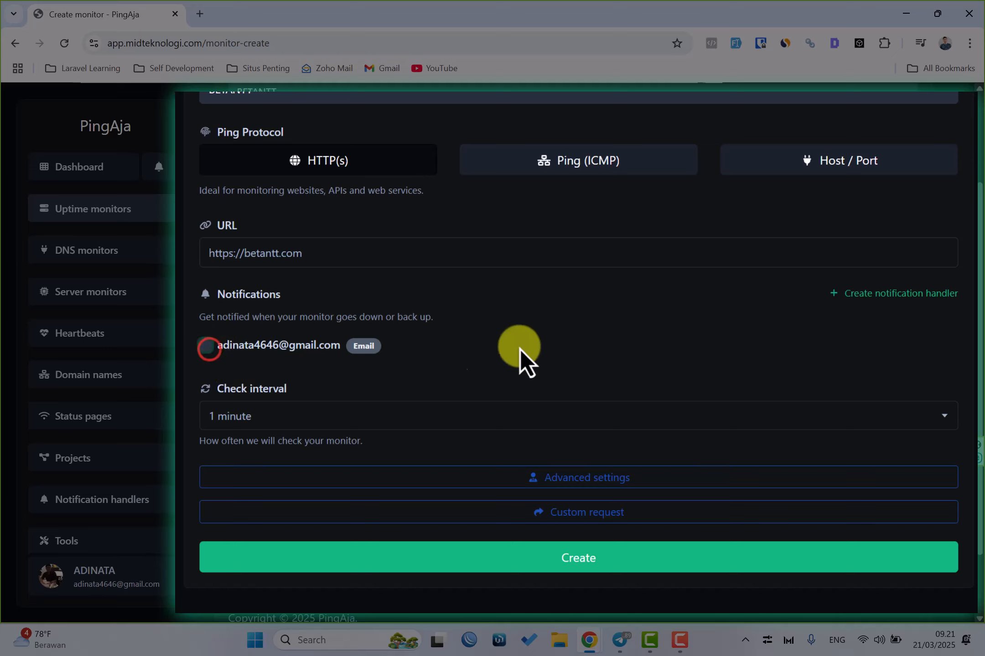
right_click(869, 295)
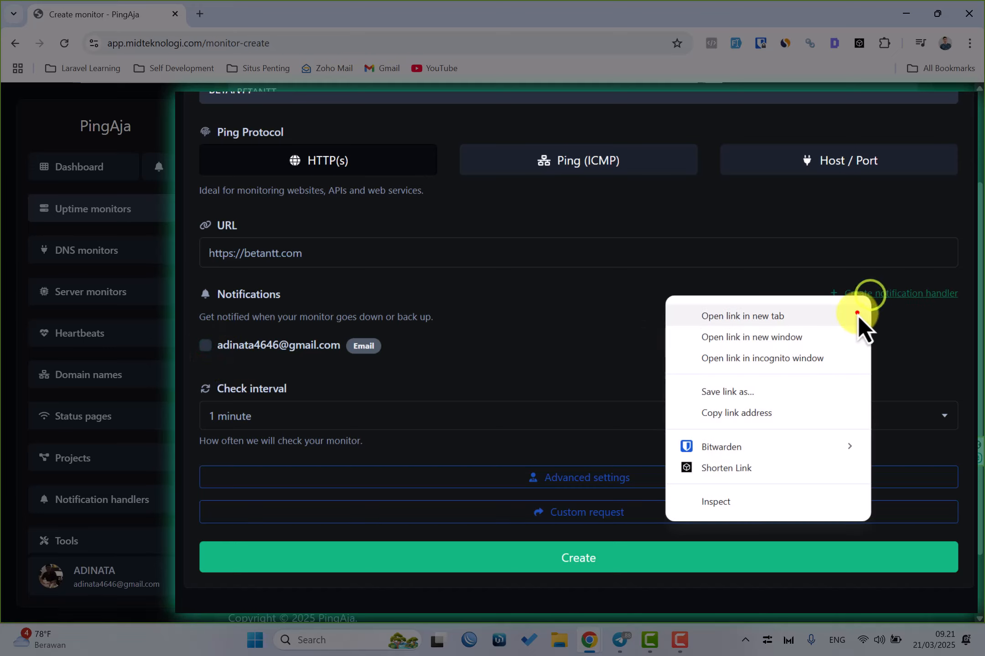
click(857, 315)
click(267, 13)
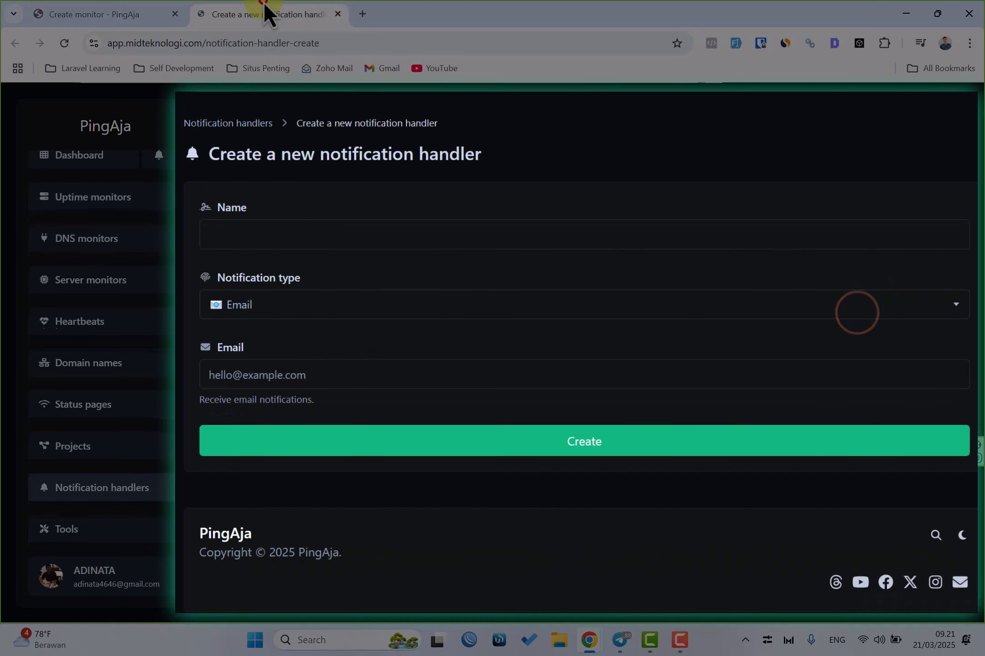
- Set the new notification handler's notification type to Telegram
click(286, 307)
scroll(291, 422, down, 1)
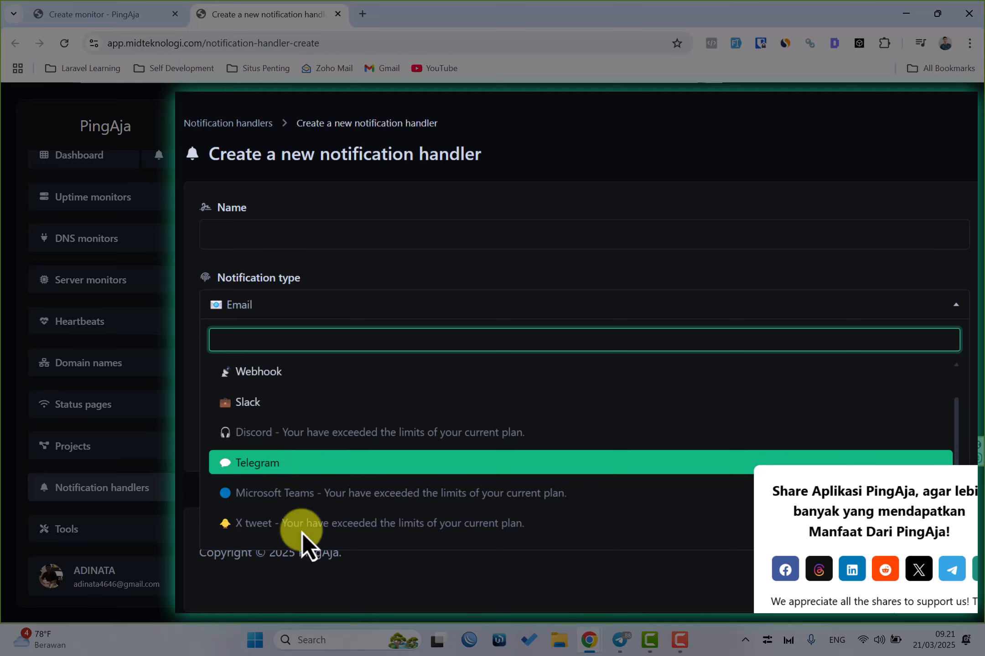
click(268, 464)
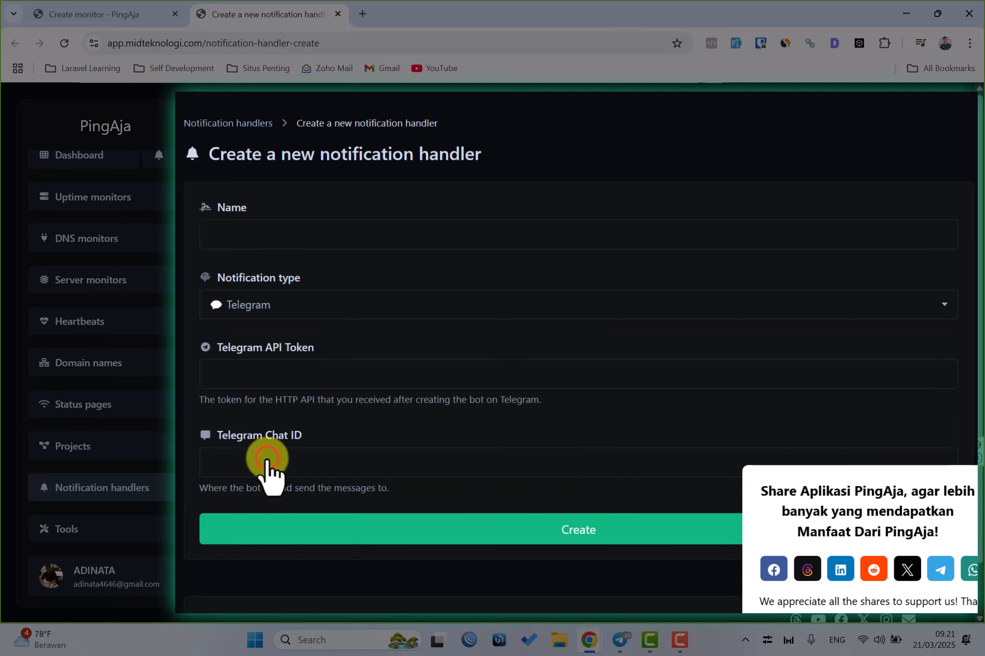
click(272, 303)
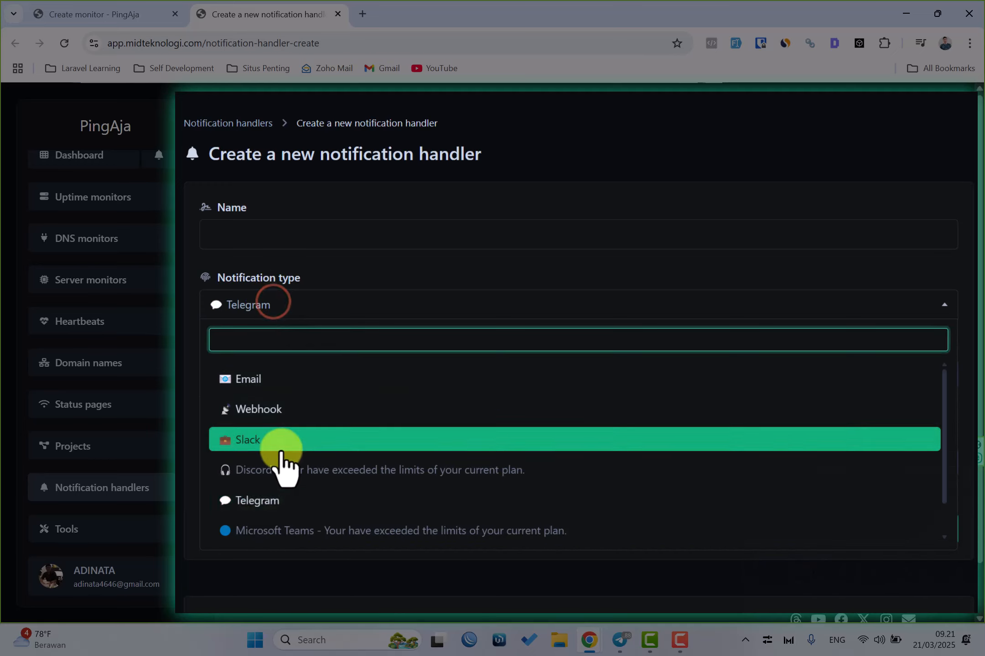
click(289, 501)
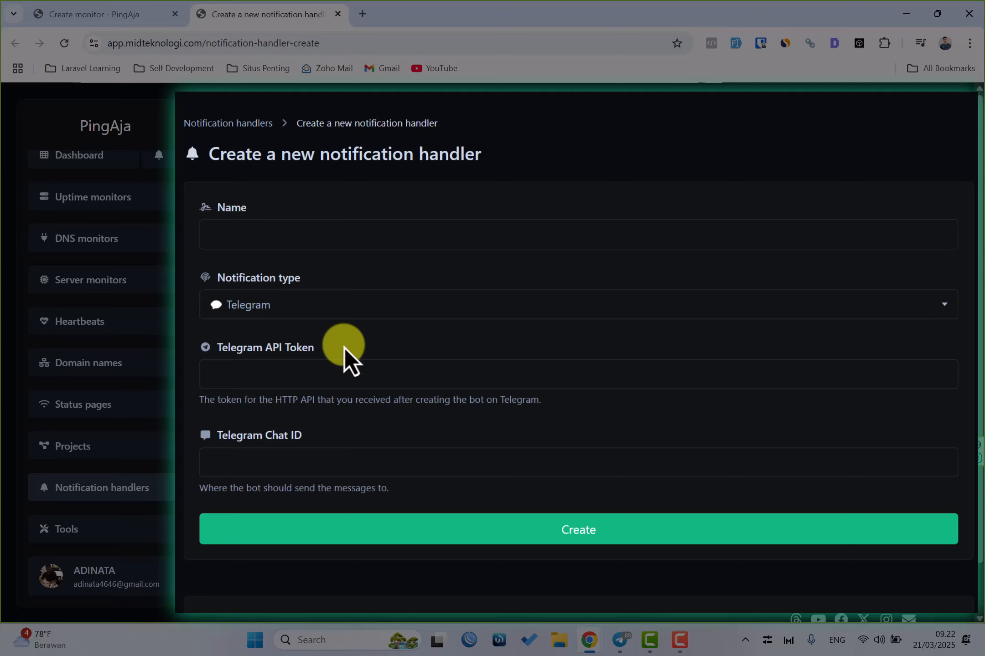
- Return to the monitor creation form and enable the existing email handler for up and down notifications
click(120, 2)
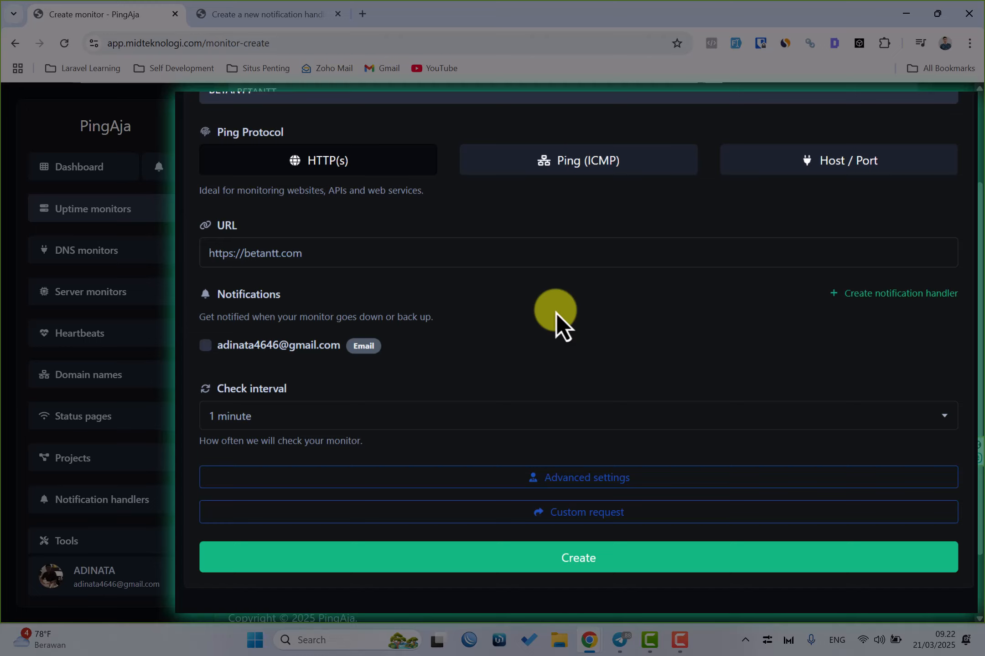
scroll(397, 301, up, 2)
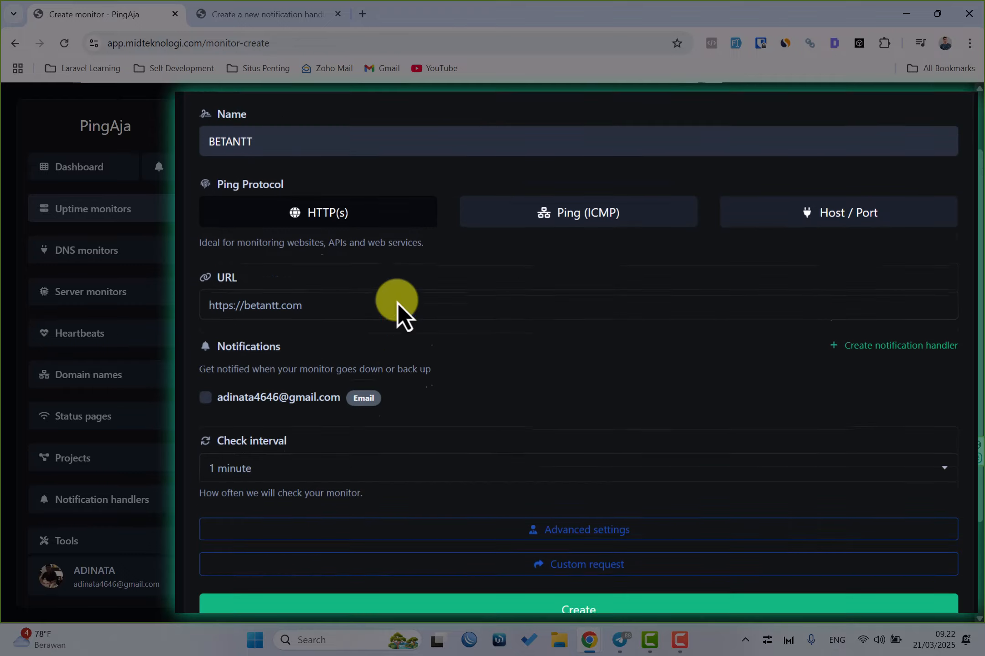
scroll(397, 302, down, 1)
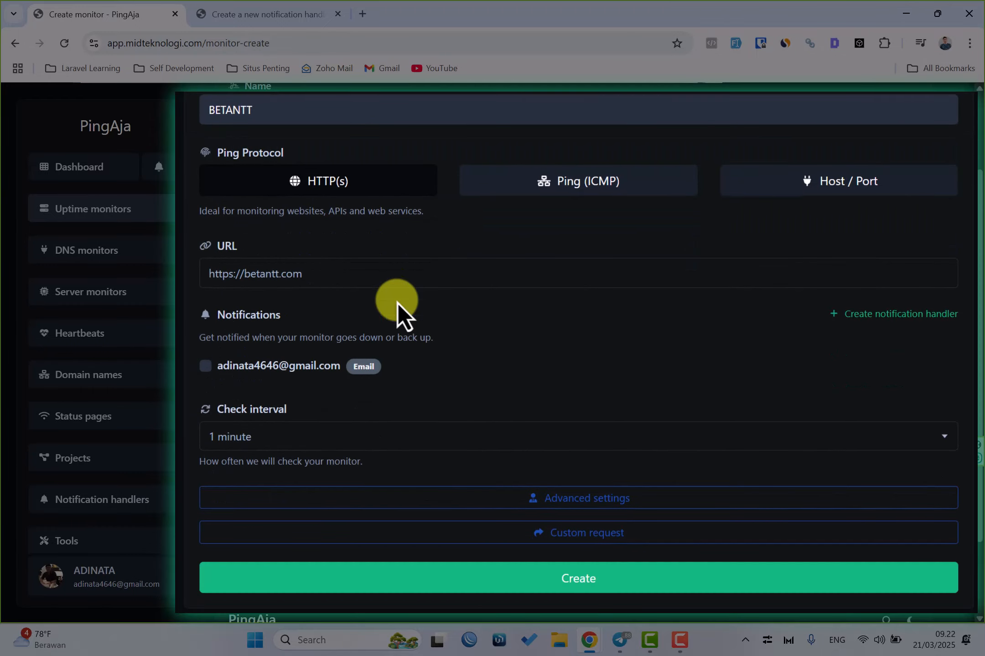
scroll(276, 133, up, 2)
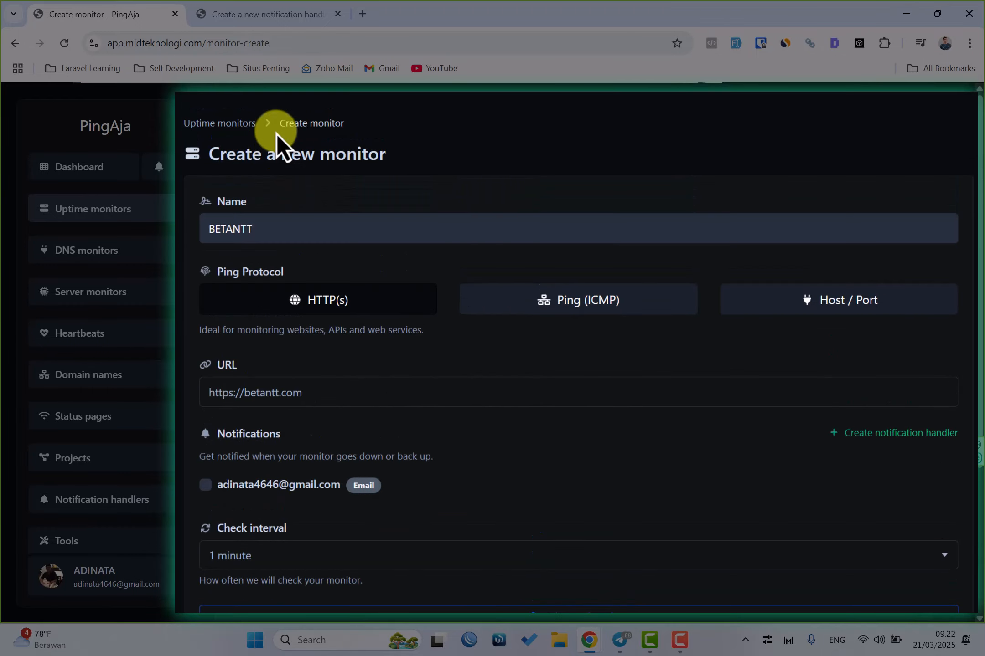
scroll(408, 312, down, 1)
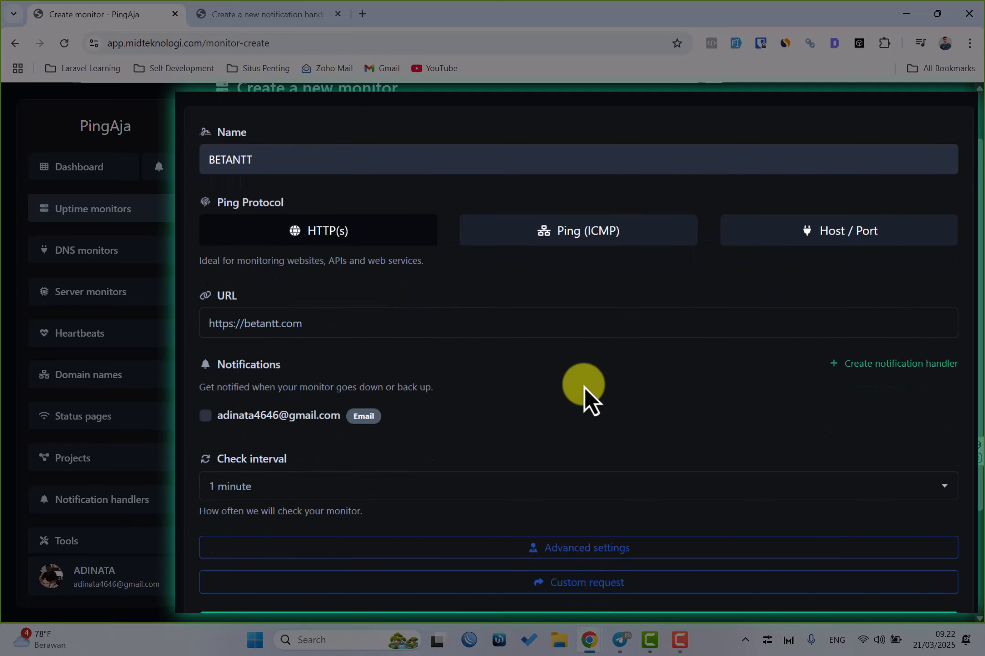
scroll(588, 392, down, 2)
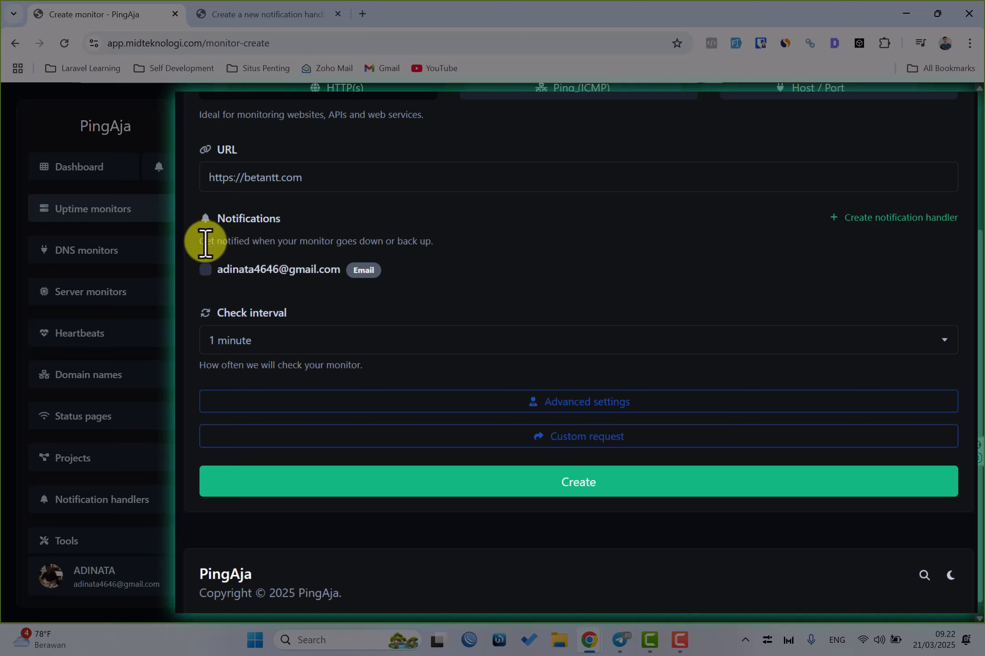
drag(205, 244, 436, 252)
click(436, 252)
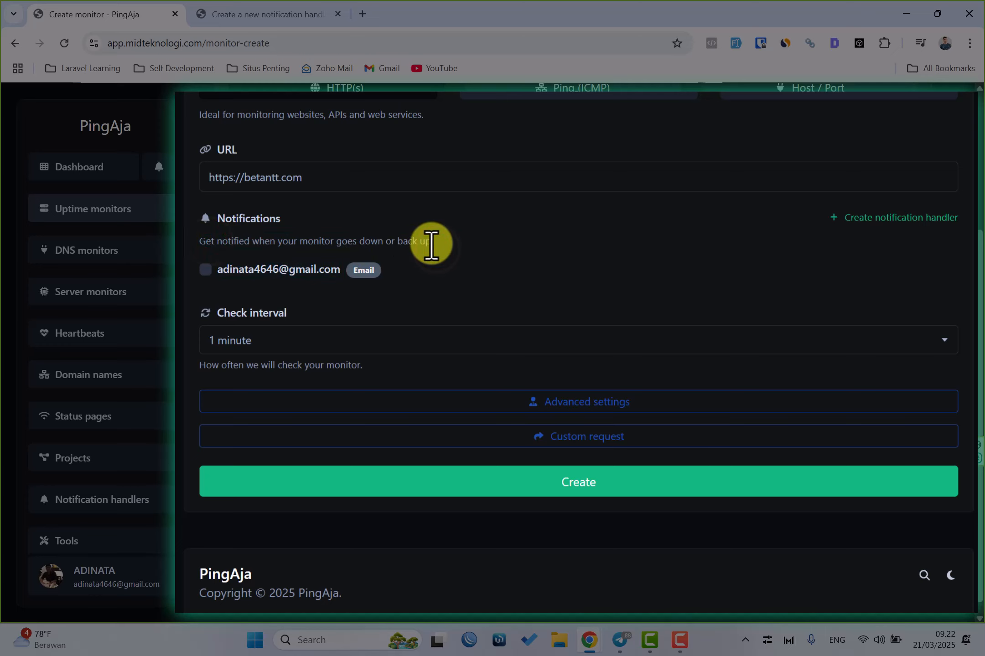
scroll(431, 244, up, 2)
scroll(329, 347, down, 2)
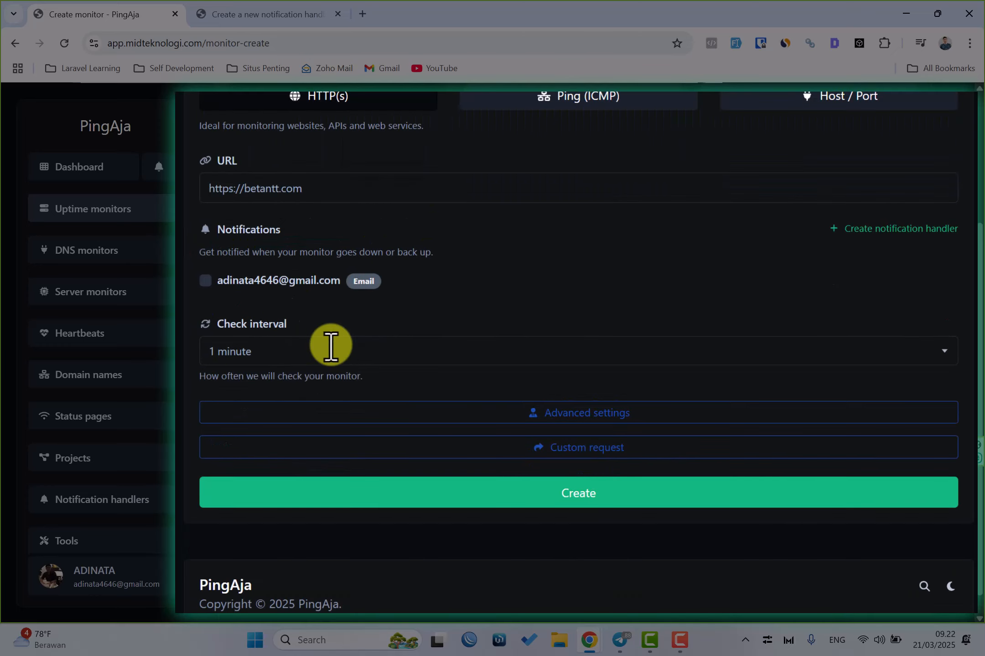
click(205, 281)
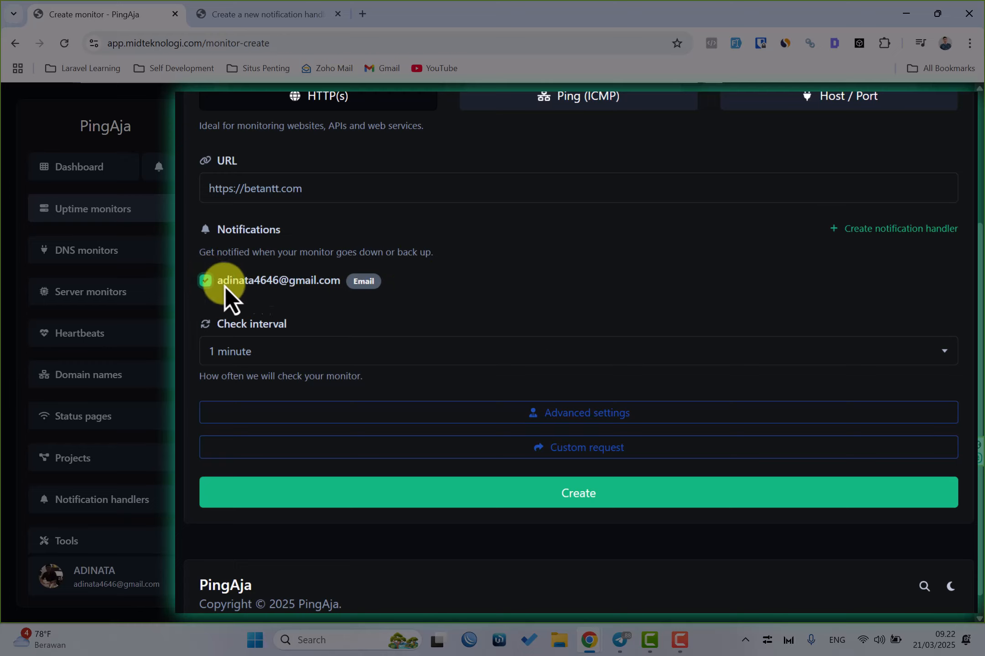
- Try a check interval of 3 minutes for the monitor and set it back to 1 minute
scroll(267, 369, down, 1)
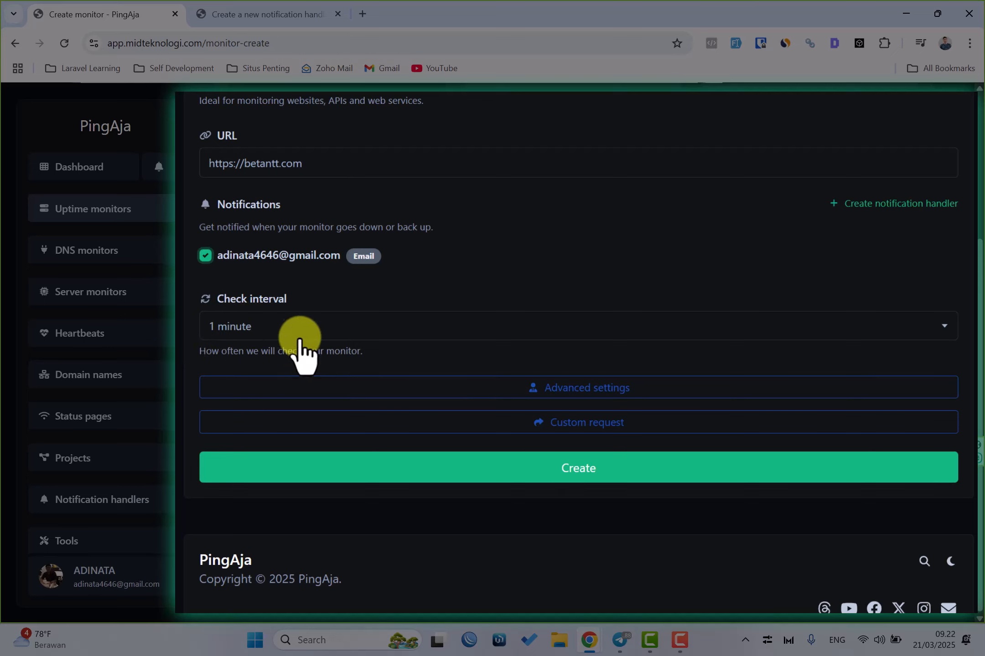
click(298, 333)
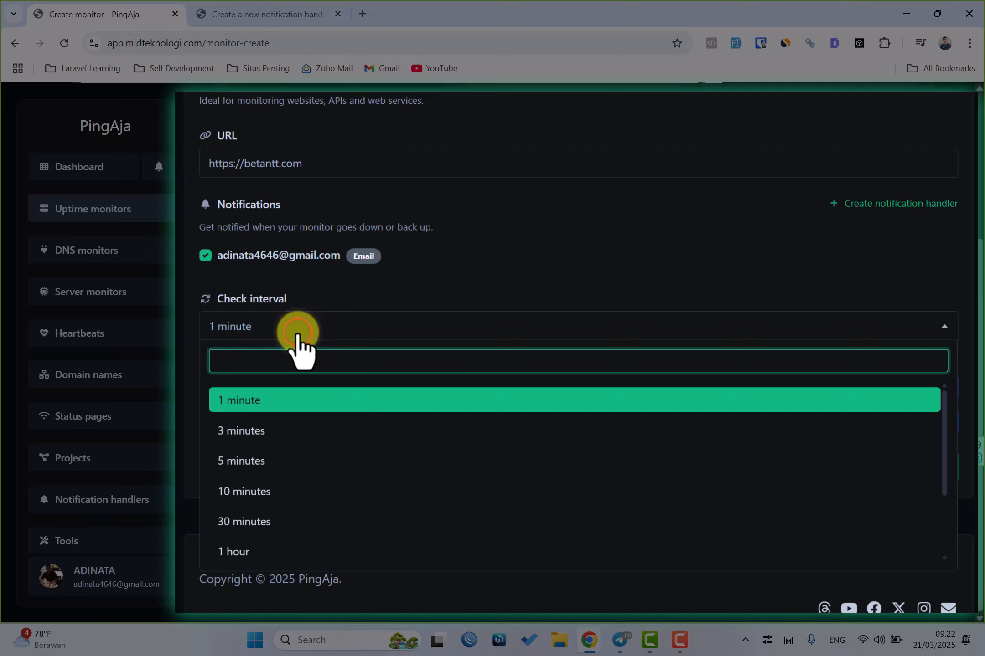
click(296, 431)
click(264, 327)
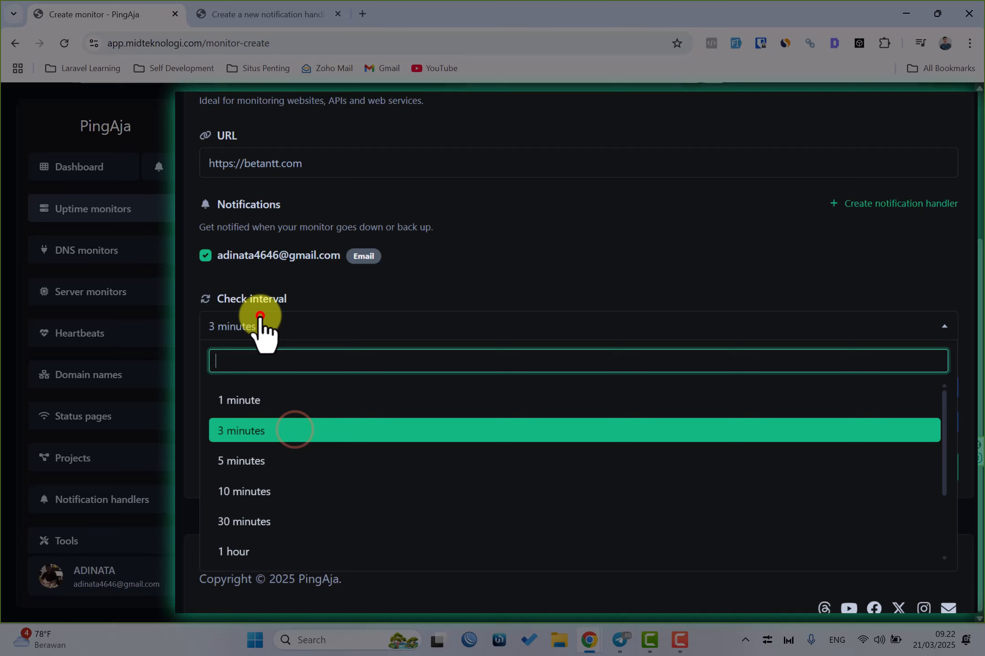
click(292, 402)
scroll(492, 264, up, 1)
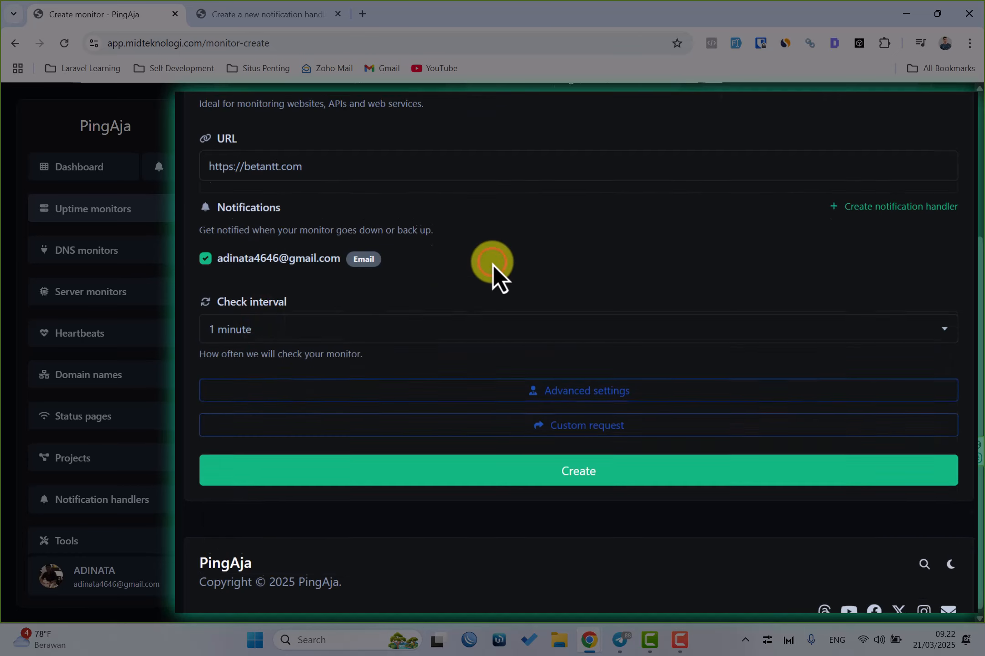
- Expand the monitor's advanced settings and review the ping locations
scroll(492, 264, down, 1)
click(503, 389)
scroll(507, 392, down, 5)
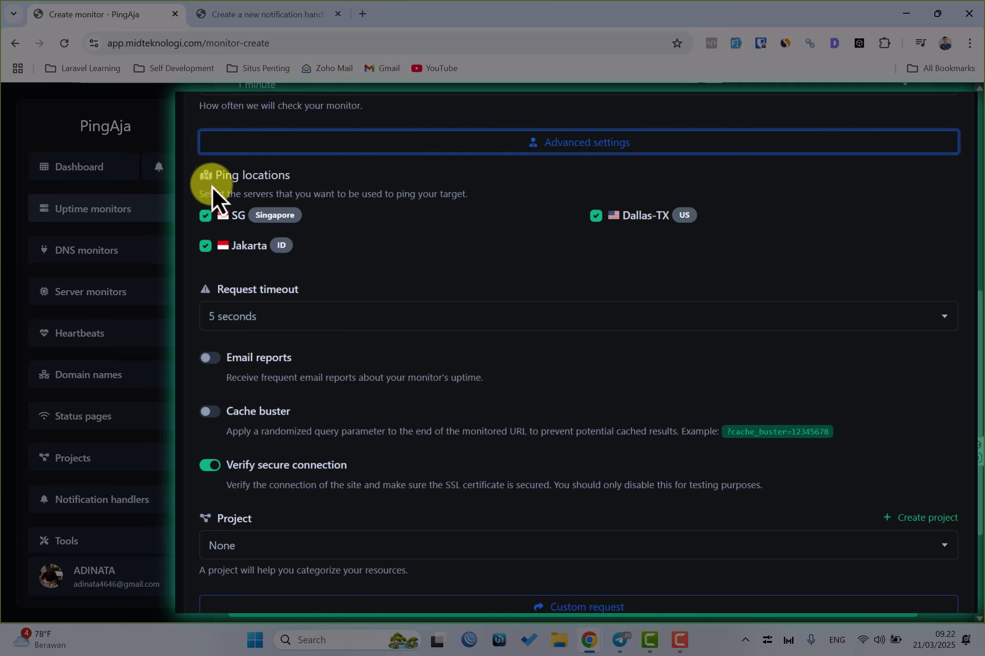
scroll(407, 198, up, 8)
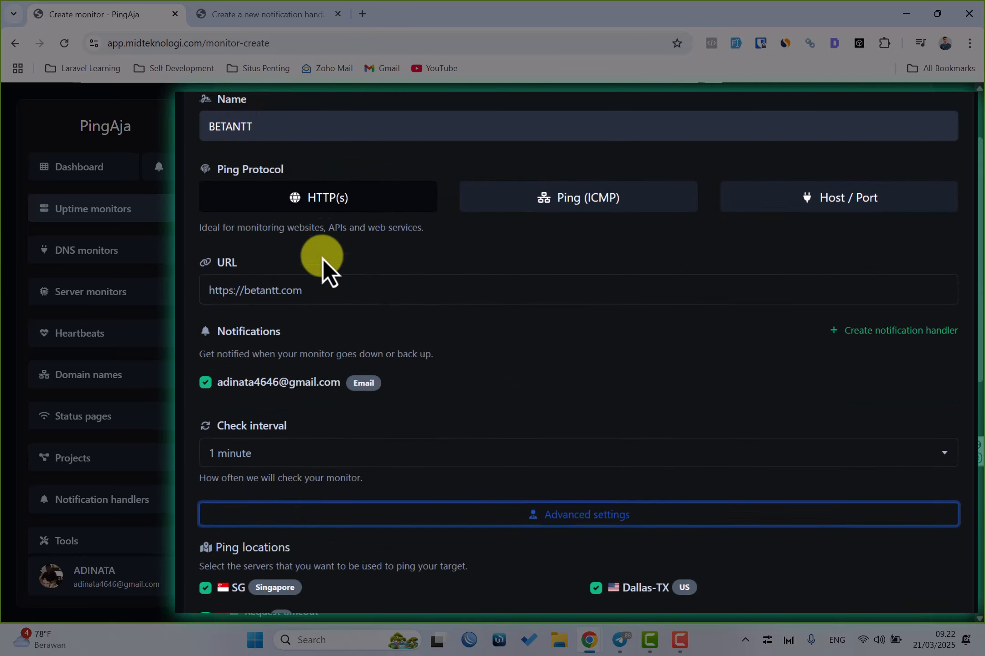
scroll(392, 367, down, 5)
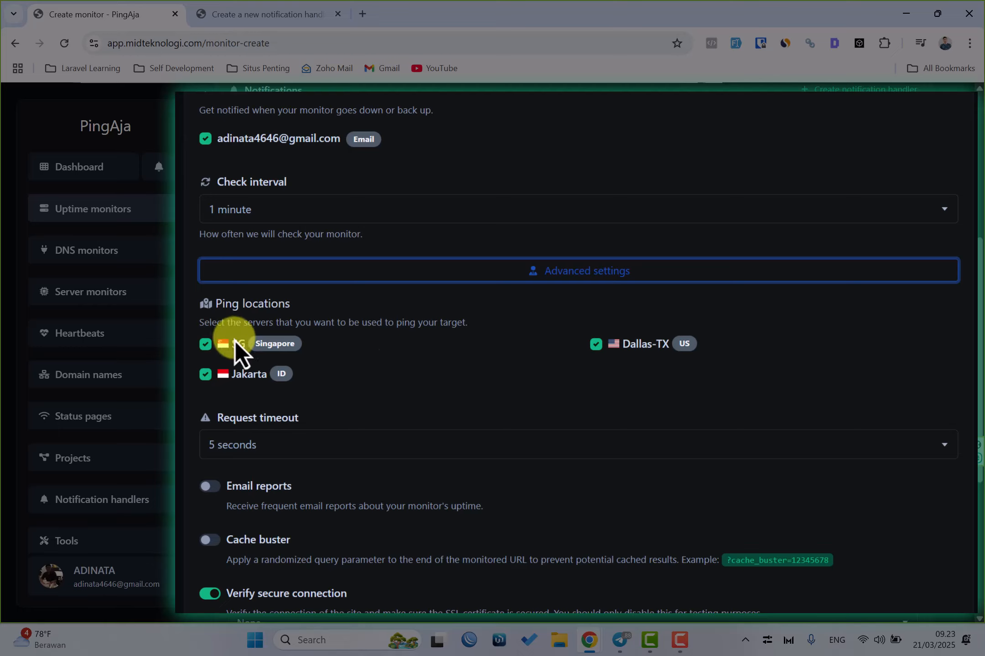
- Try deselecting the Singapore and Dallas-TX ping locations and select both again
click(205, 345)
click(598, 347)
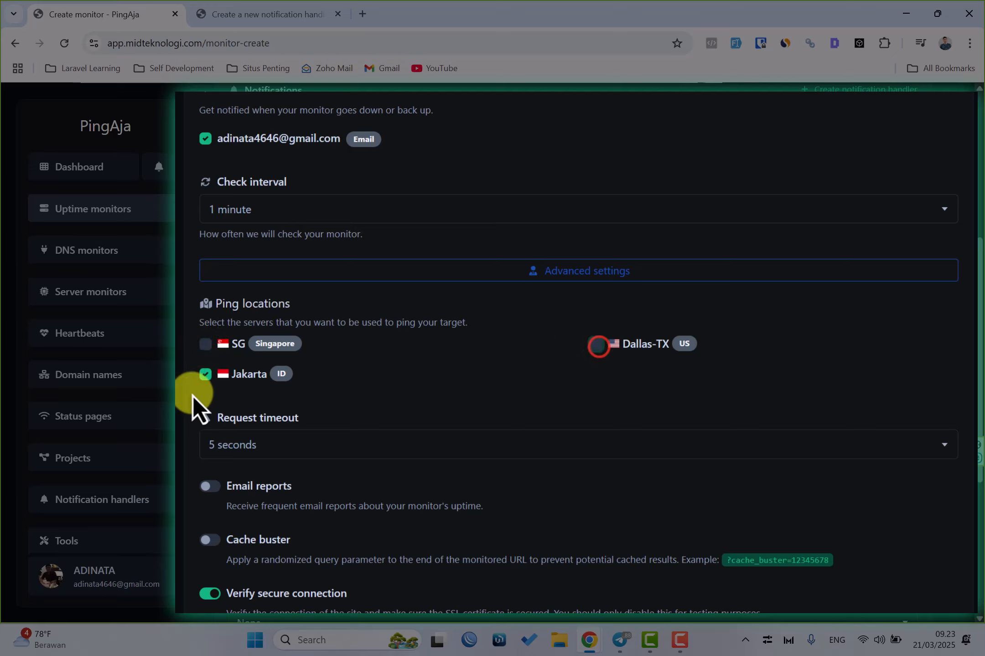
click(206, 344)
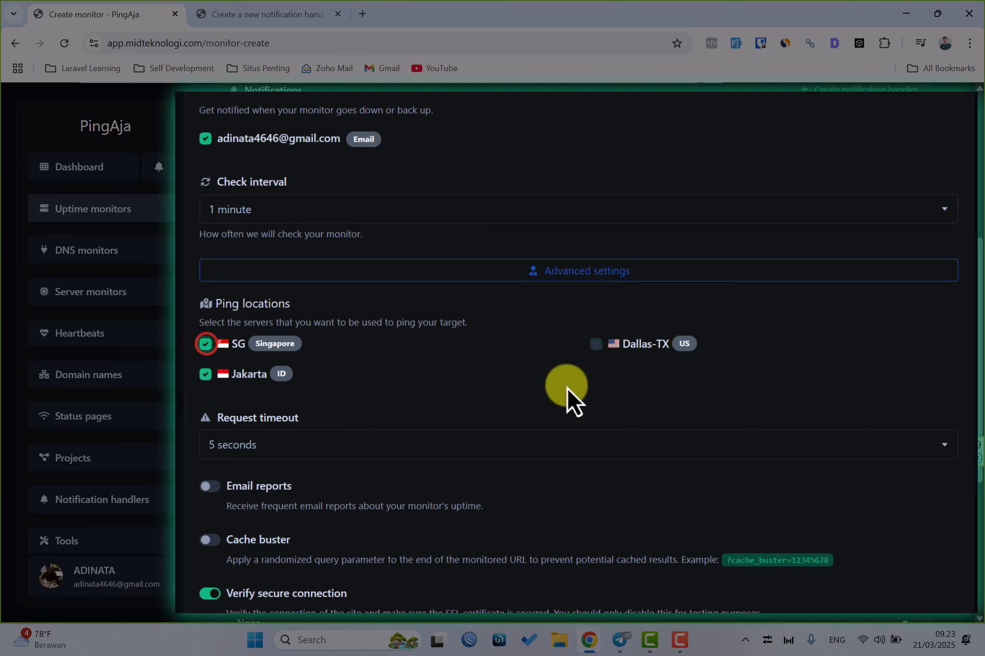
scroll(505, 360, down, 1)
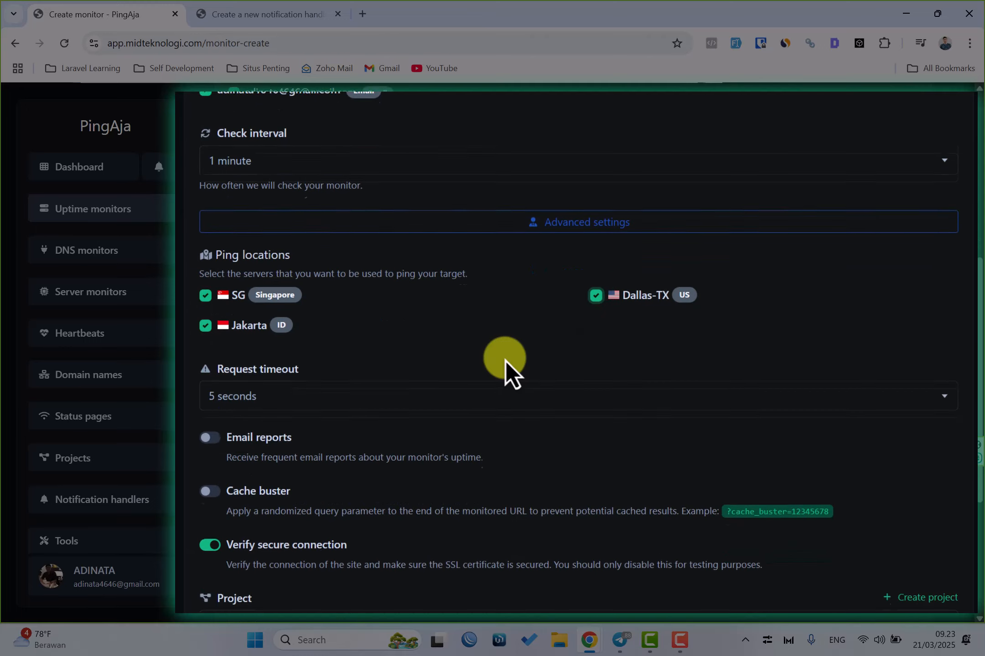
- Check the request timeout options, try 1 second and set the timeout back to 5 seconds
scroll(501, 347, down, 2)
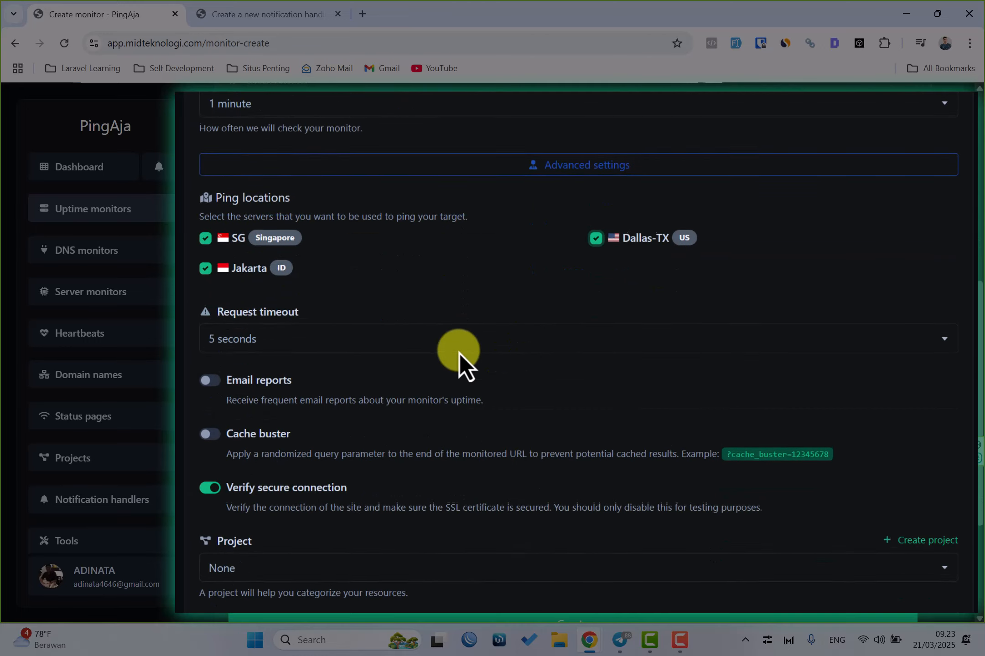
click(301, 315)
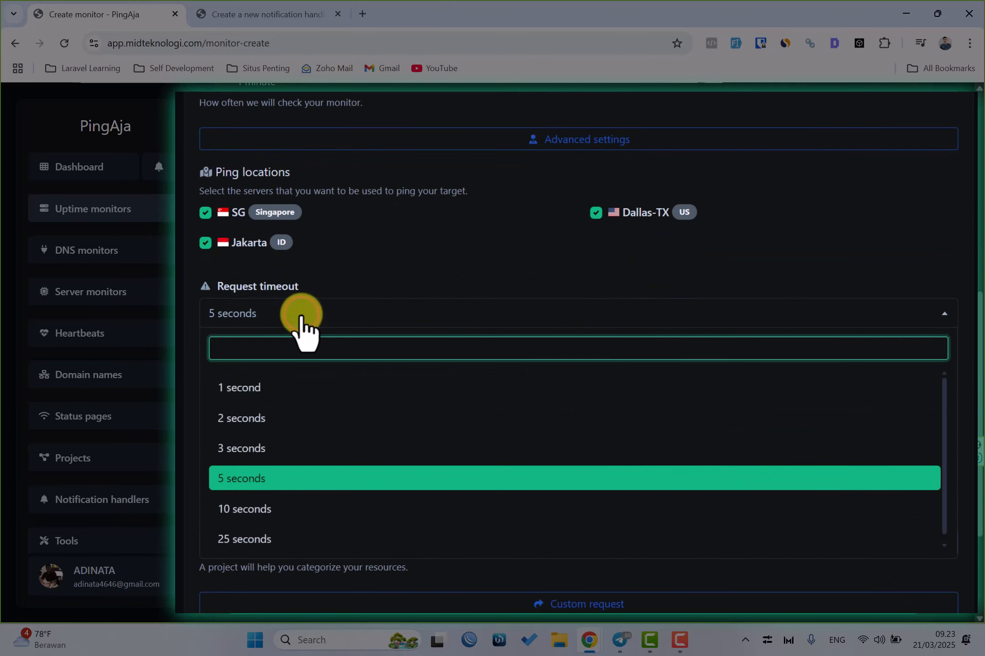
click(301, 315)
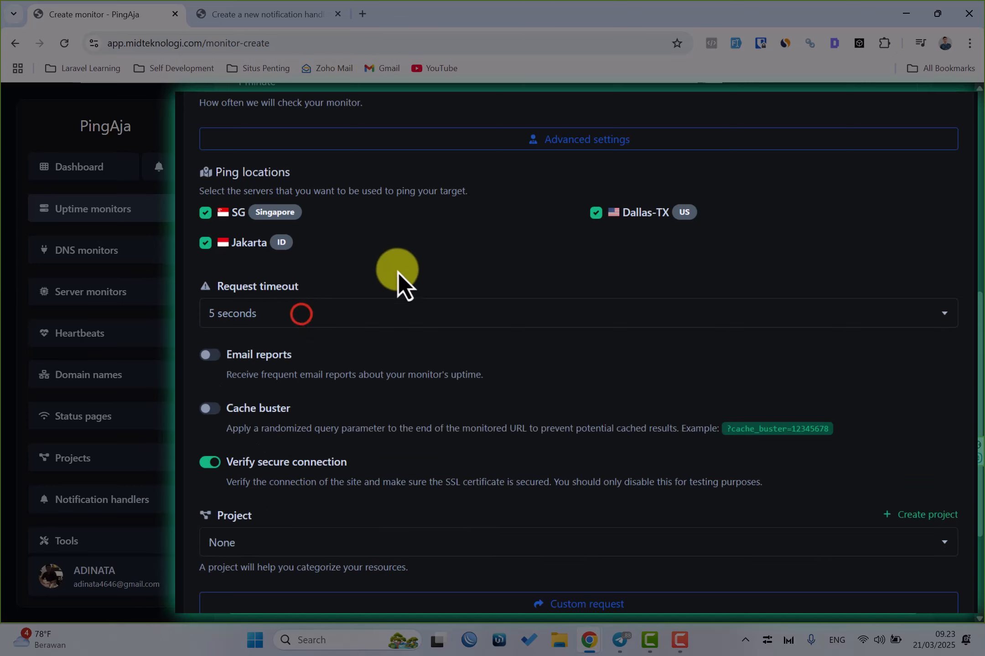
scroll(409, 272, down, 2)
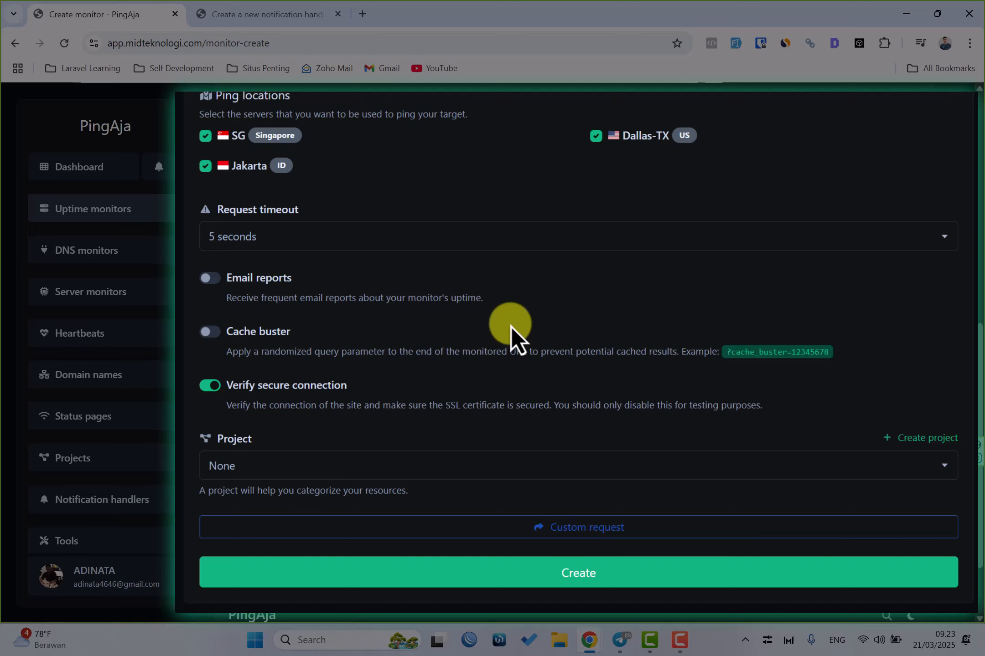
click(442, 246)
click(450, 302)
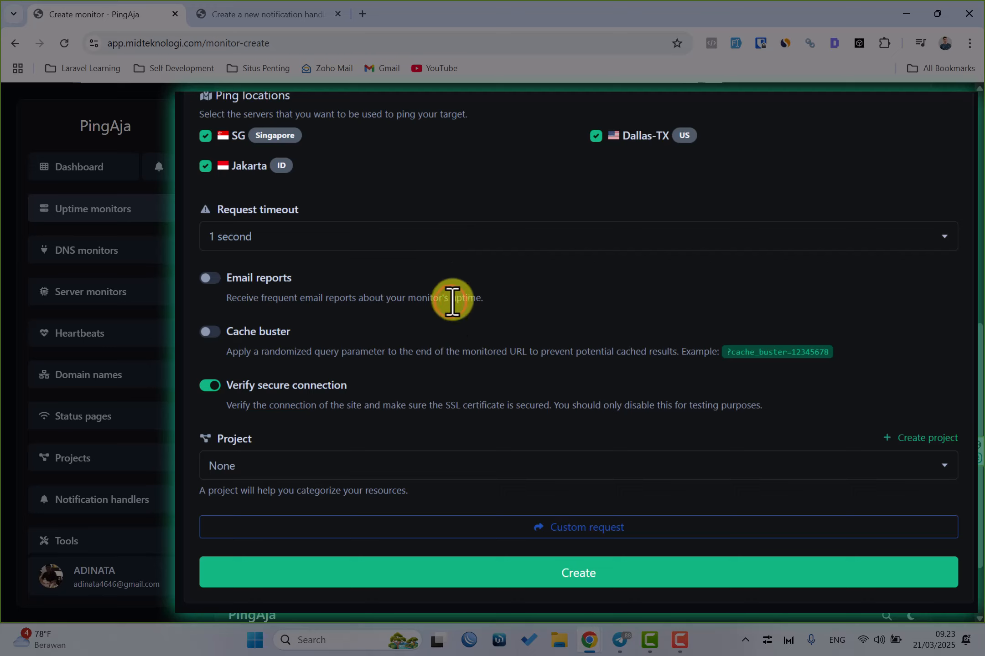
click(436, 237)
click(435, 237)
click(435, 237)
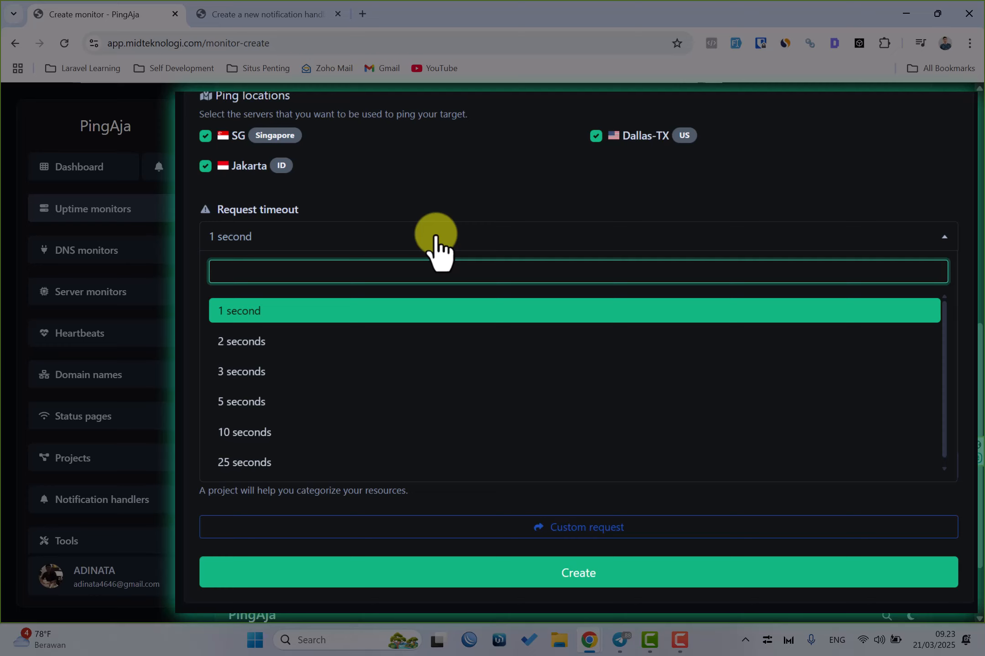
click(319, 402)
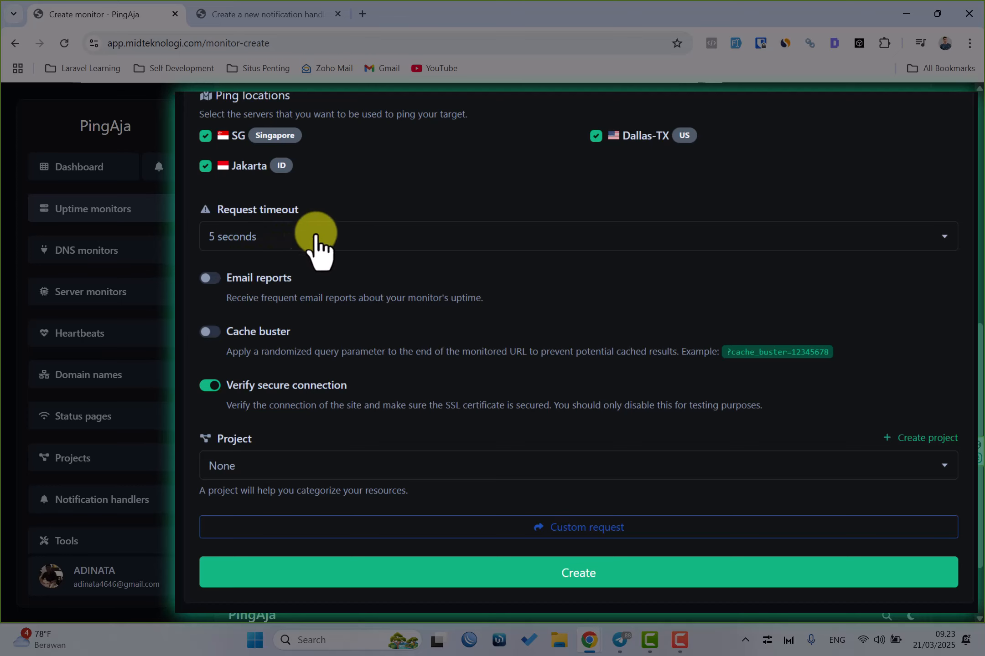
- Review the remaining advanced settings, try deselecting the Jakarta ping location and select it again
scroll(441, 213, down, 2)
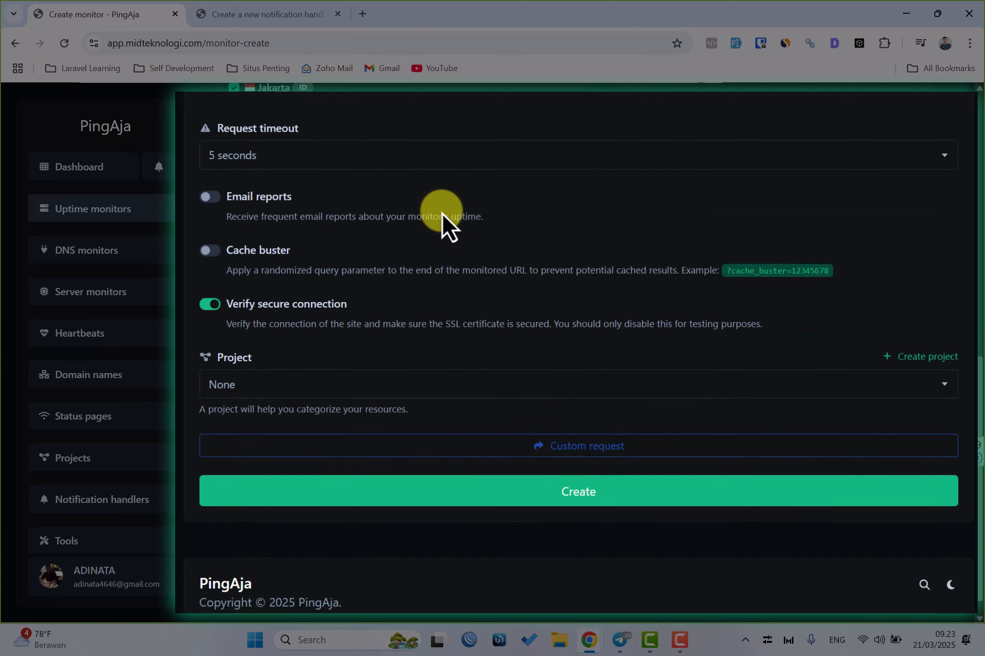
scroll(441, 213, up, 5)
scroll(441, 213, down, 3)
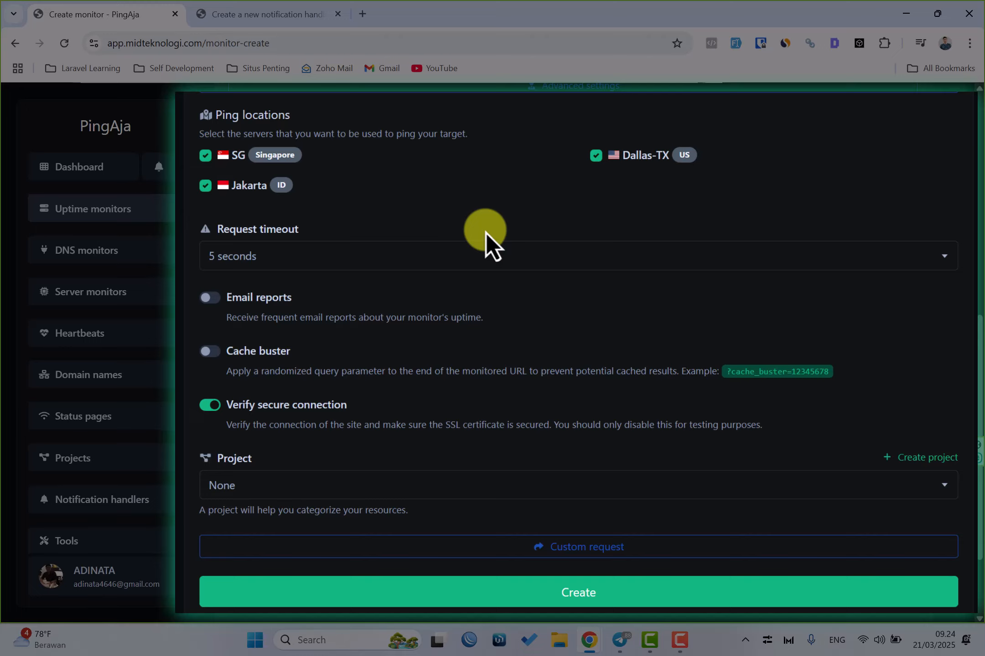
click(486, 232)
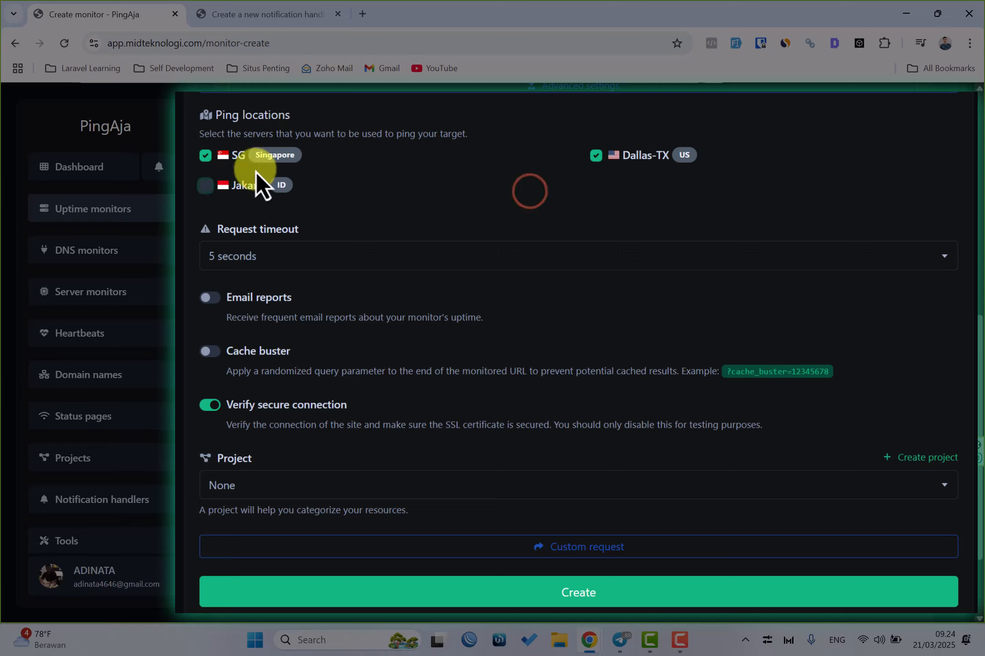
click(208, 191)
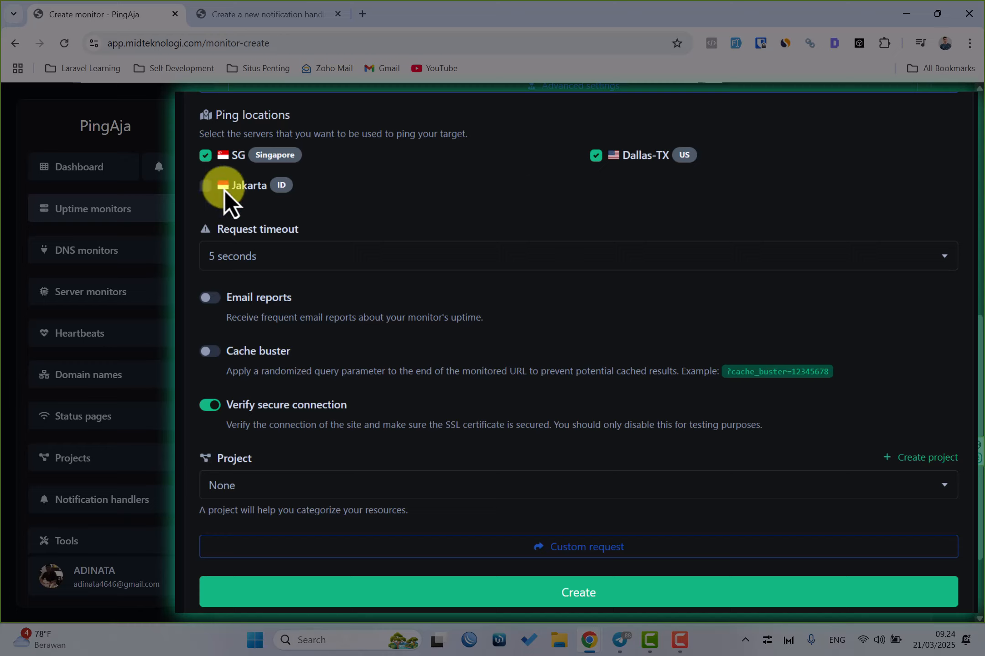
click(208, 186)
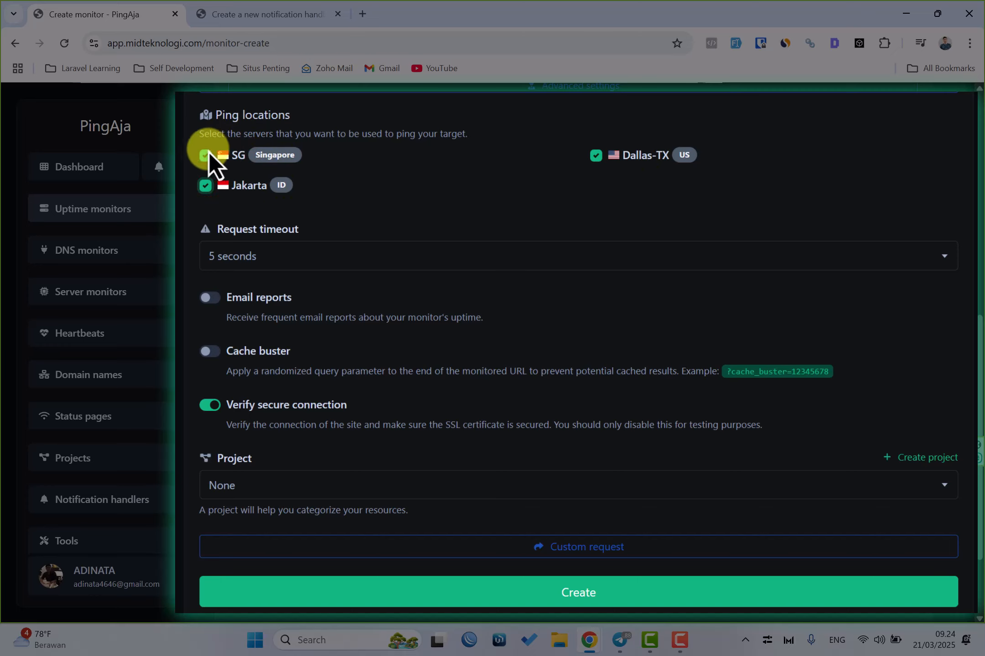
- Review the ping locations and request timeout, and enable email reports for the monitor
scroll(496, 232, down, 3)
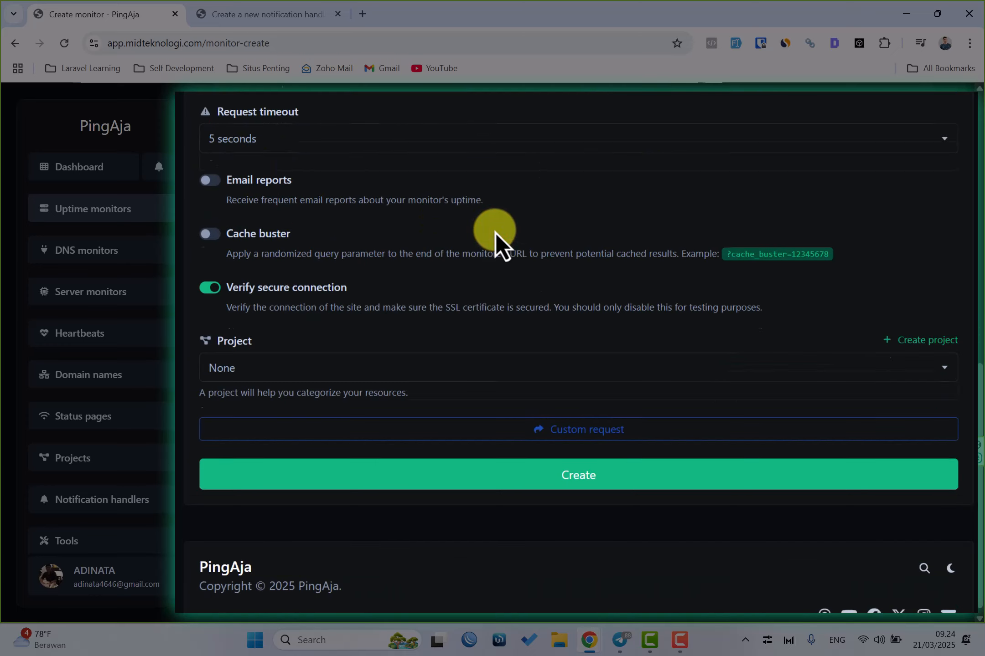
scroll(496, 232, up, 3)
drag(221, 184, 319, 201)
click(324, 193)
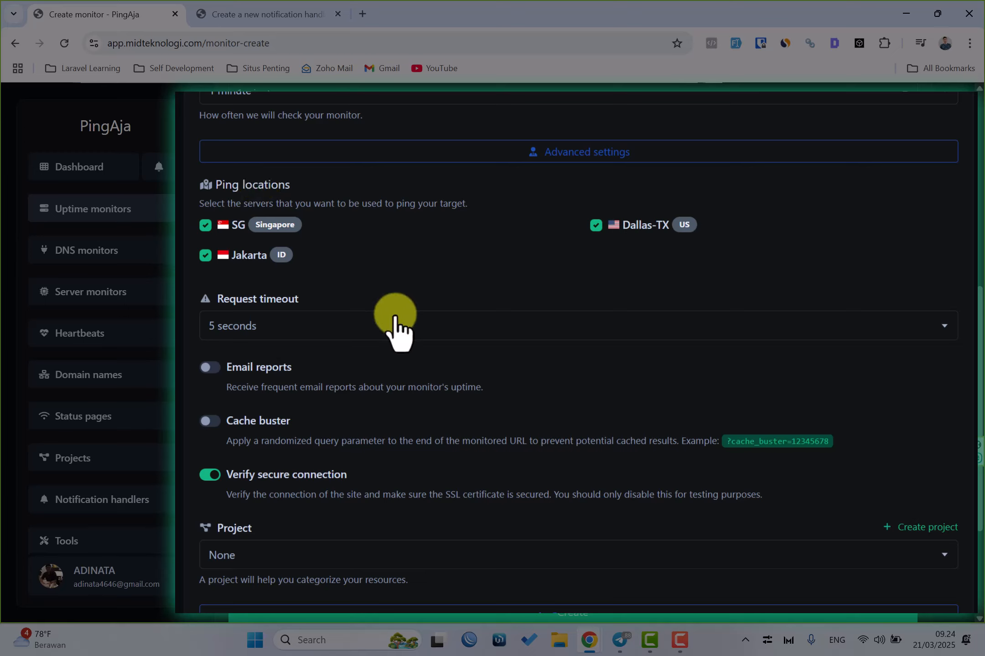
scroll(512, 295, down, 2)
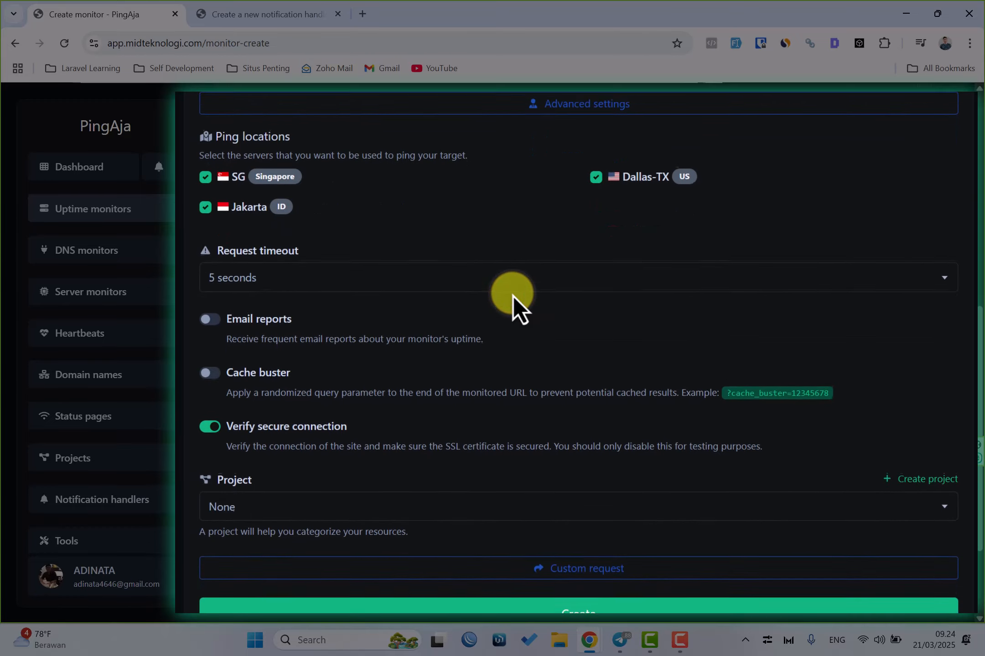
scroll(513, 296, down, 1)
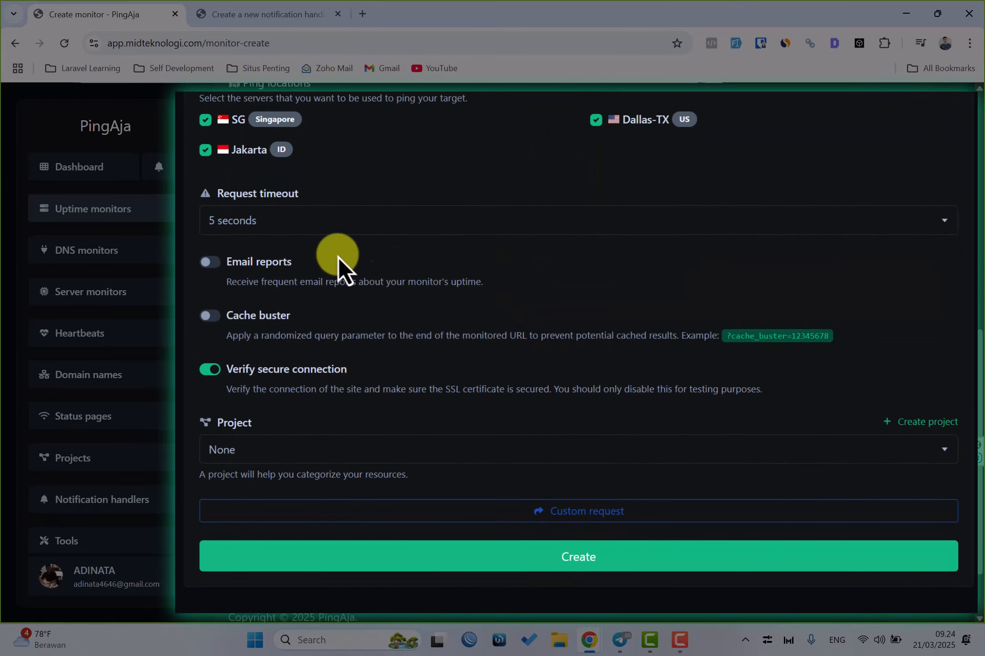
click(206, 262)
scroll(520, 291, down, 2)
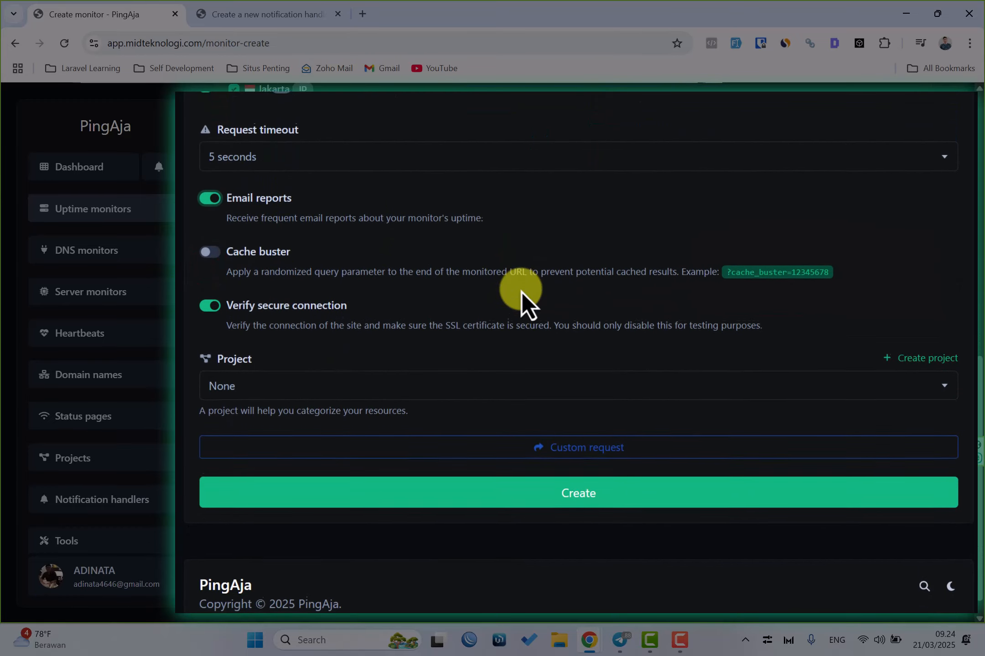
- Try enabling the cache buster, read its description and example query parameter, and switch it off again
click(211, 234)
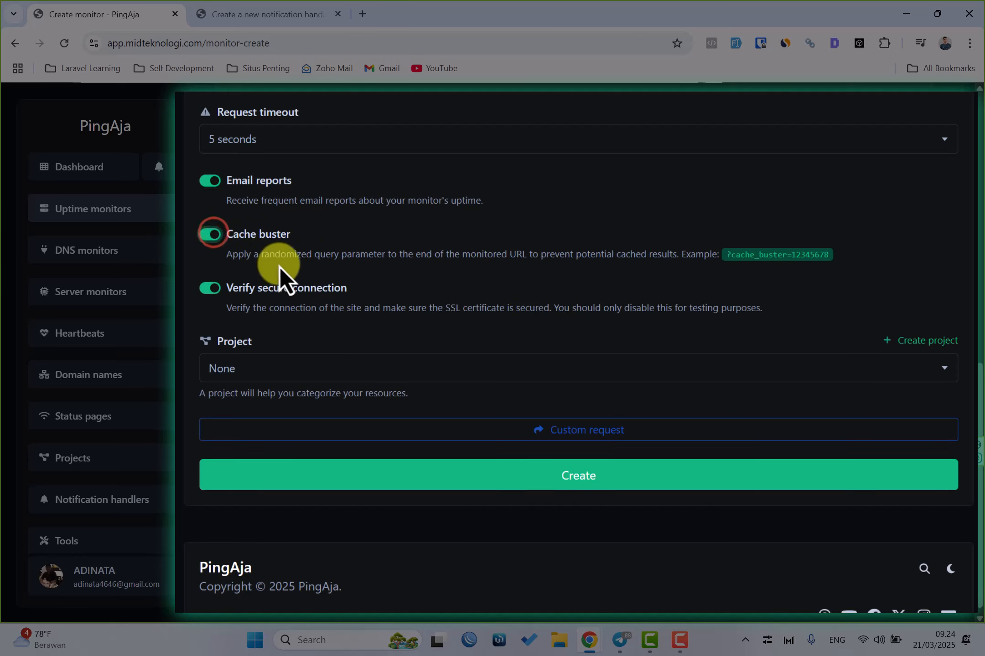
click(706, 254)
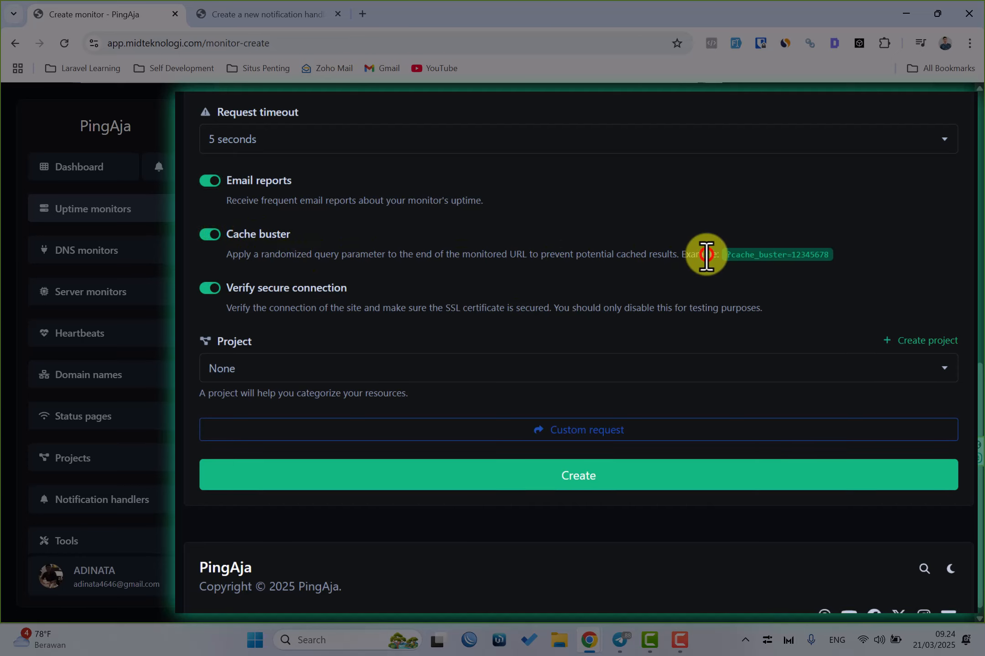
drag(715, 255, 222, 253)
click(480, 231)
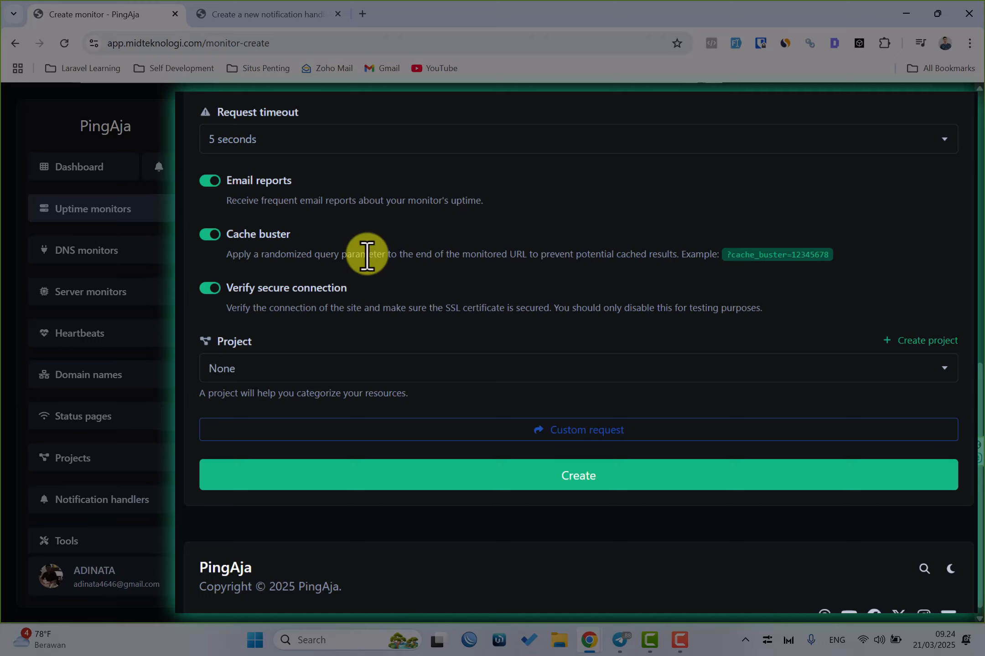
drag(726, 254, 826, 255)
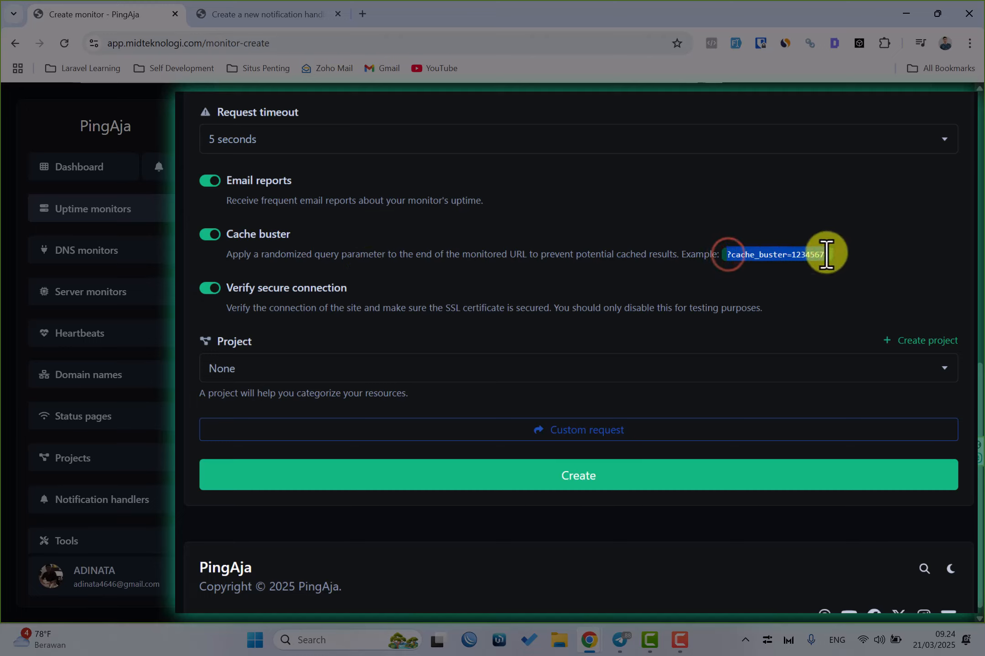
click(479, 256)
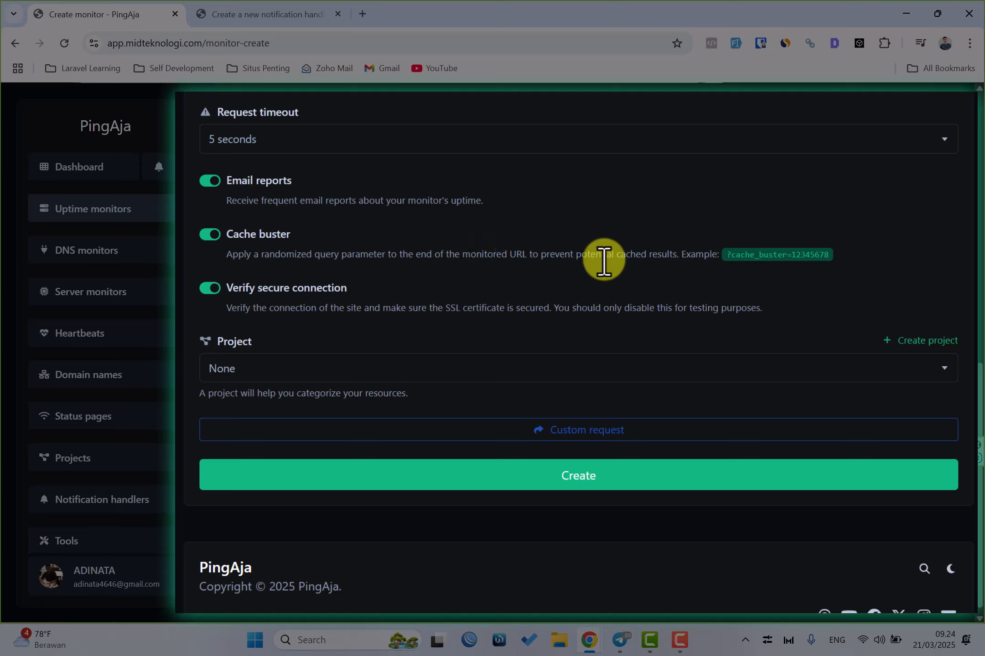
click(210, 235)
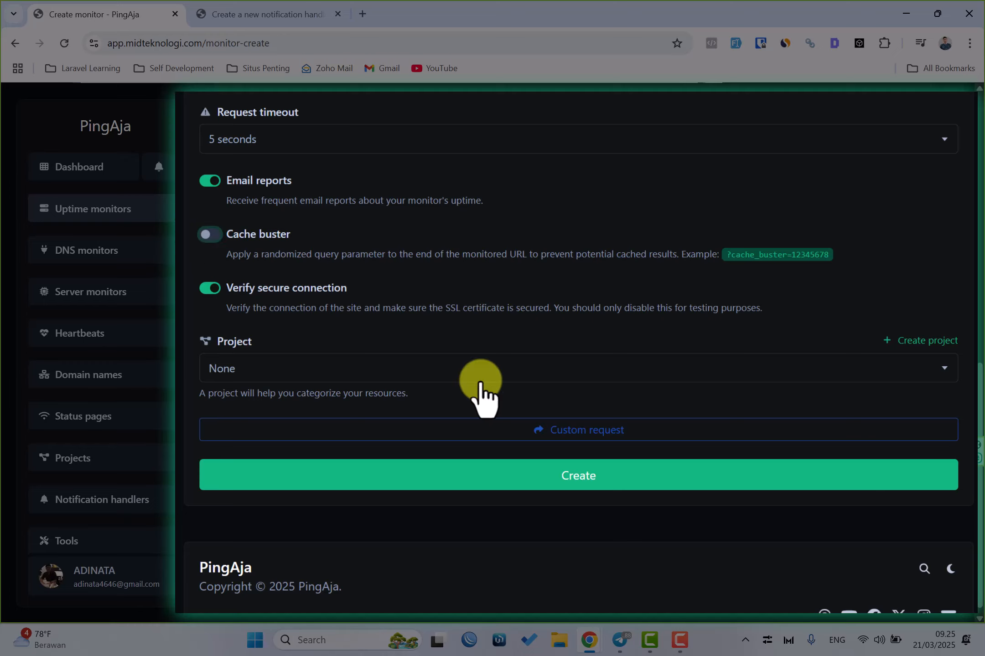
- Check the project options available for the monitor without choosing one
scroll(479, 395, down, 1)
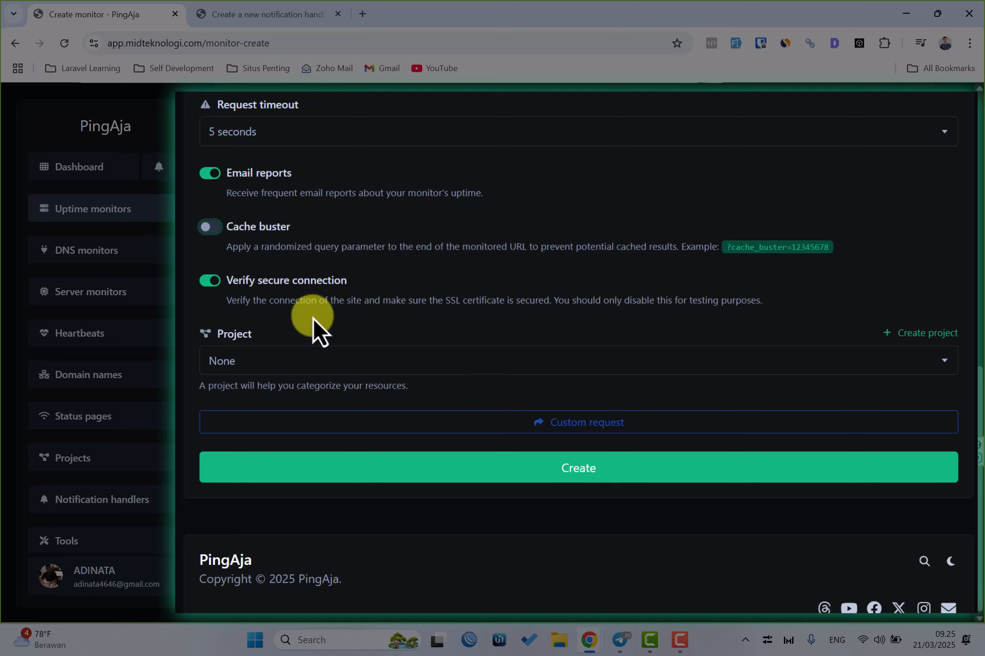
click(258, 363)
click(259, 363)
click(347, 337)
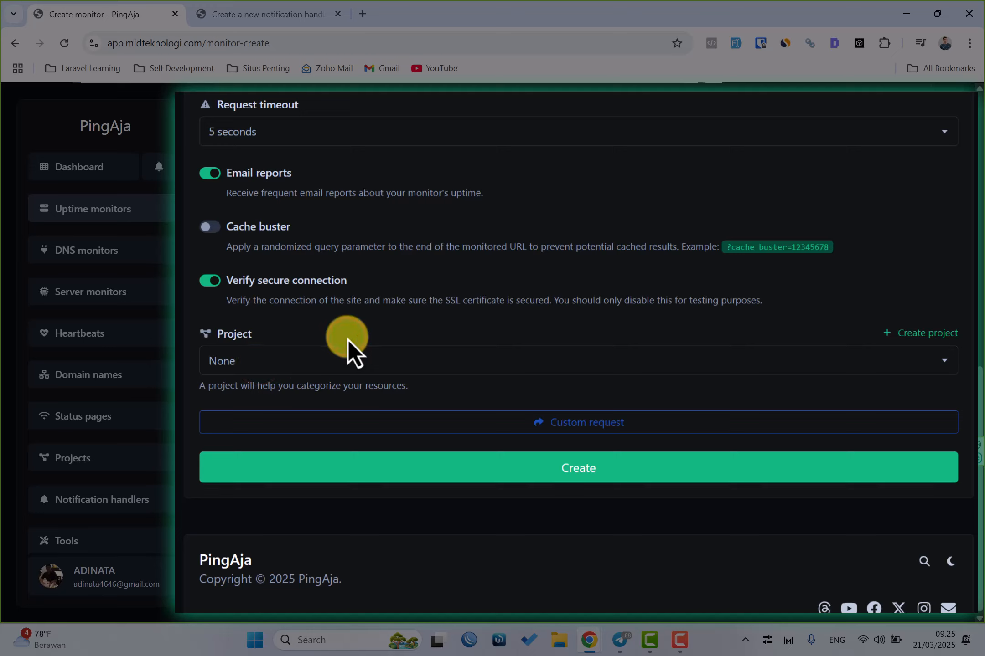
- Start creating a project from the monitor form and name it Blog Adsense
click(913, 337)
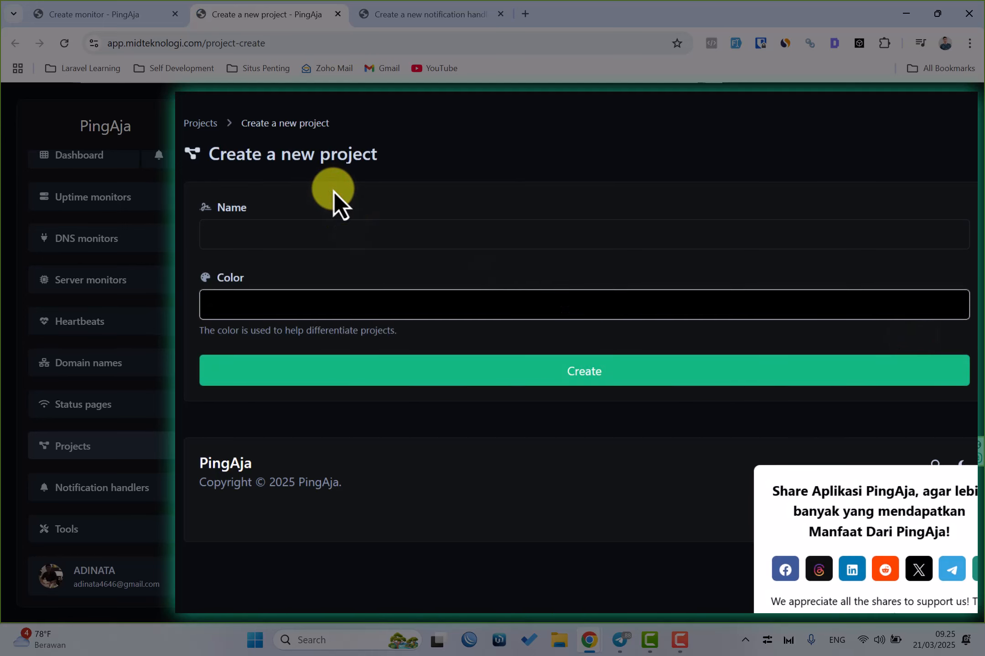
click(328, 242)
text(B)
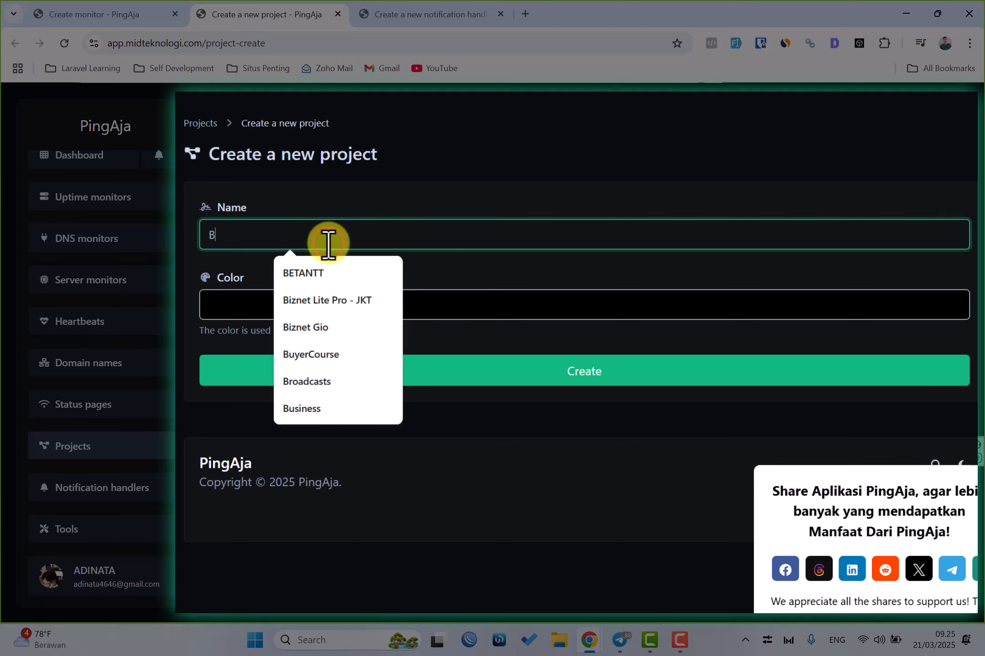
text(log Adsense)
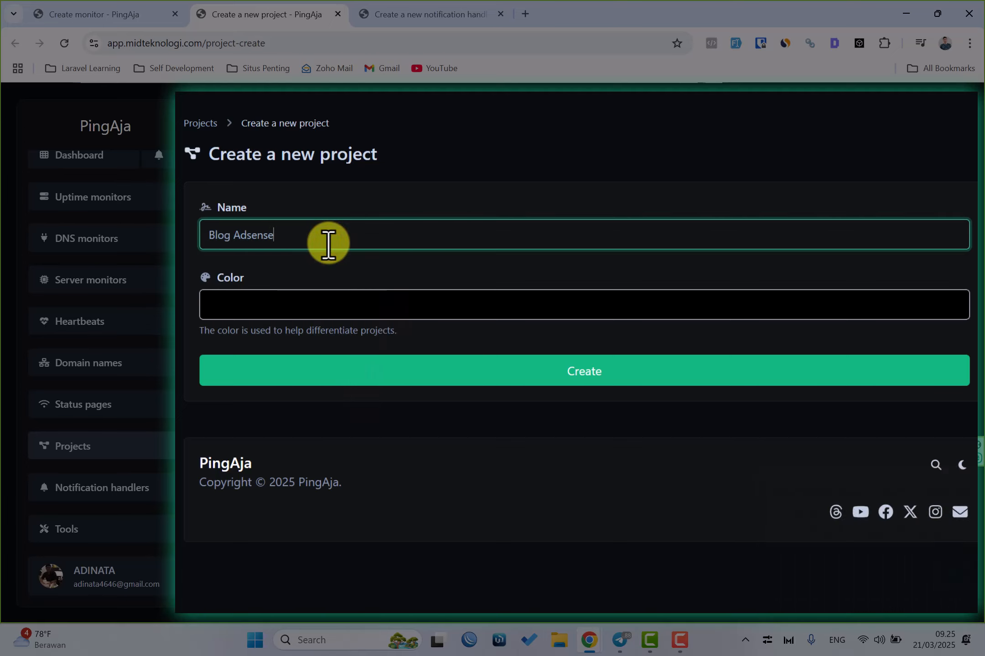
- Set the Blog Adsense project's color to yellow-green #A4CF05 and create the project
click(362, 303)
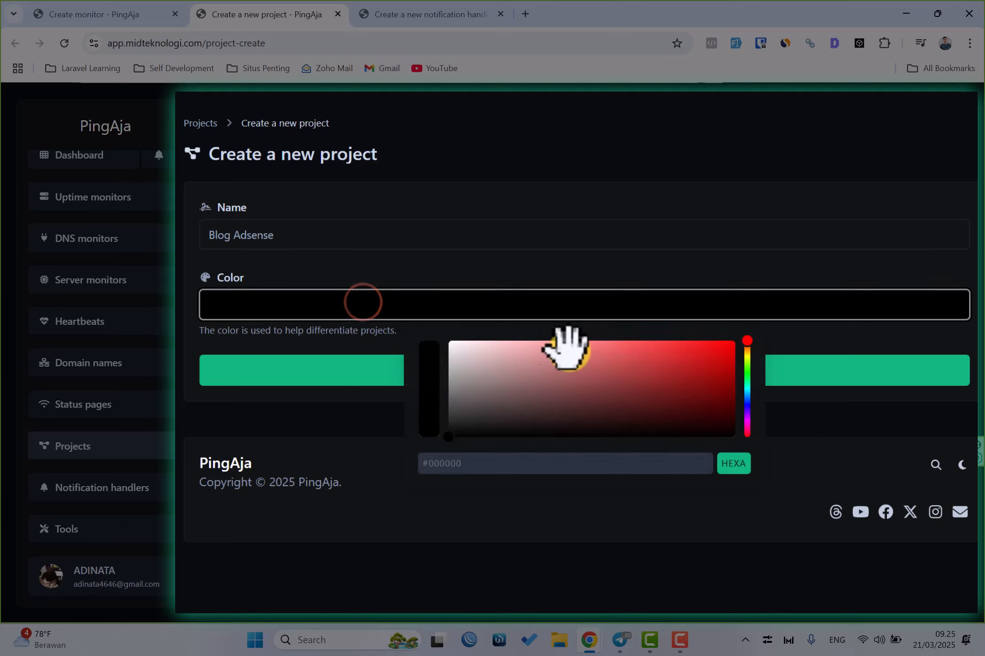
click(747, 361)
click(728, 359)
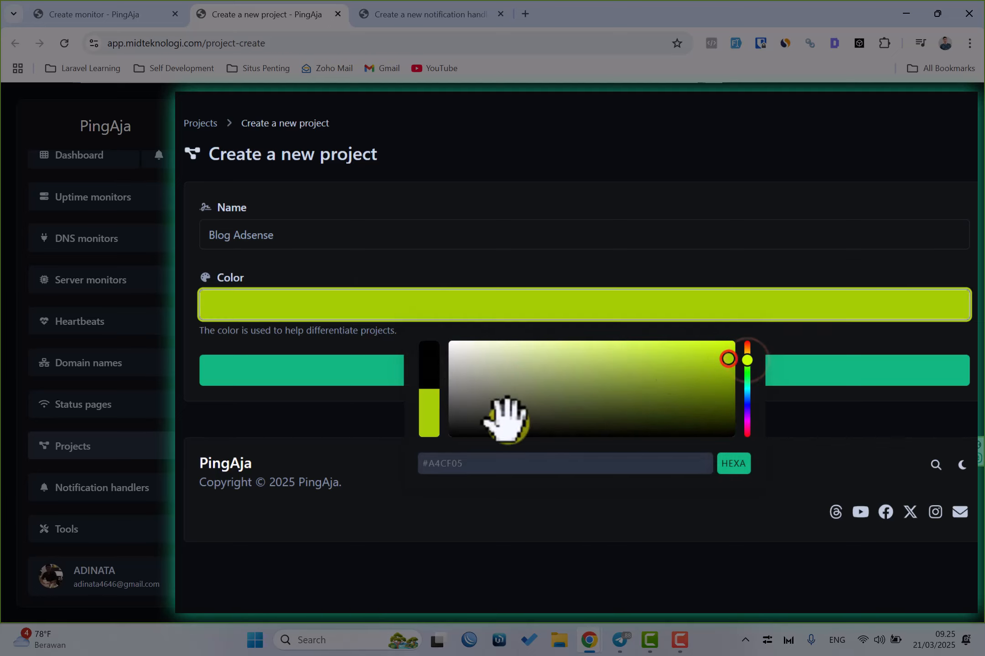
click(342, 470)
click(472, 370)
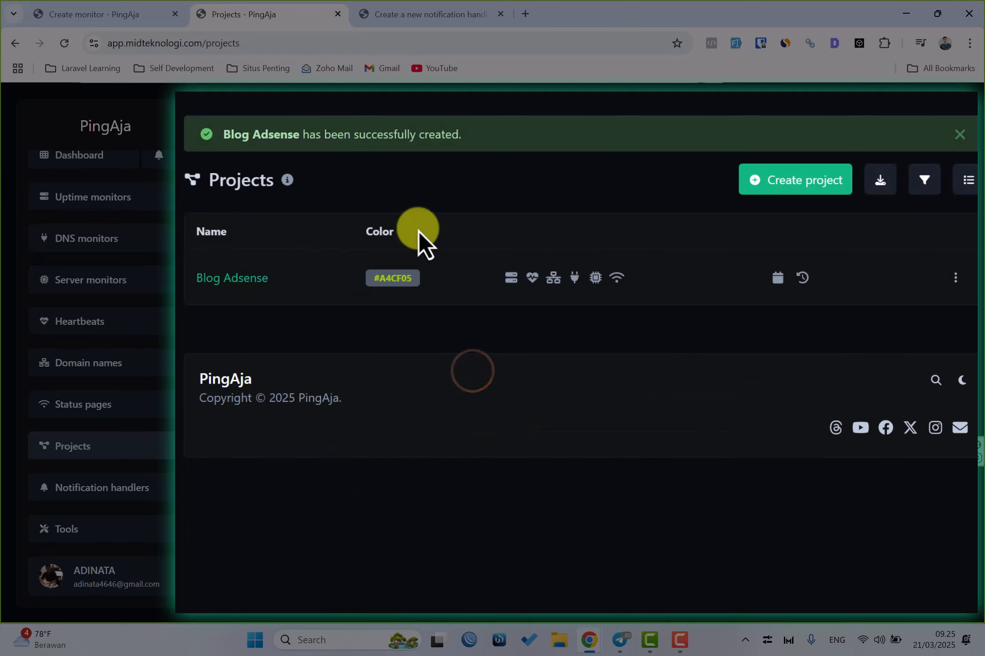
- Start creating another project and name it Software
click(782, 185)
click(331, 225)
text(So)
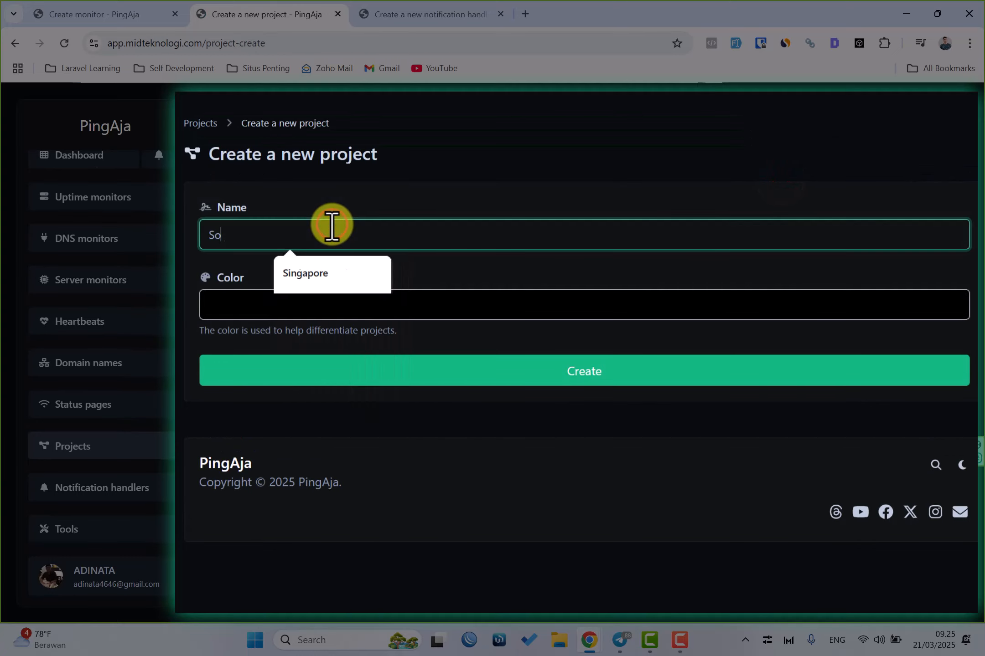
text(fta)
text(ware)
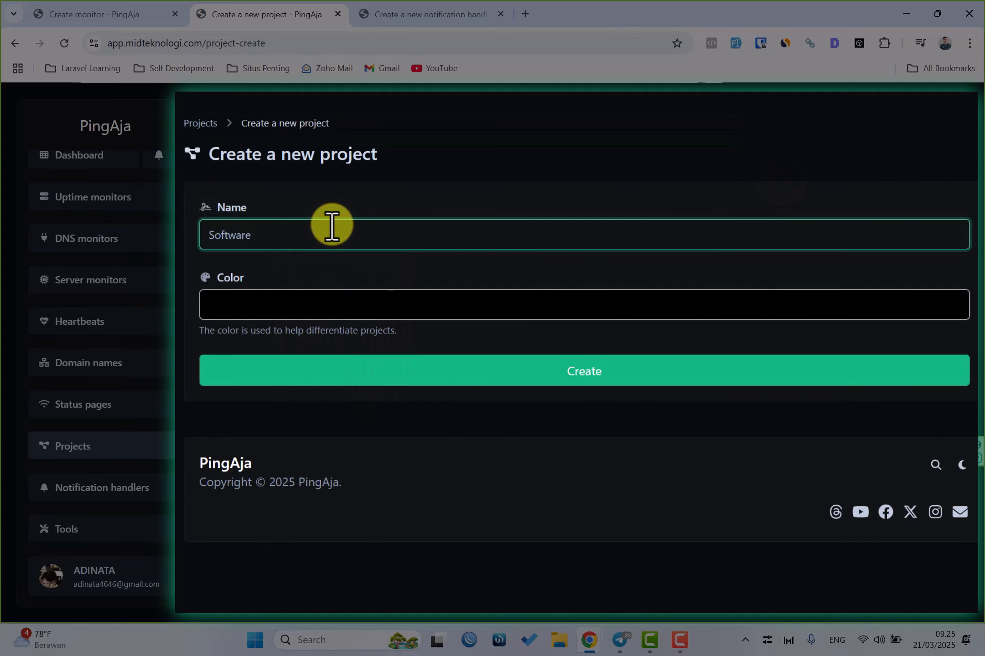
click(360, 199)
- Set the Software project's color to yellow-green #BAD110 and create the project
click(441, 305)
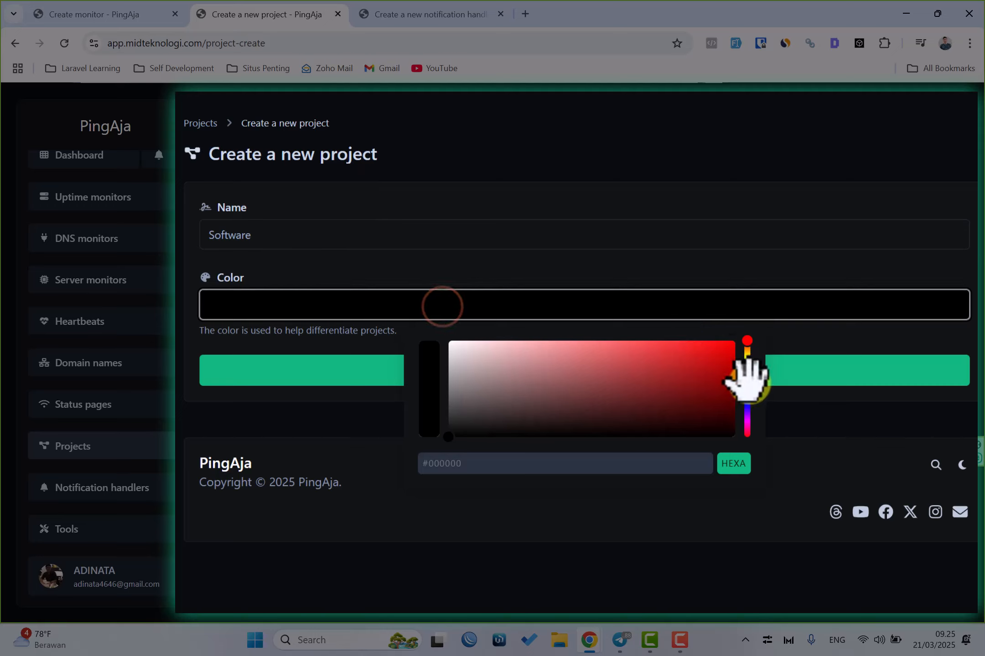
click(747, 360)
click(702, 361)
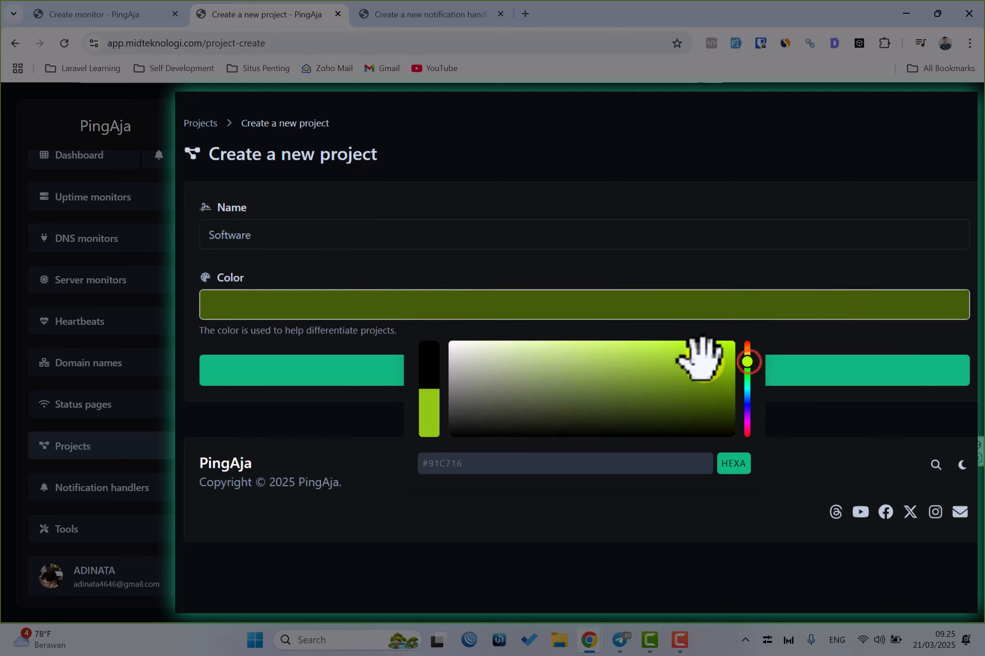
click(746, 359)
click(713, 357)
click(802, 429)
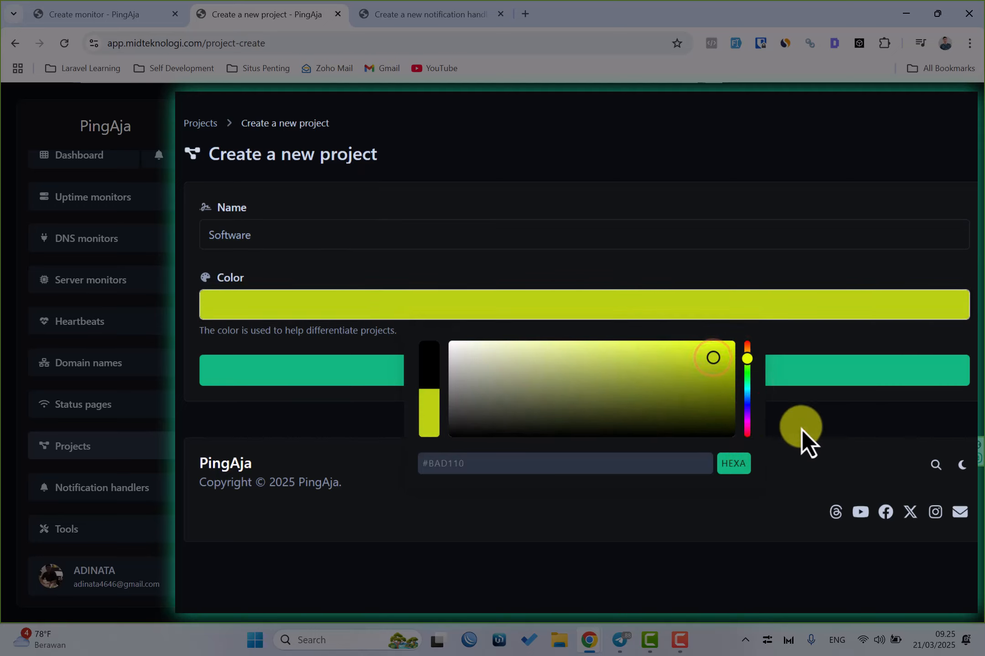
click(617, 375)
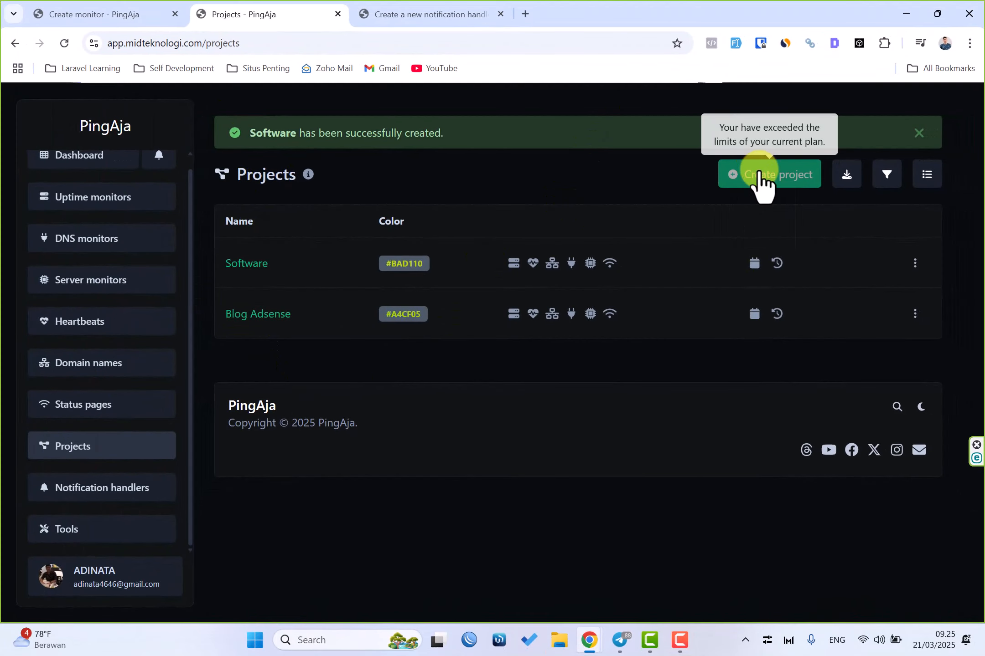
- Start a new uptime monitor named BETANTT with the HTTP(s) ping protocol
click(345, 362)
click(87, 199)
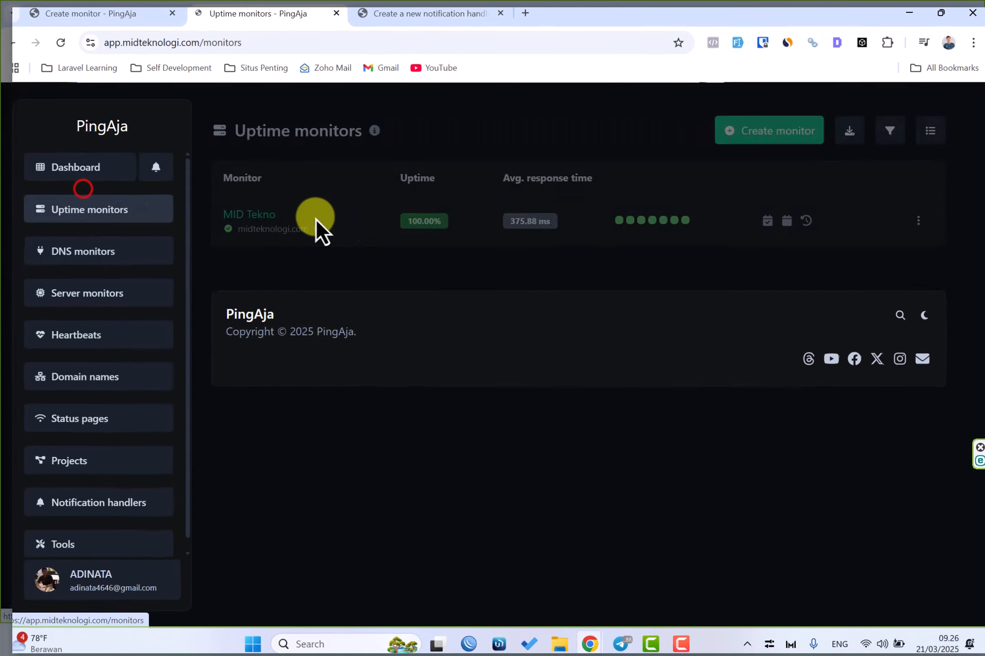
click(775, 139)
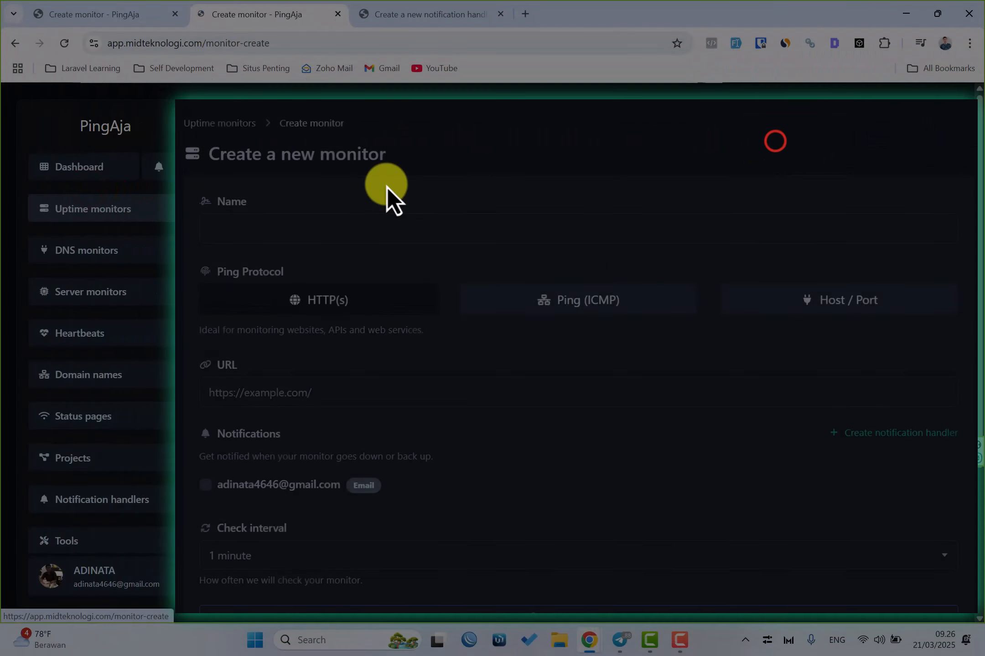
click(345, 223)
text(Be)
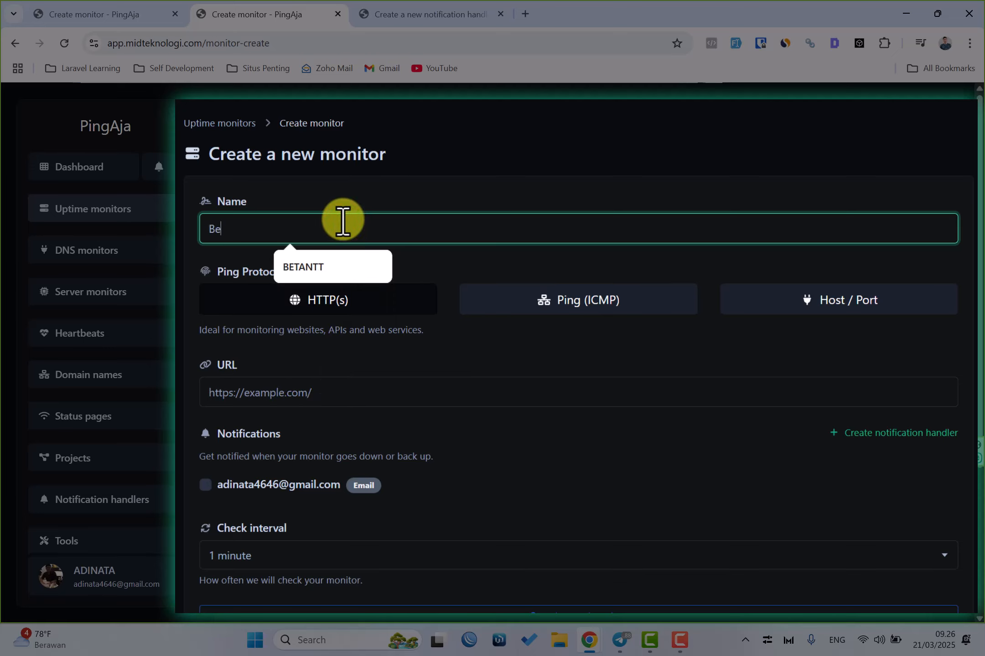
click(348, 267)
click(350, 396)
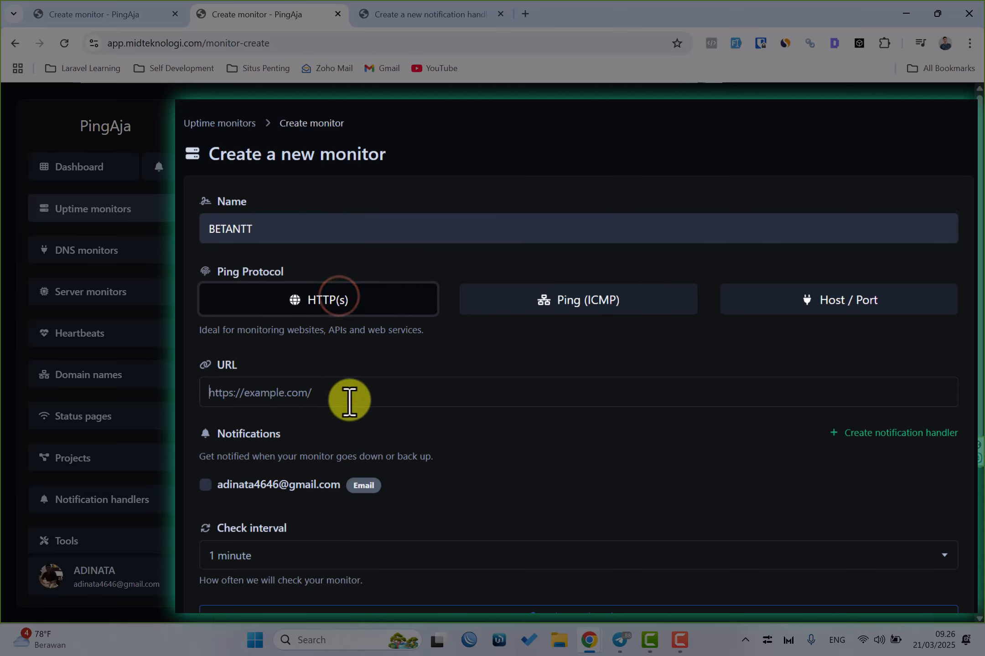
text(ht)
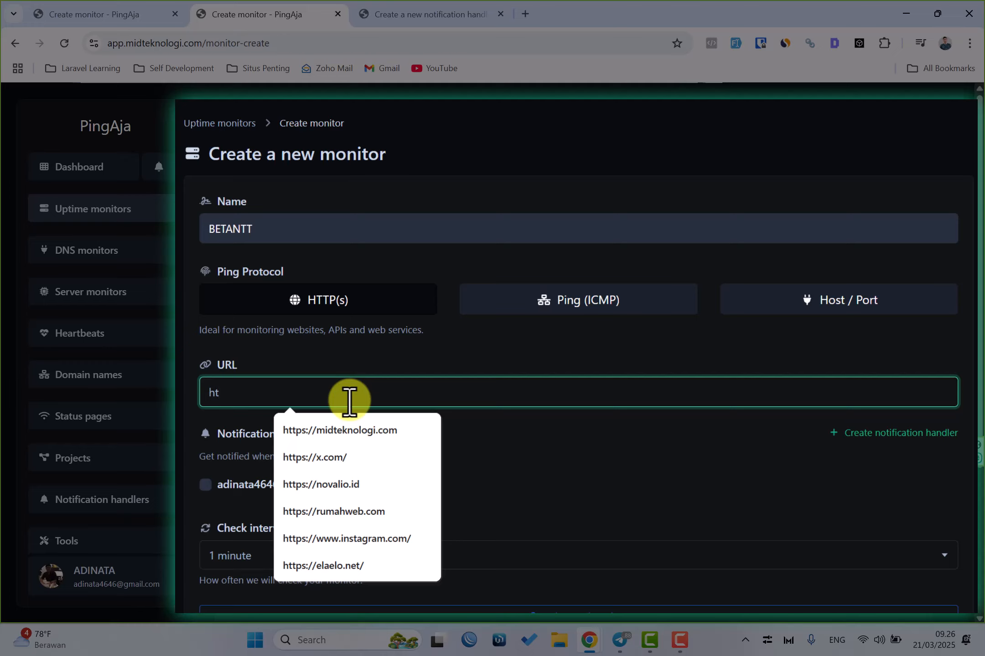
text(tps://be)
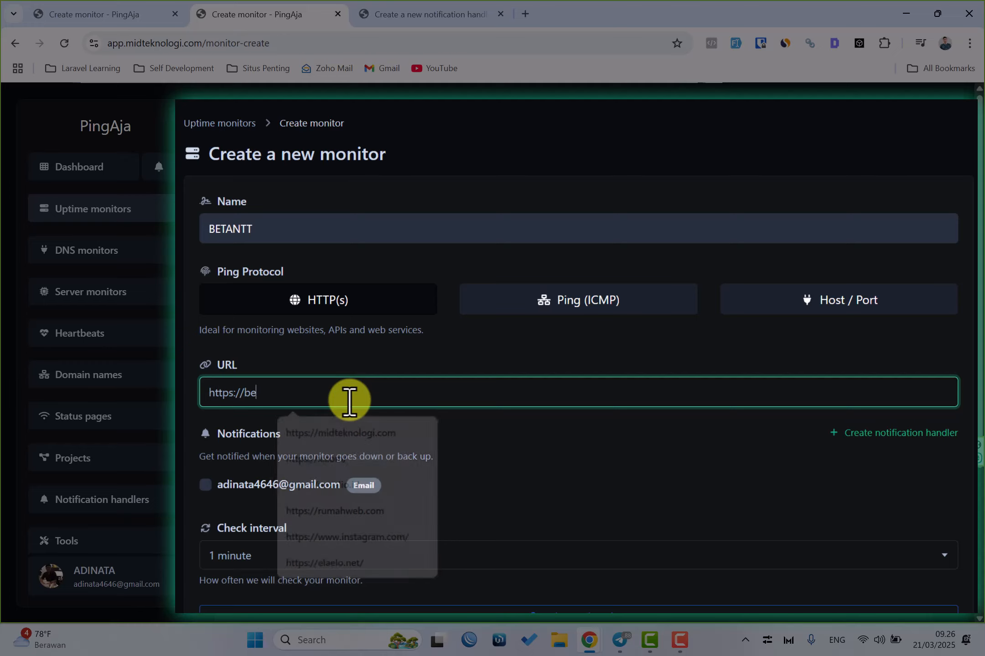
text(tantt.com)
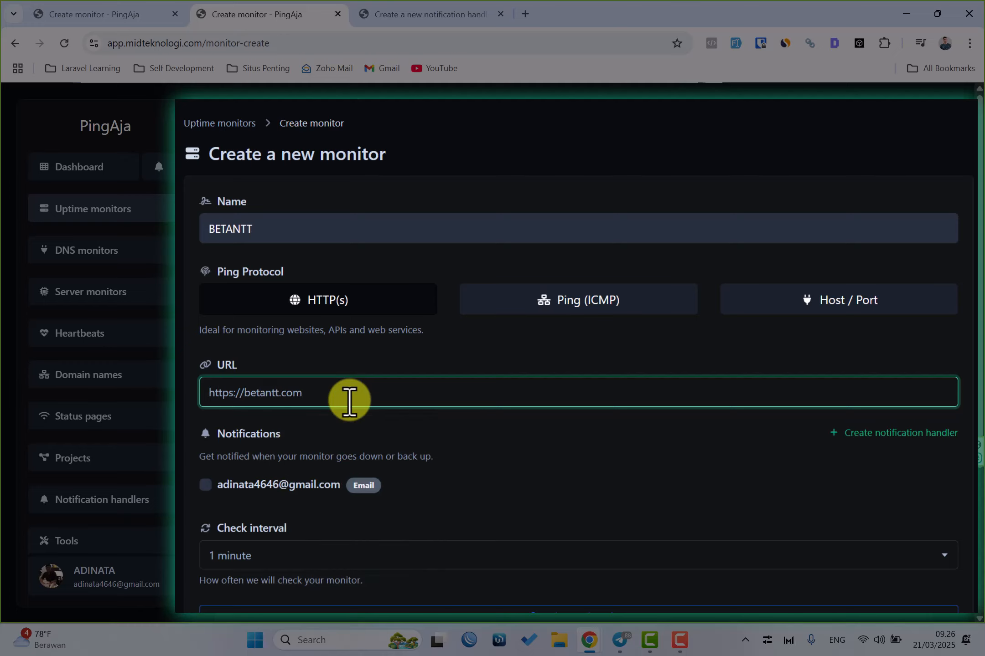
scroll(349, 400, down, 3)
click(205, 336)
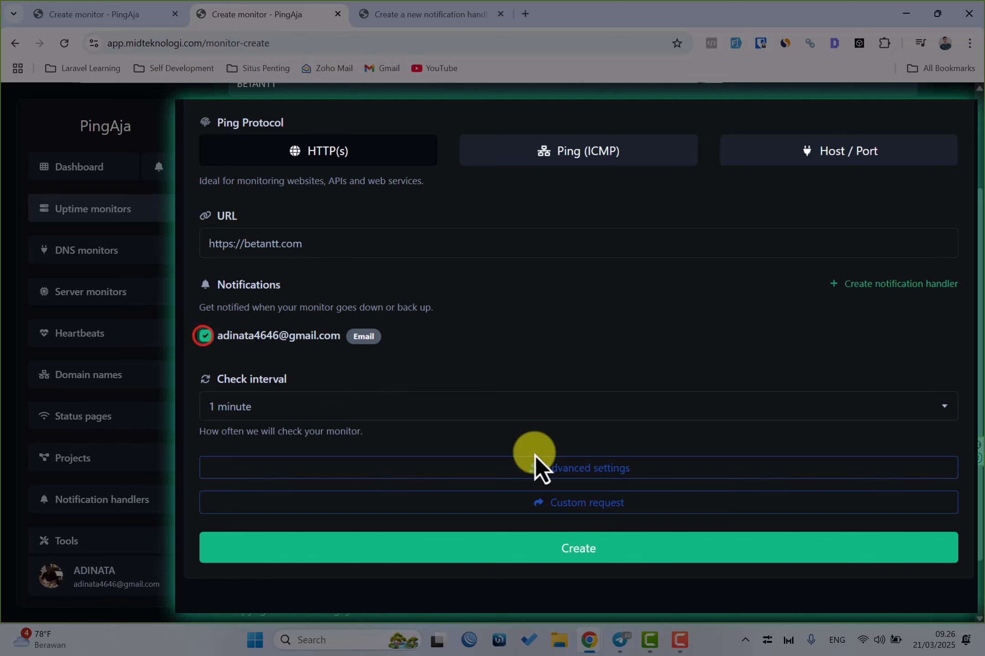
- Expand the monitor's advanced settings and deselect the Dallas-TX ping location
click(554, 474)
scroll(560, 488, down, 5)
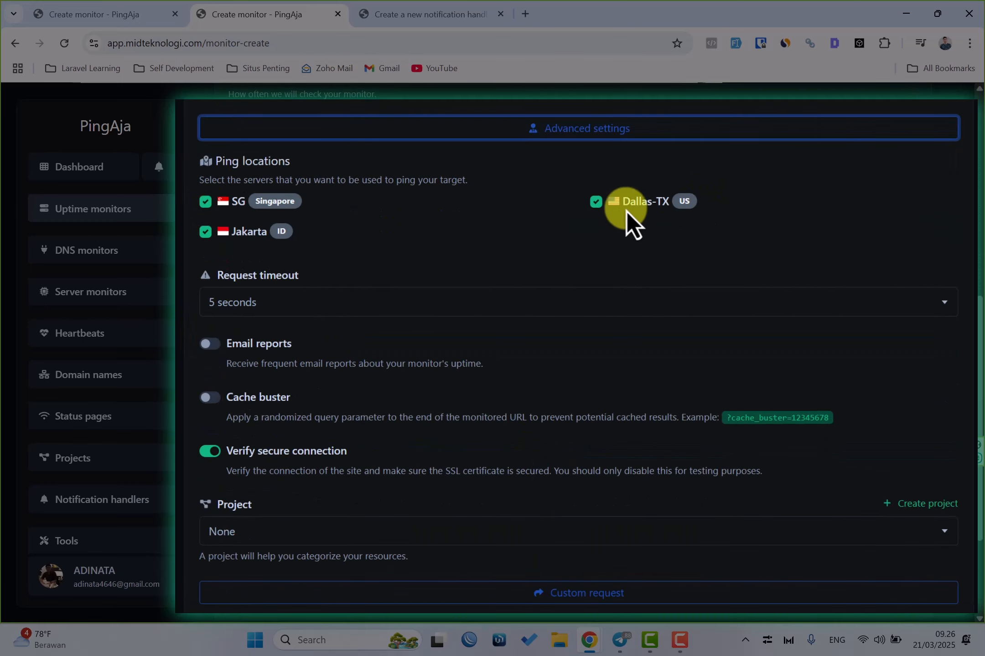
click(596, 207)
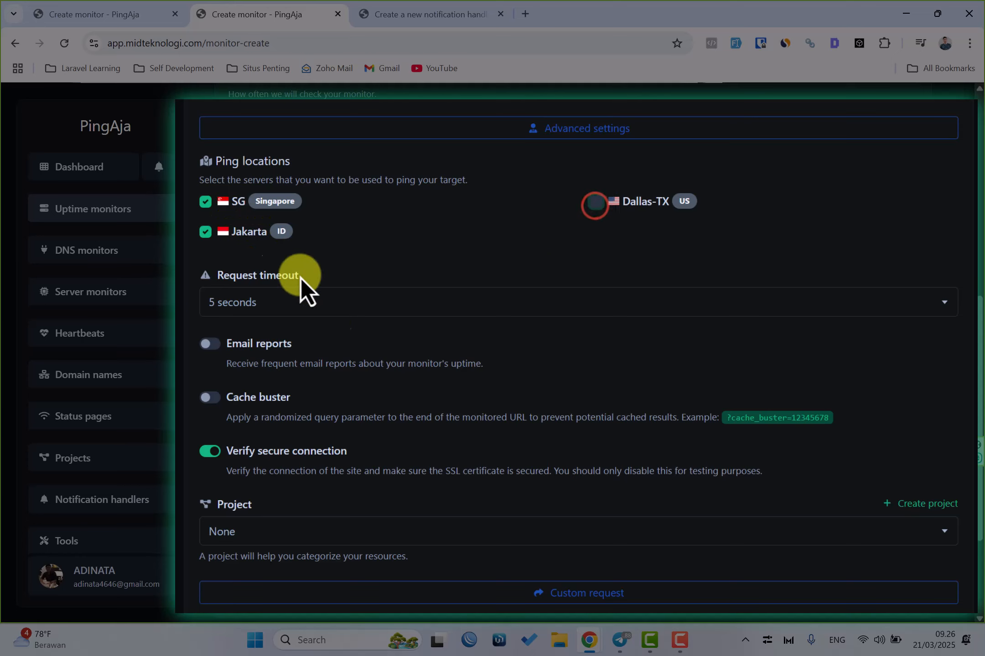
- Turn on email reports for the BETANTT monitor
scroll(277, 311, down, 2)
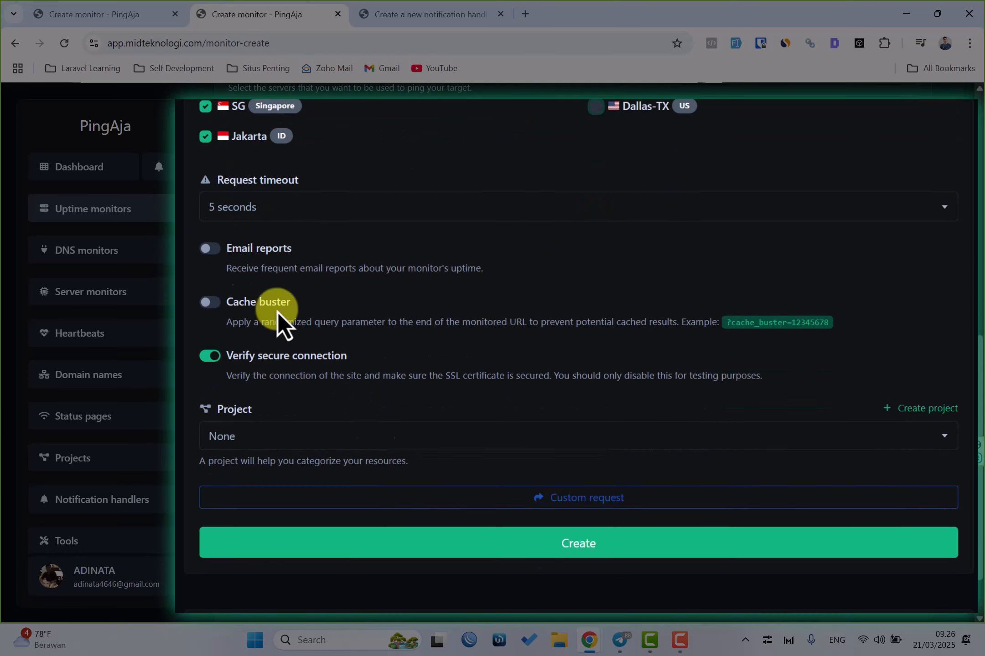
click(210, 249)
scroll(495, 265, down, 2)
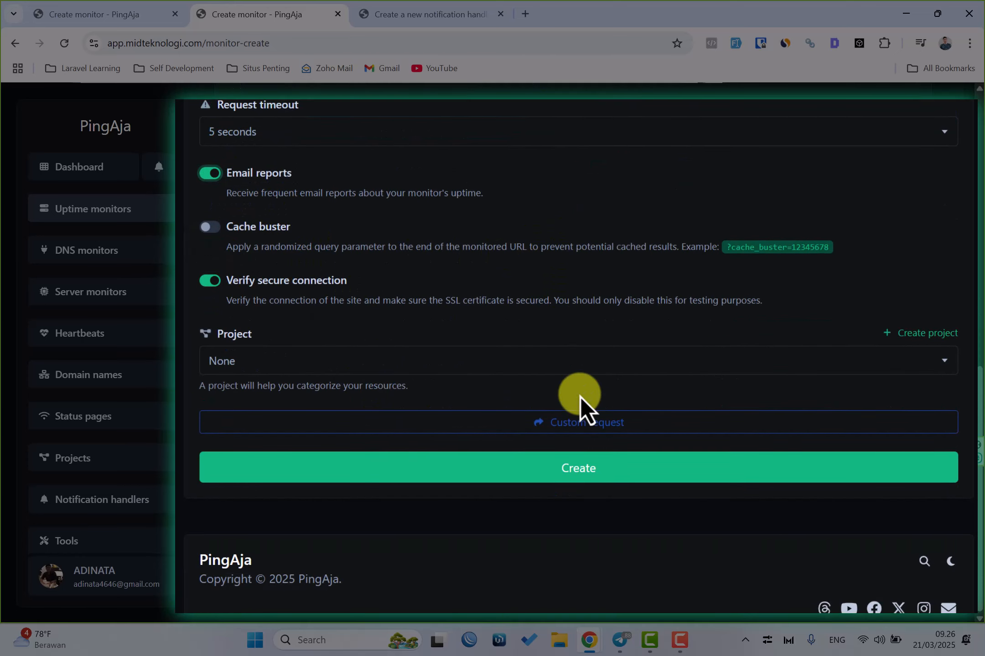
- Assign the BETANTT monitor to the Blog Adsense project and create it
click(447, 367)
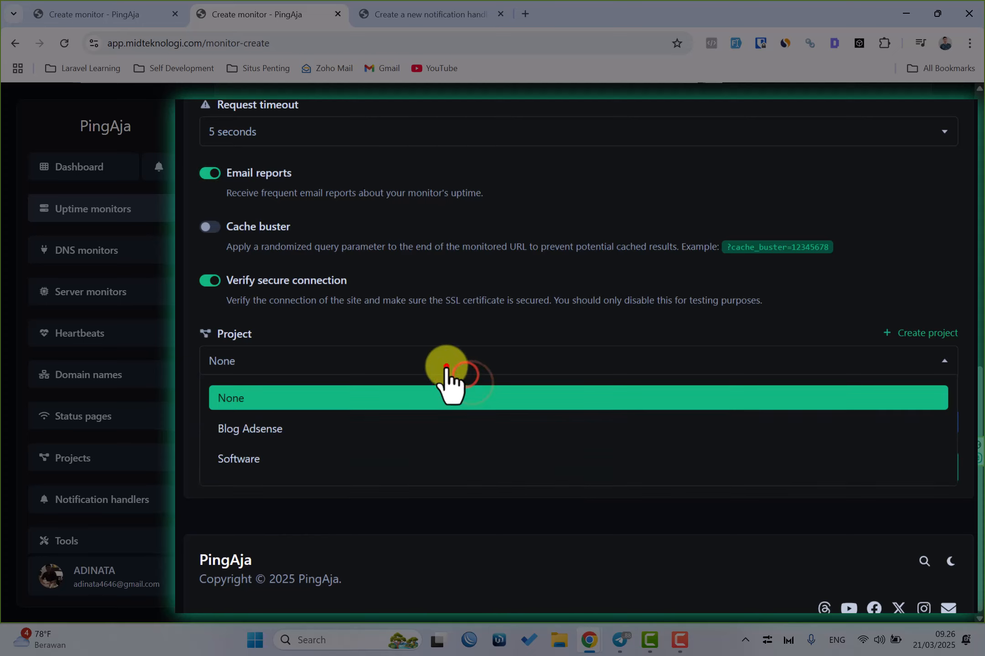
click(340, 428)
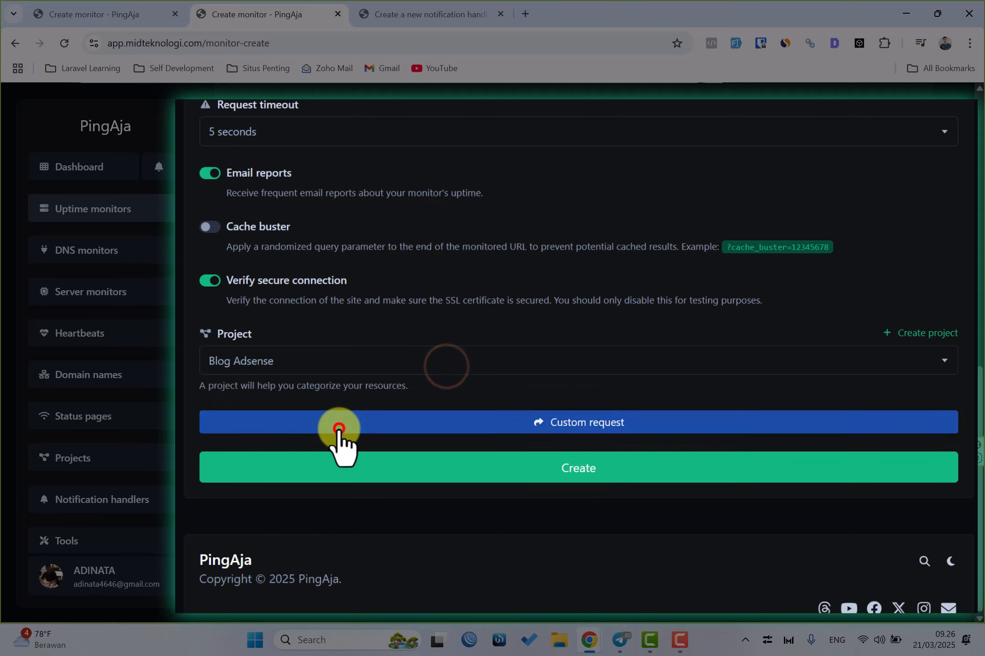
click(566, 474)
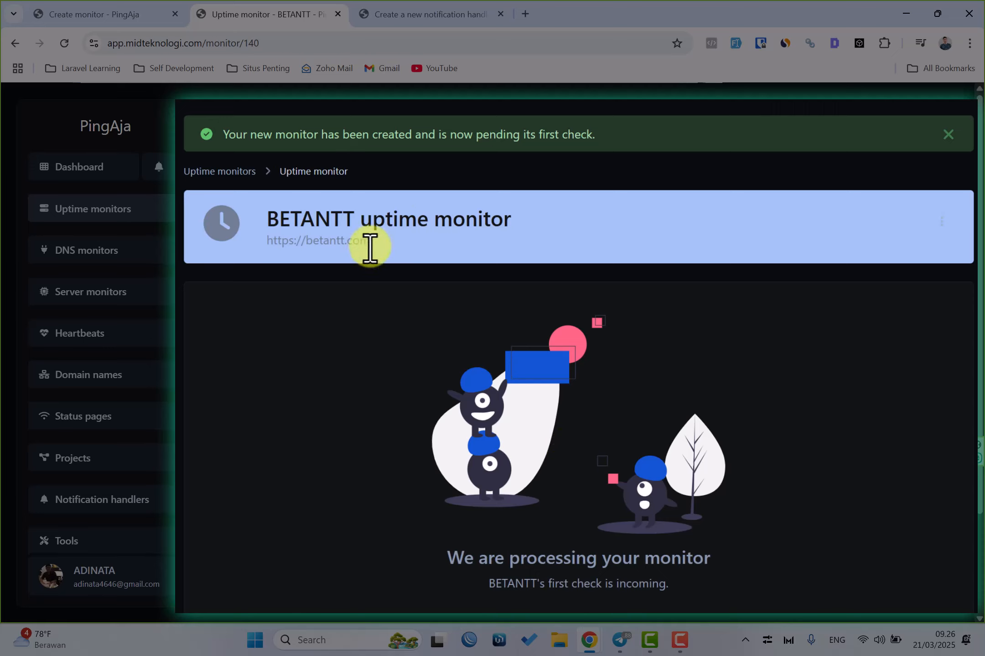
click(391, 308)
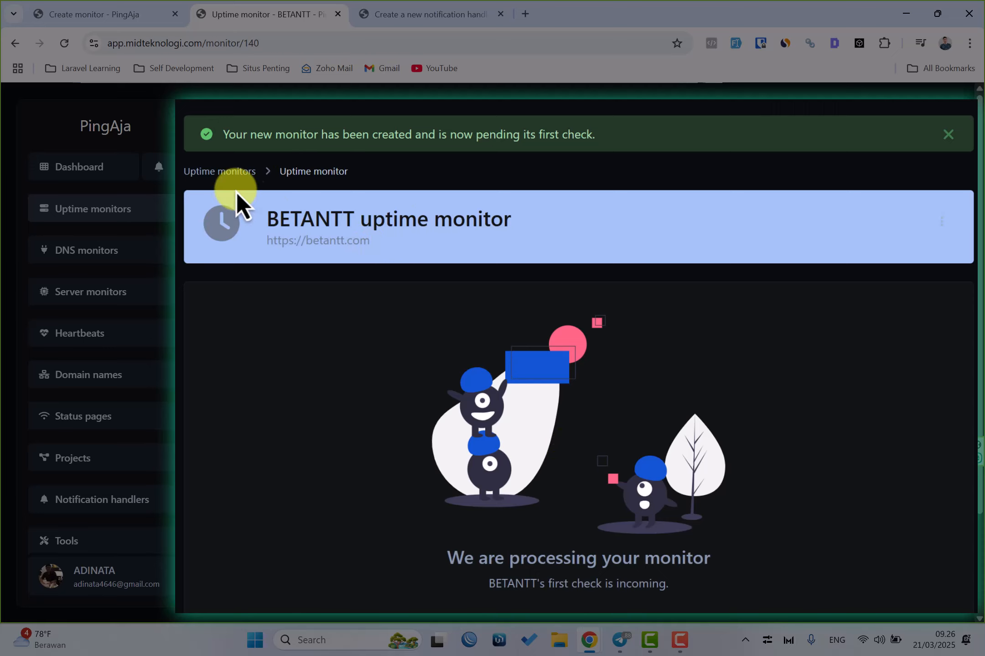
- Return to the uptime monitors list and start a new monitor with the Ping (ICMP) protocol
click(220, 171)
click(801, 137)
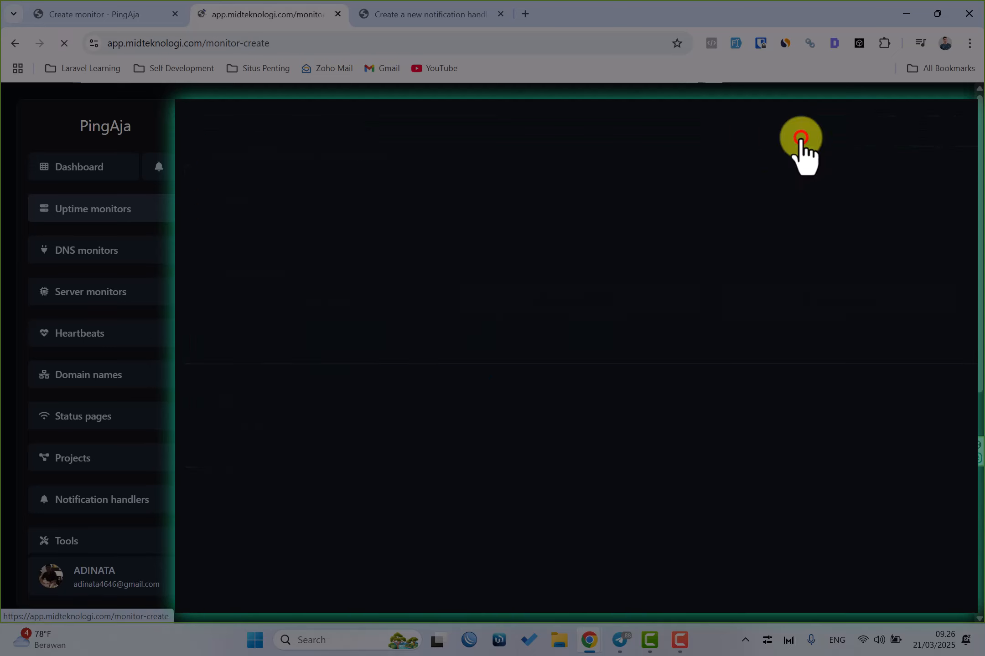
click(559, 294)
scroll(363, 307, down, 2)
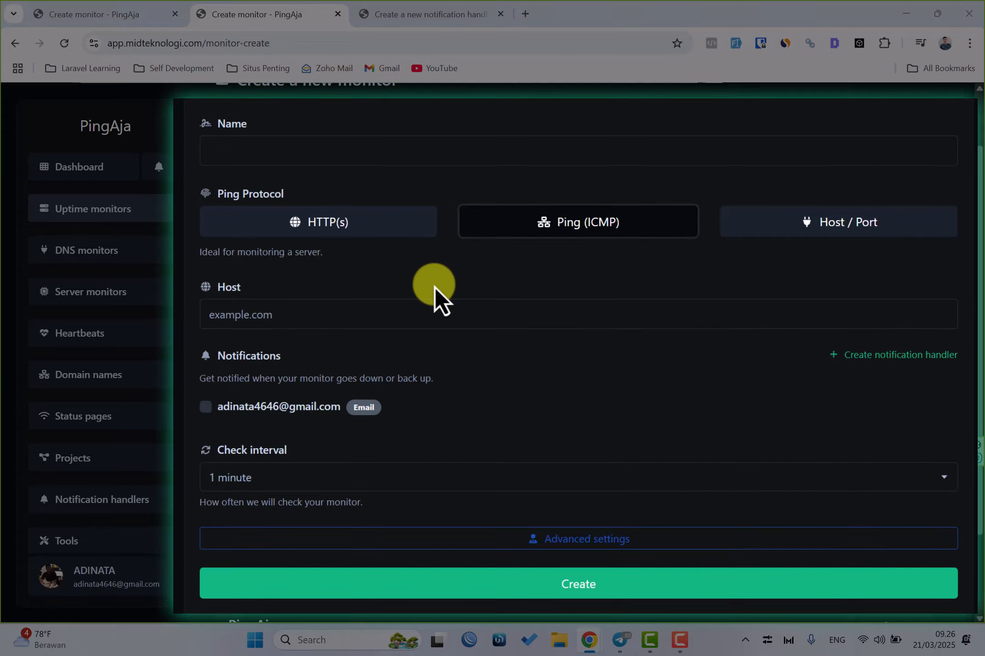
- Switch to MobaXterm and open the settings of the HostBackup session in the Hosthatch folder to get its IP address
key(super)
text(mob)
key(Return)
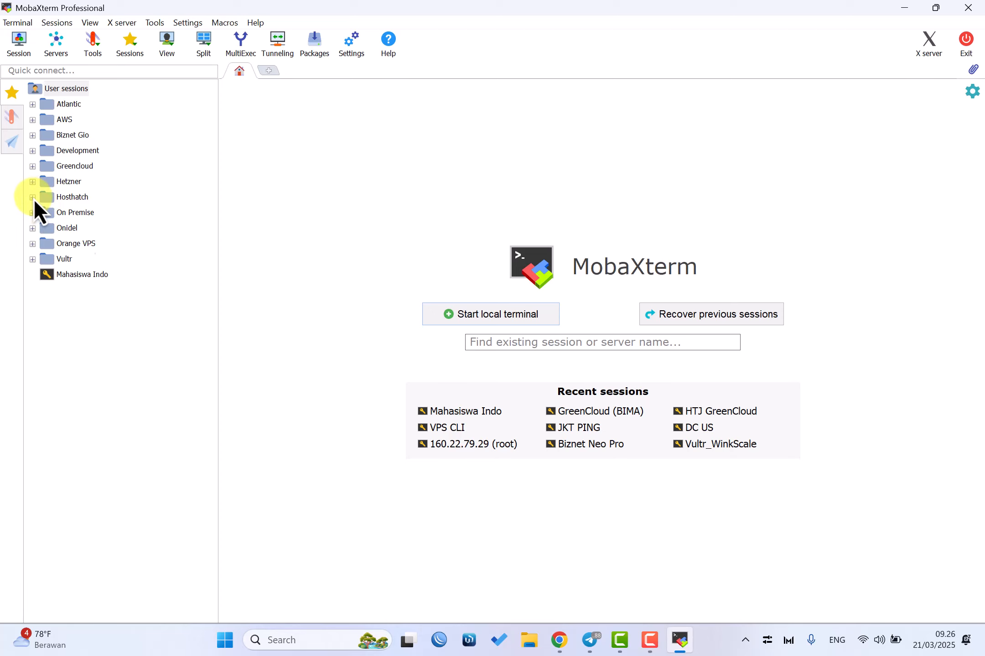
click(33, 197)
right_click(53, 209)
click(112, 268)
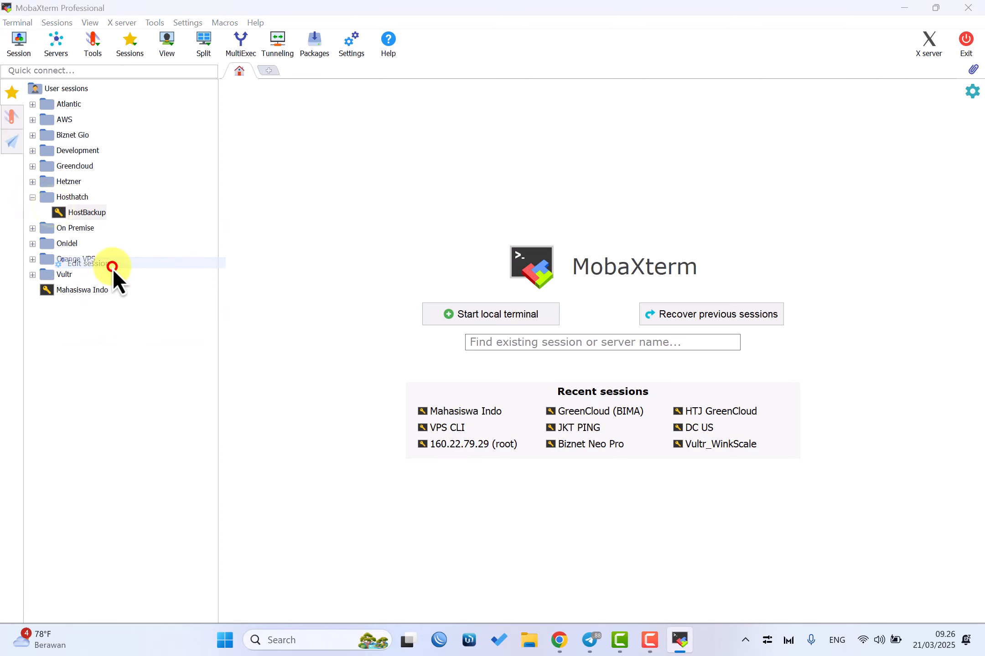
- Back in PingAja, set the new monitor's host to 170.205.36.193 and its name to Hosthatch - SG
key(alt+Tab)
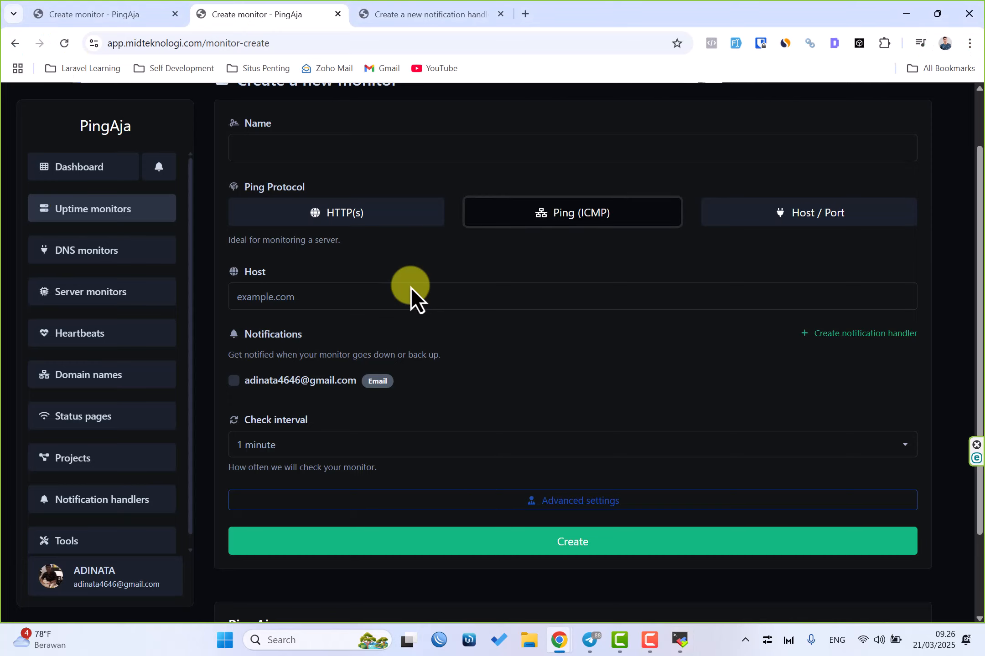
click(411, 288)
text(170.205.36.192)
scroll(403, 270, up, 2)
click(360, 225)
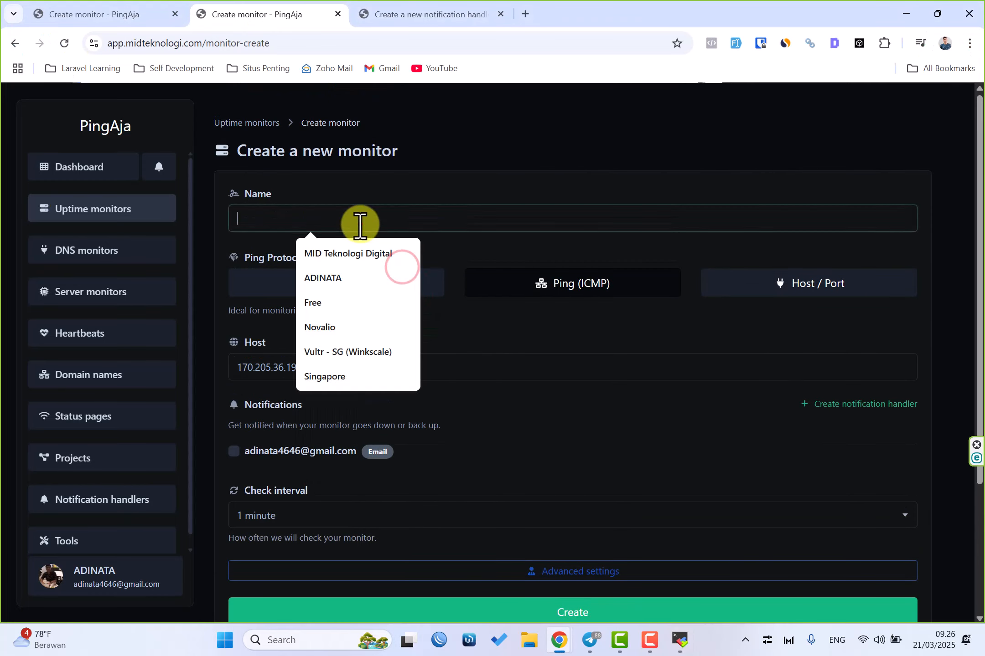
text(o)
key(BackSpace)
text(Host)
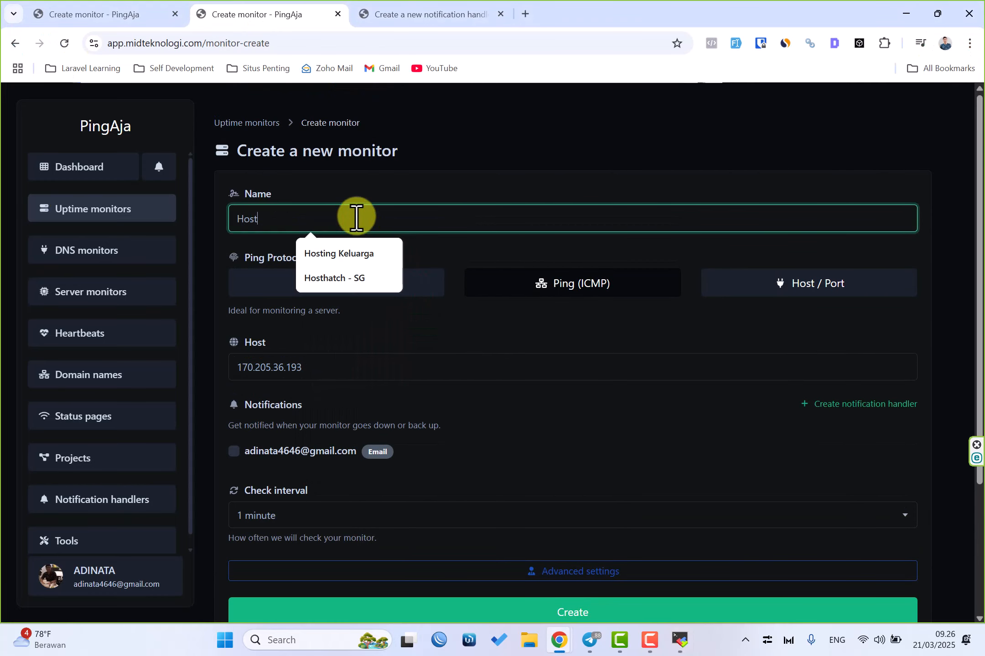
text(thatch)
click(365, 259)
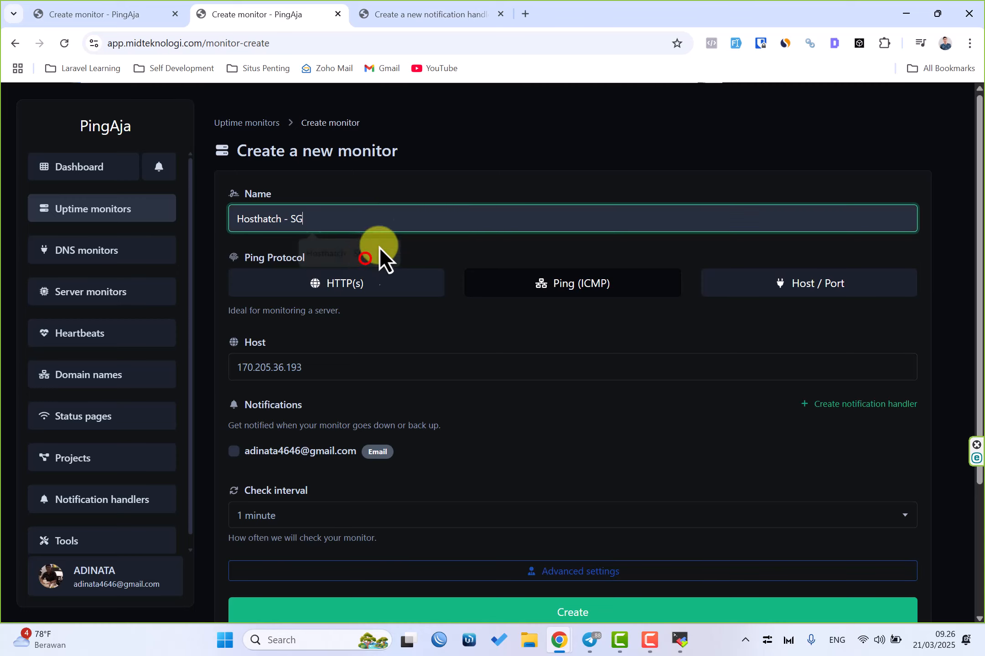
- Enable notifications to the listed email handler for the Hosthatch - SG monitor and expand its advanced settings
scroll(420, 207, down, 3)
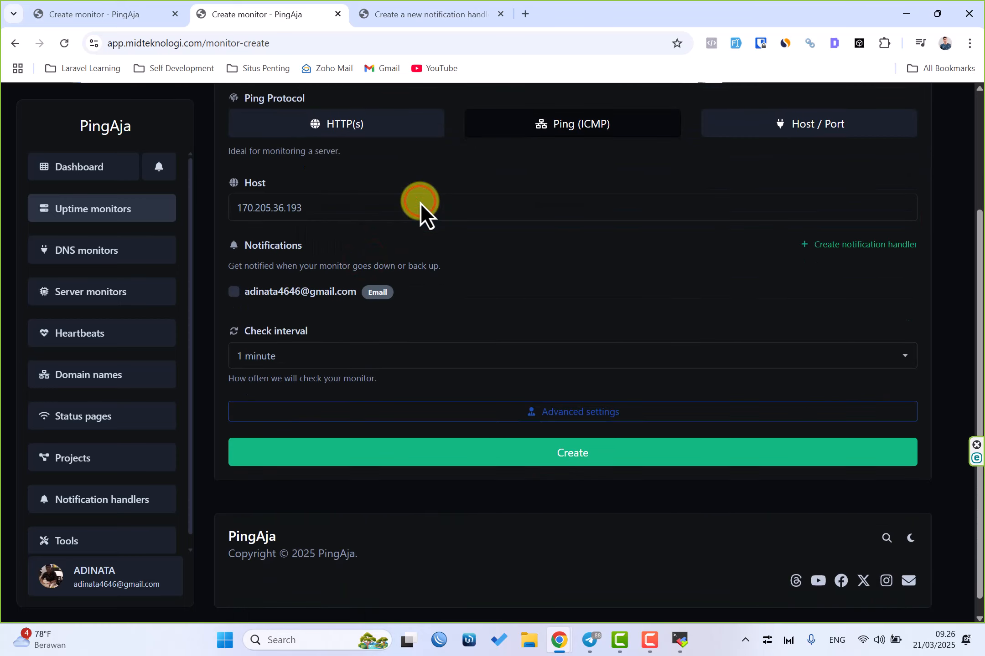
click(235, 295)
click(546, 411)
scroll(547, 412, down, 4)
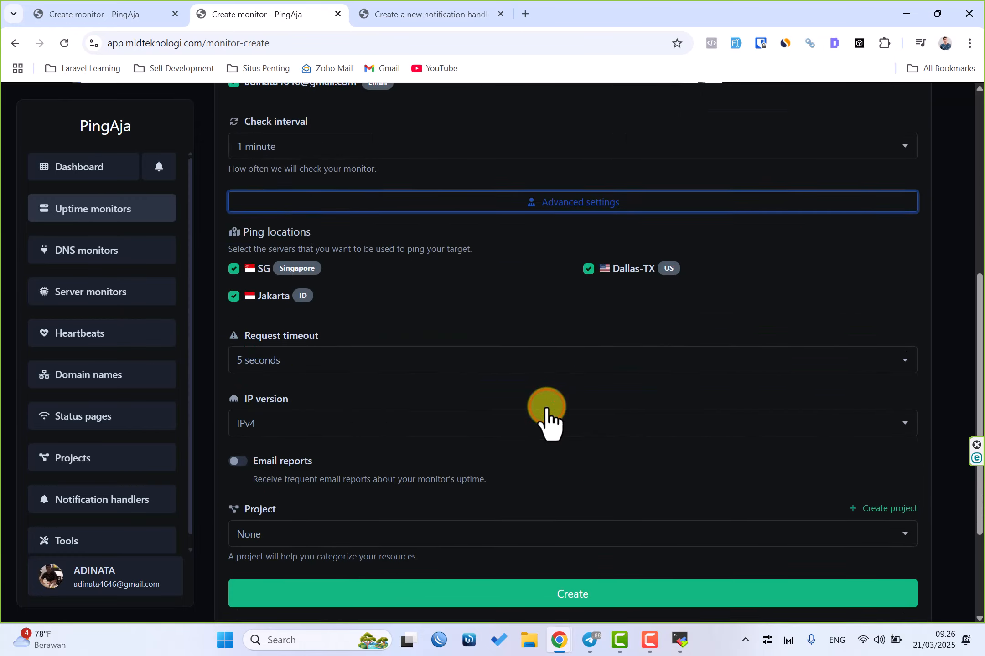
scroll(546, 415, down, 3)
scroll(392, 431, down, 1)
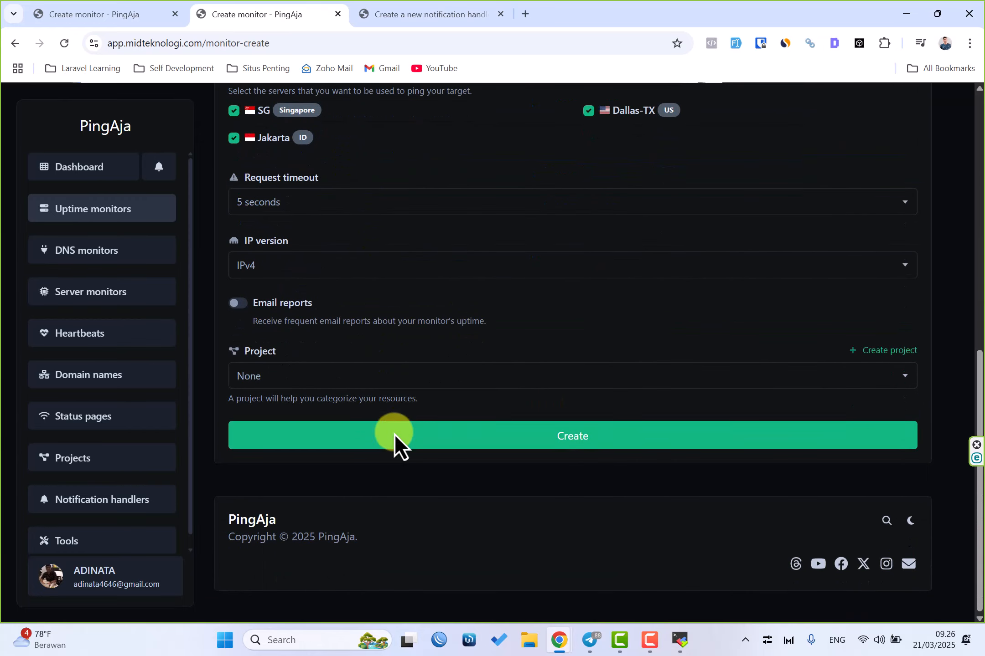
- Assign the Hosthatch - SG monitor to the Blog Adsense project and create it
click(334, 373)
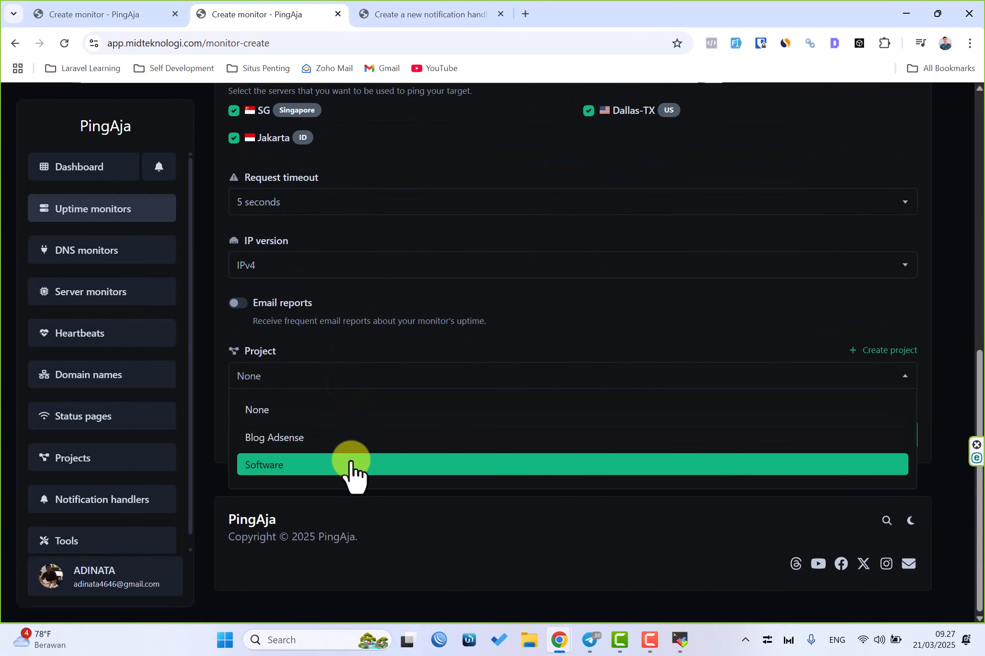
click(342, 439)
click(341, 435)
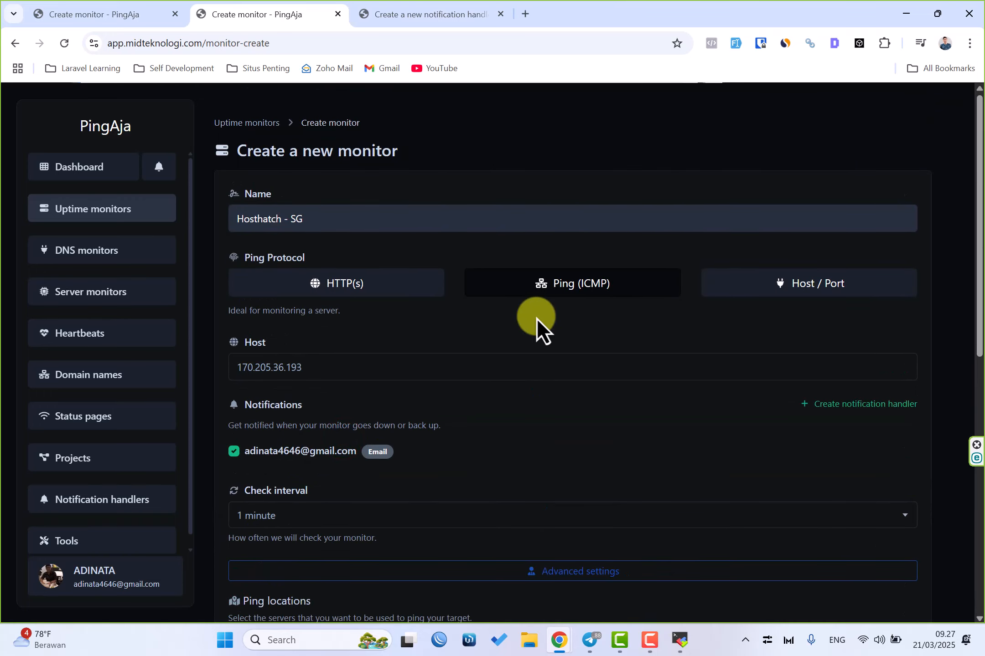
scroll(536, 319, down, 10)
click(577, 442)
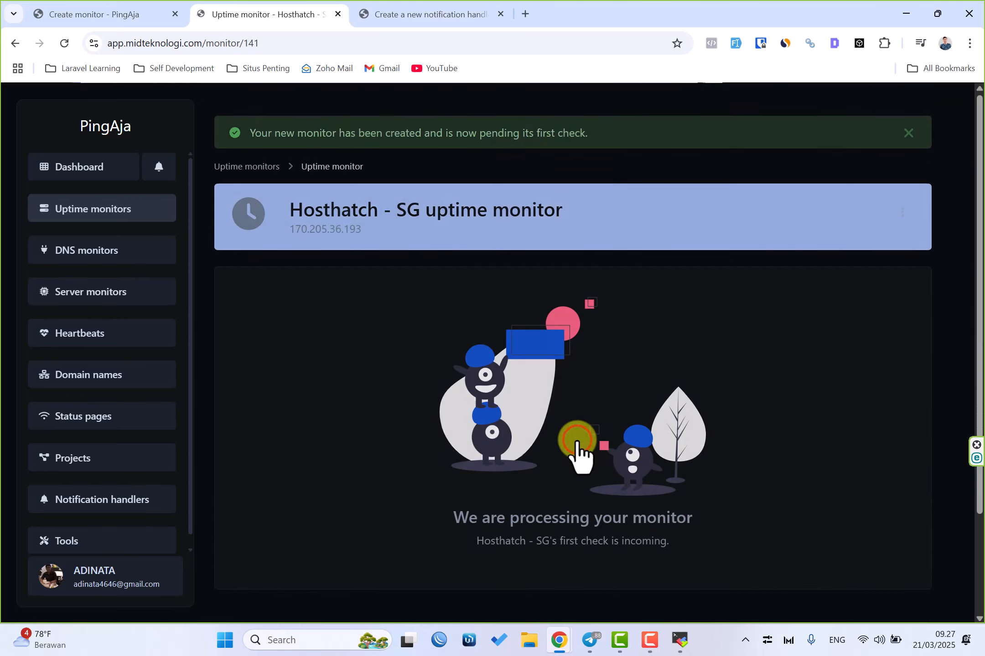
- Start another uptime monitor from the monitors list with the Host / Port protocol, named Hosthatch SSH
click(264, 166)
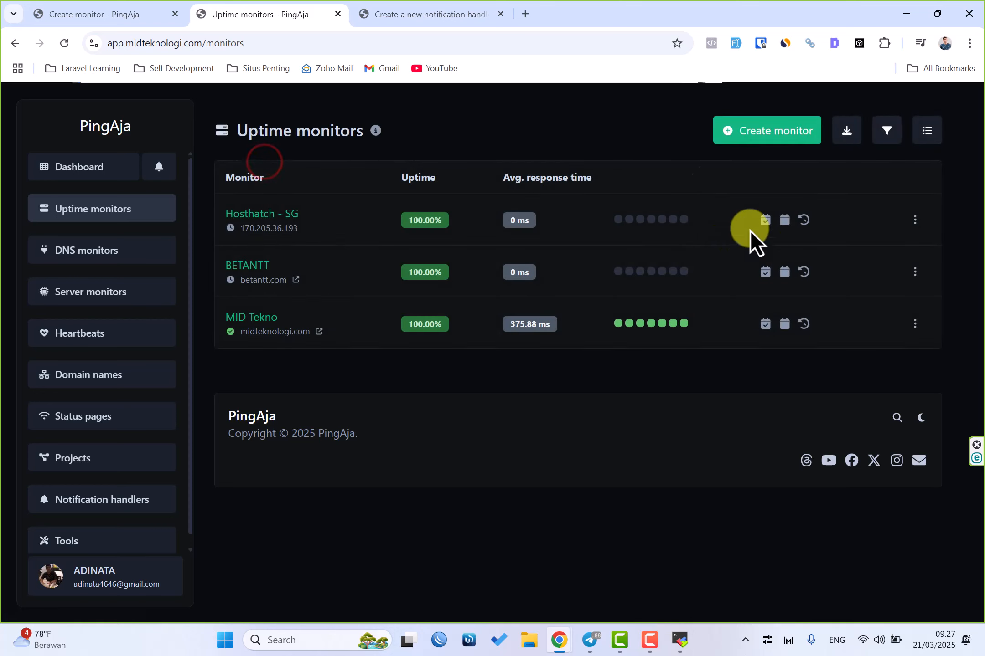
click(747, 133)
click(830, 292)
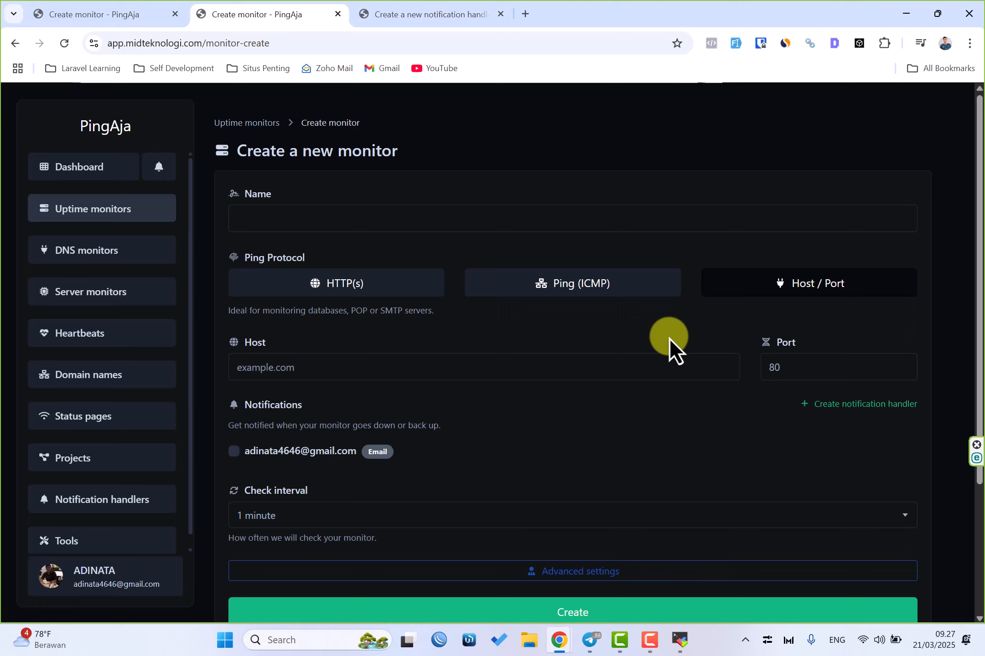
click(566, 221)
text(Hosthatch SSH)
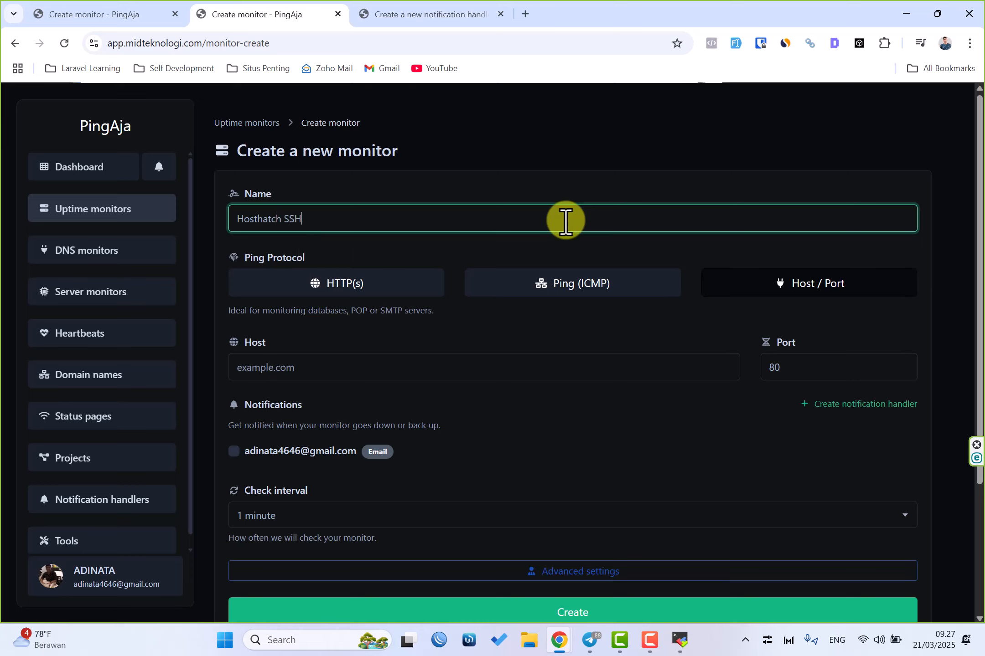
- Set the monitor's host to 170.205.36.193 and its port to 2222, copying the port from the HostBackup session settings in MobaXterm
click(487, 376)
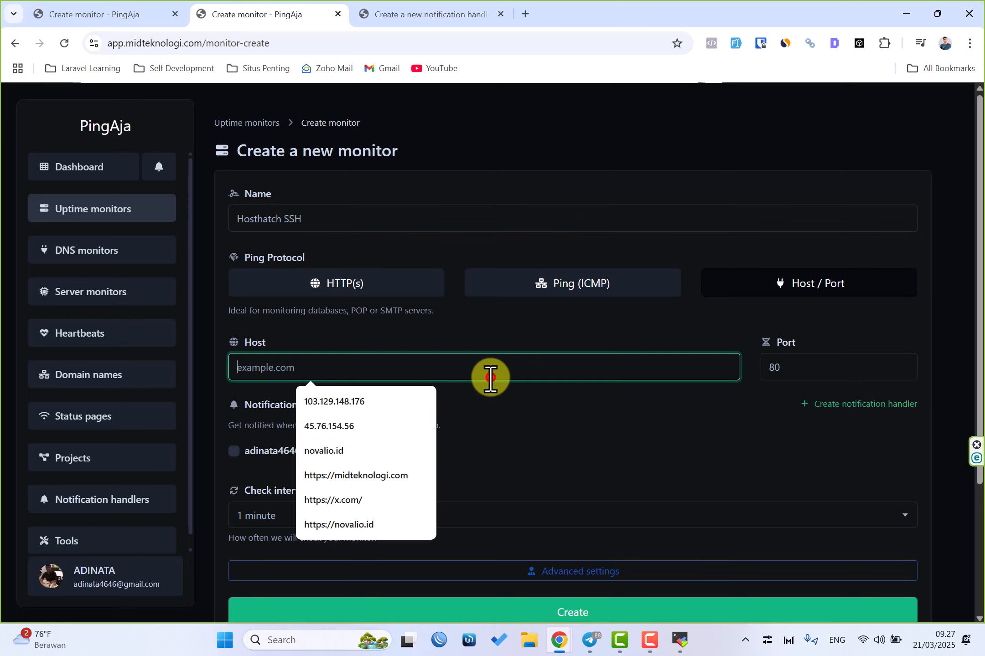
text(170.205.36.193)
click(813, 364)
double_click(813, 366)
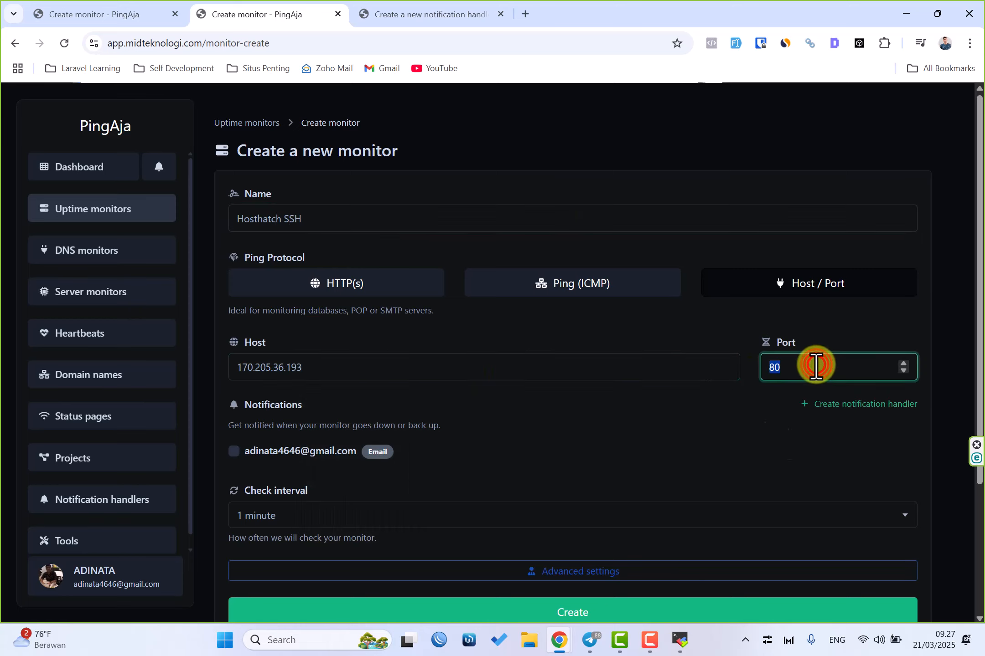
click(681, 640)
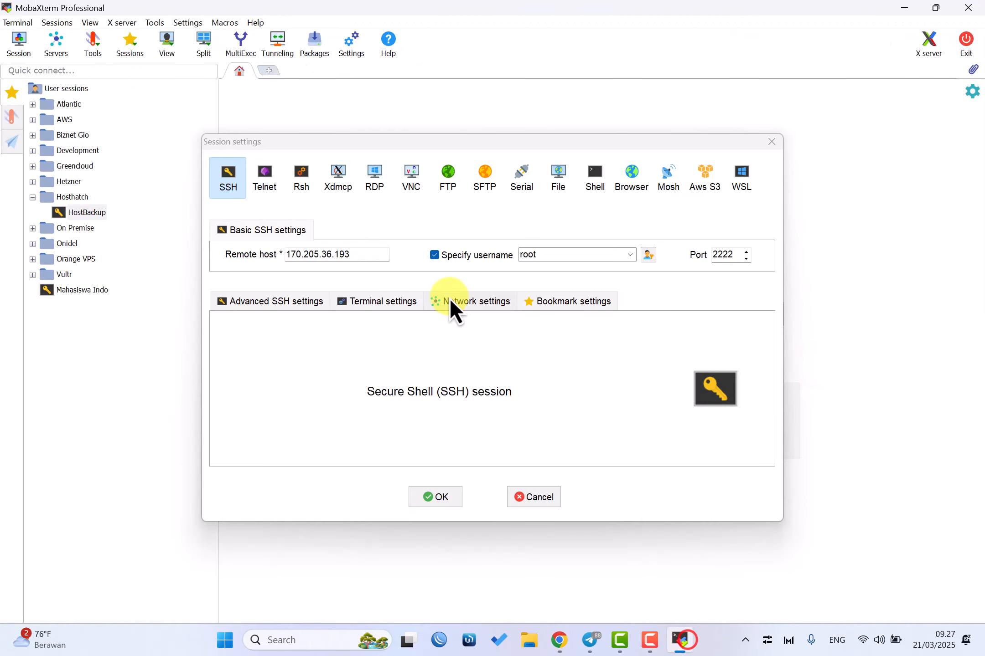
double_click(728, 255)
key(ctrl+c)
key(alt+Tab)
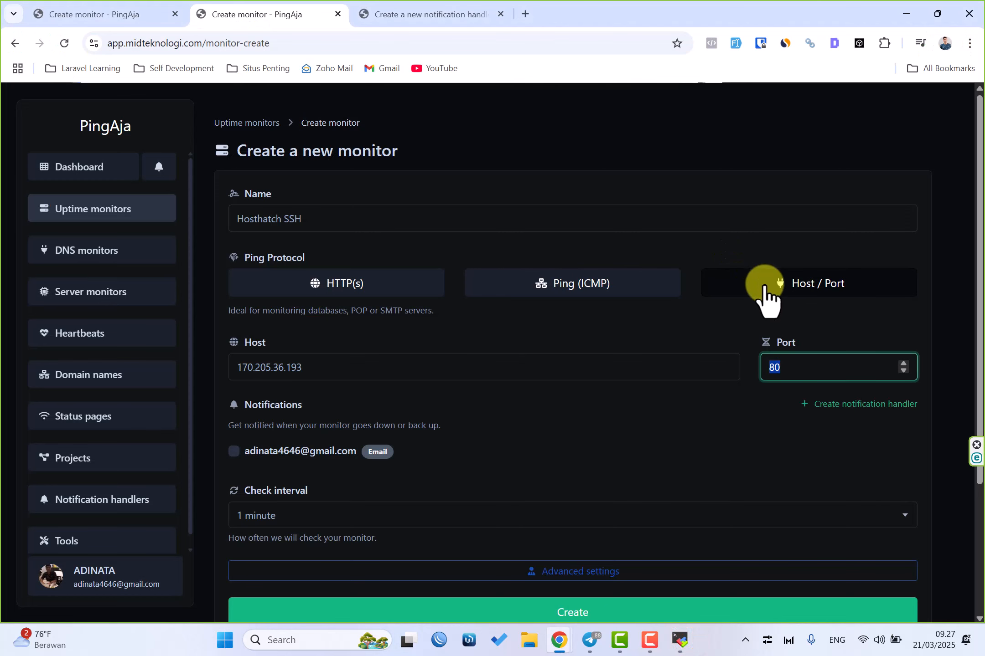
key(ctrl+v)
click(721, 318)
- Enable notifications to the listed email handler for the Hosthatch SSH monitor and expand its advanced settings
scroll(720, 319, down, 4)
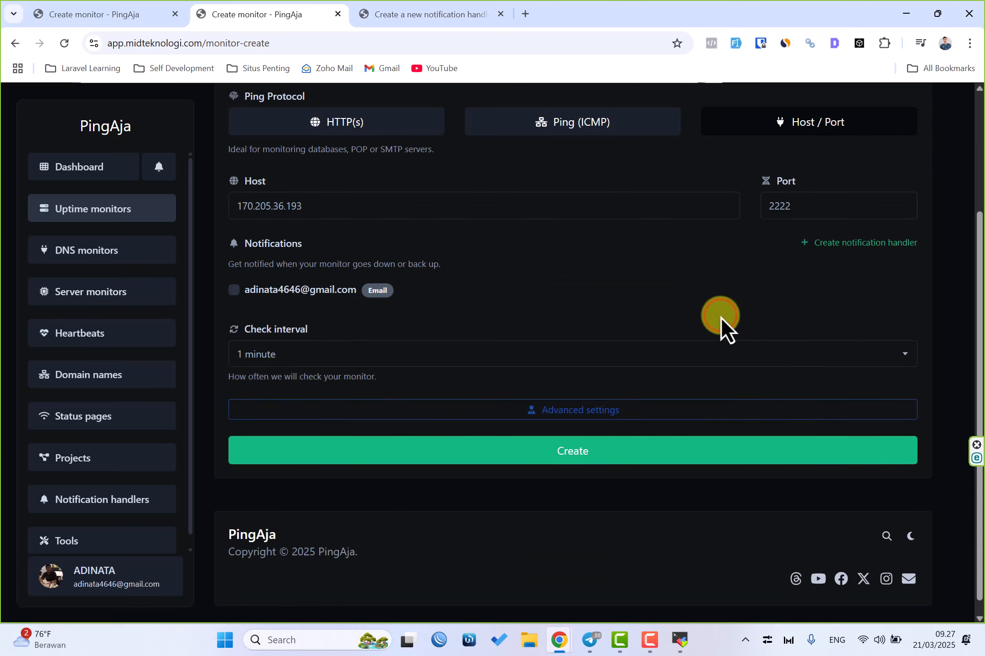
click(236, 280)
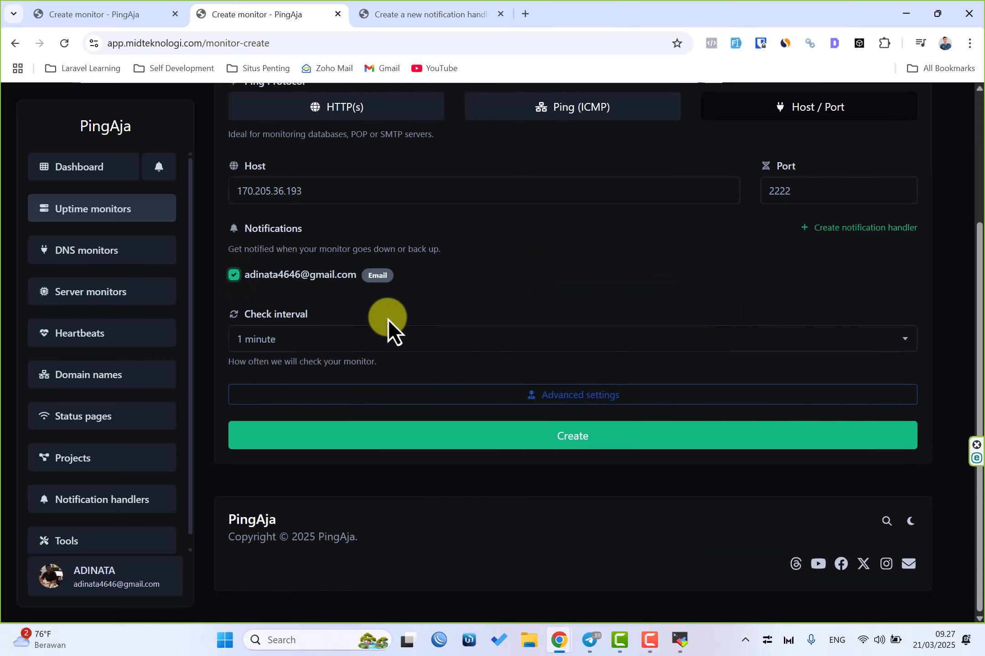
click(430, 397)
scroll(431, 406, down, 5)
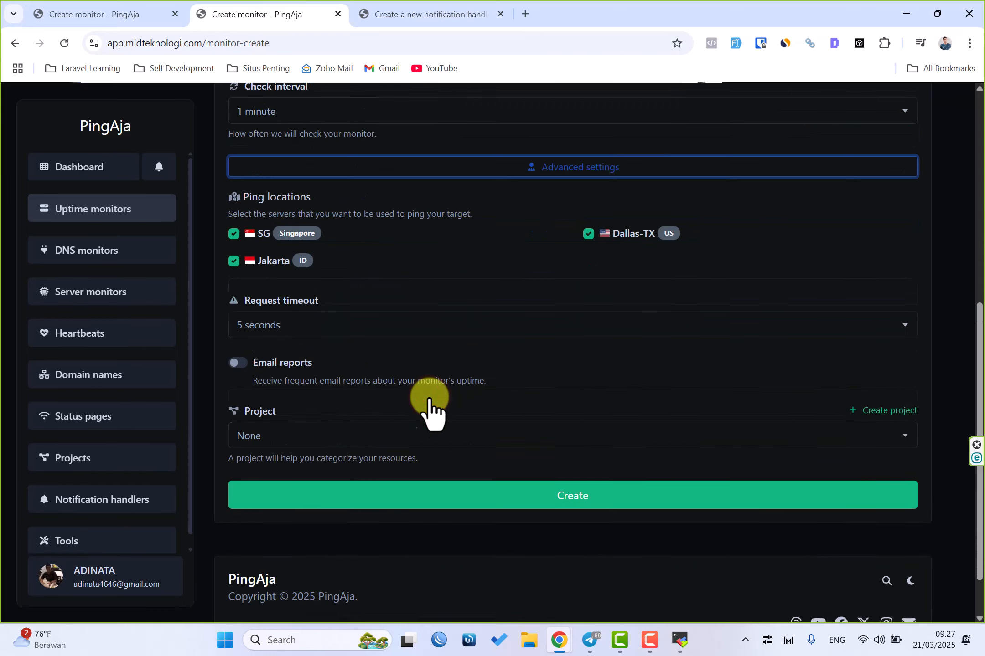
scroll(430, 406, down, 1)
- Assign the Hosthatch SSH monitor to the Blog Adsense project and create it
click(350, 378)
click(369, 431)
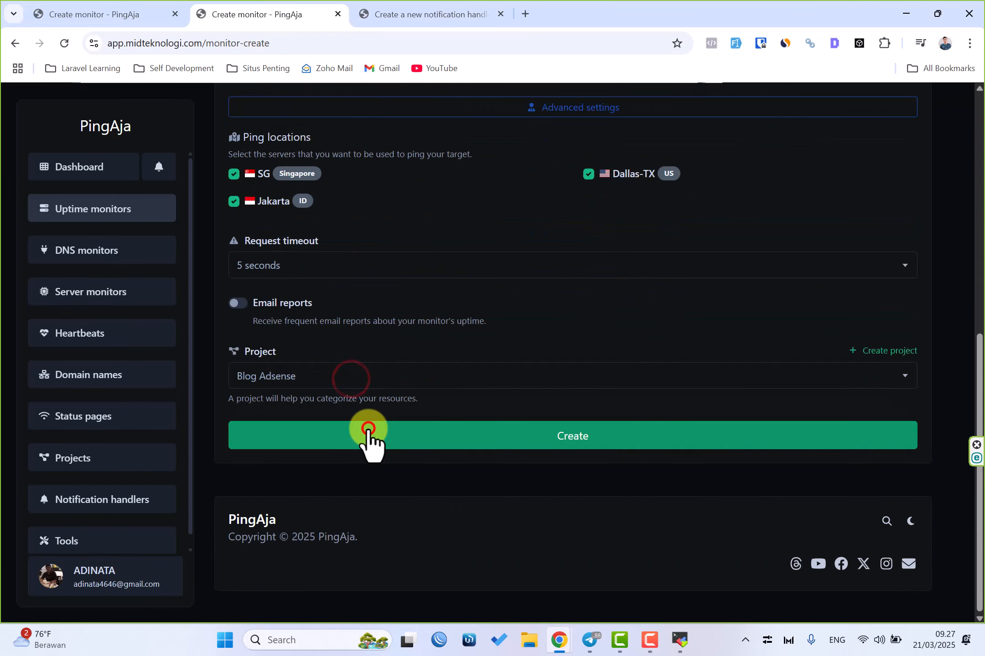
click(505, 437)
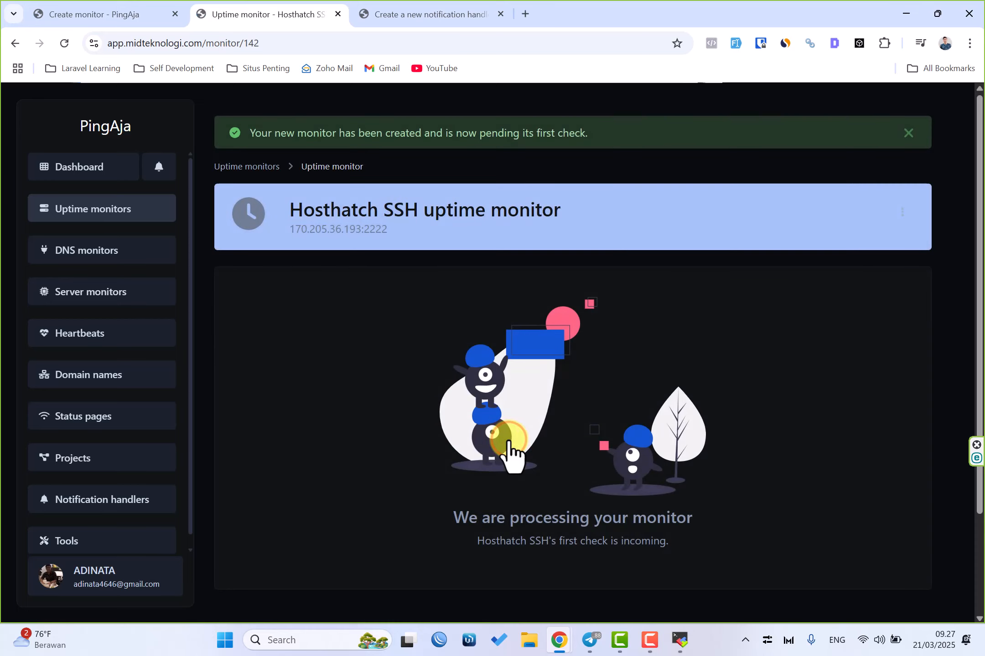
- Open the BETANTT monitor from the uptime monitors list and examine its uptime and response time statistics
click(255, 168)
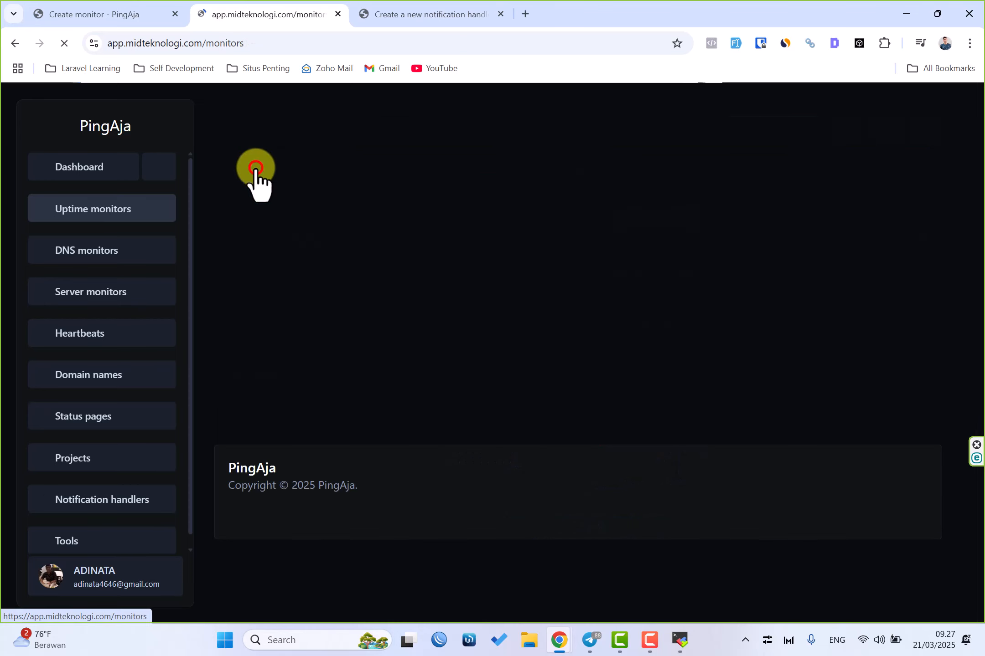
click(258, 313)
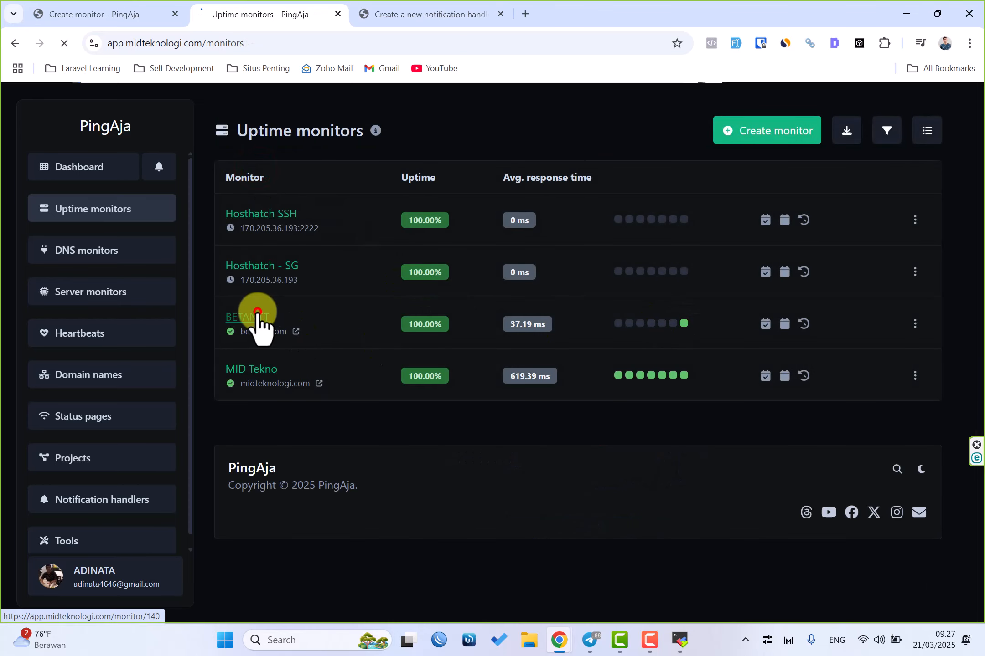
scroll(456, 270, down, 1)
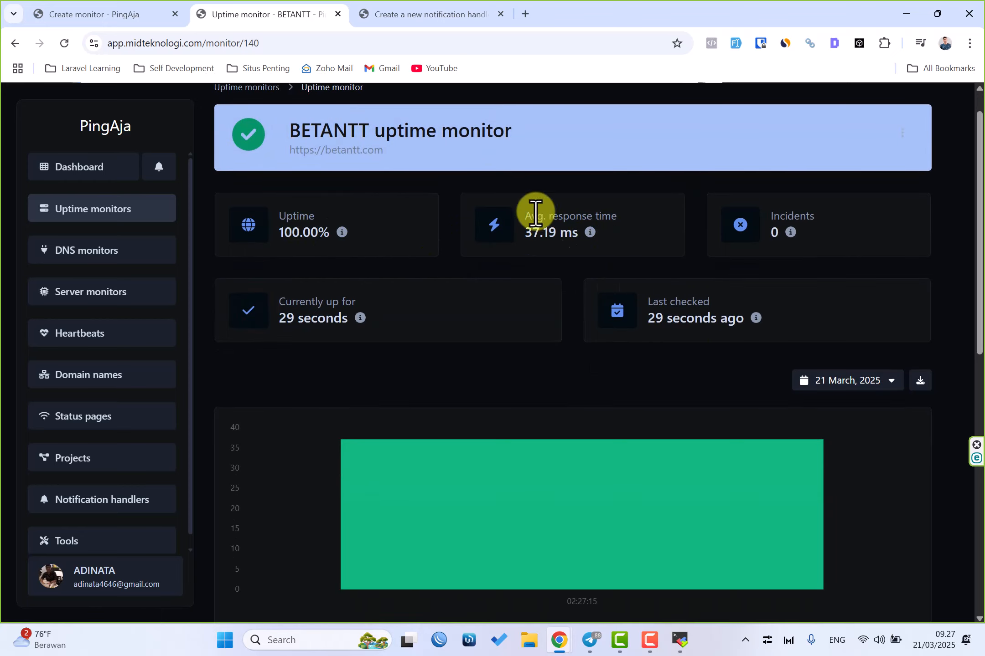
- Examine the BETANTT monitor's ping locations, last monitor checks and incidents for 21 March, 2025
scroll(543, 327, down, 10)
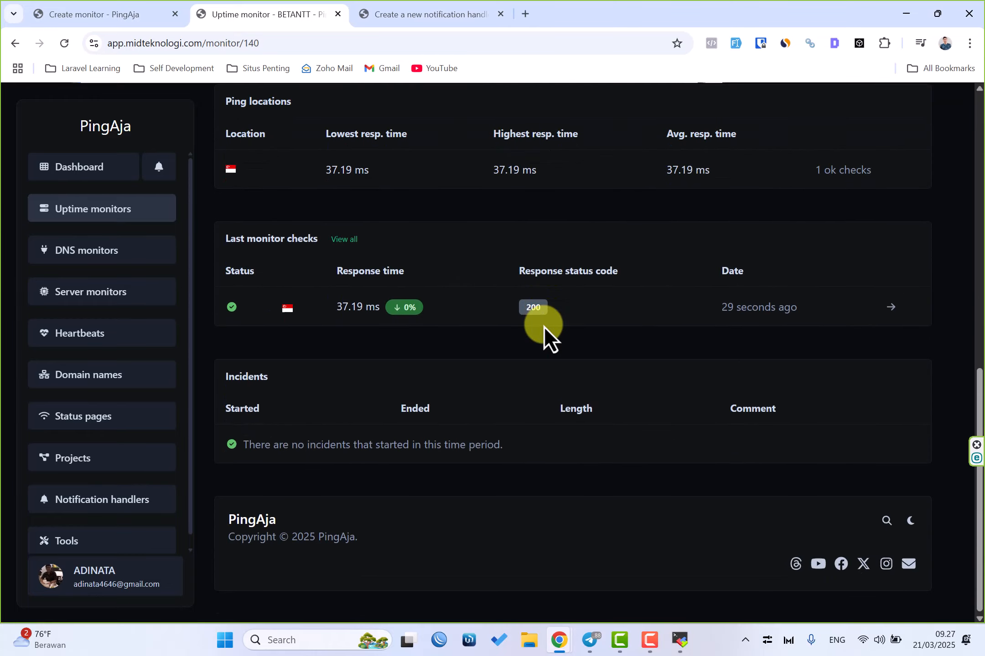
scroll(544, 326, up, 5)
scroll(544, 327, down, 5)
scroll(544, 327, up, 1)
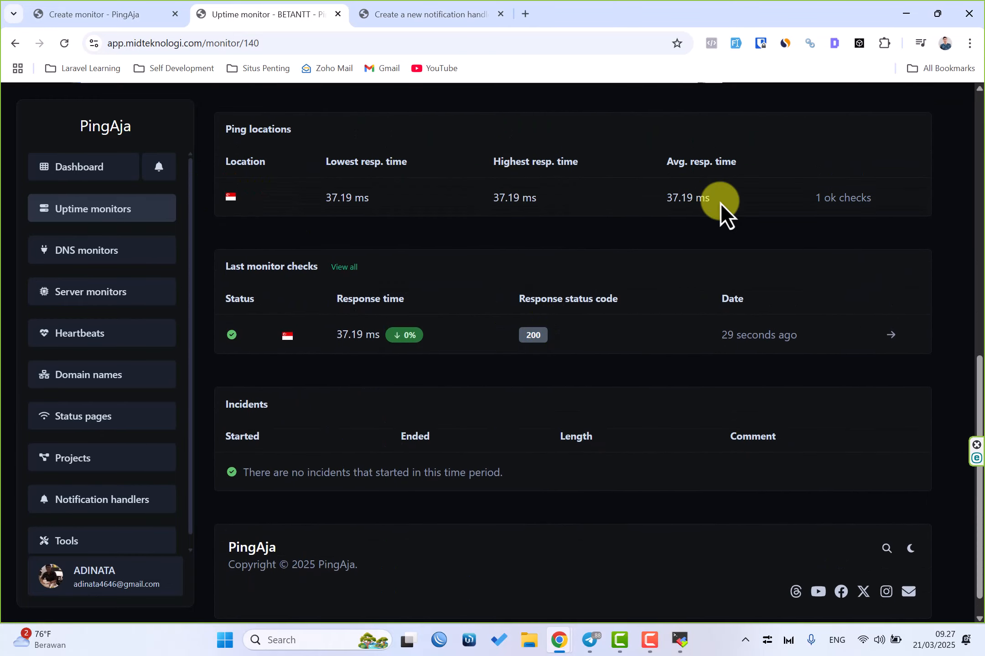
mouse_move(229, 197)
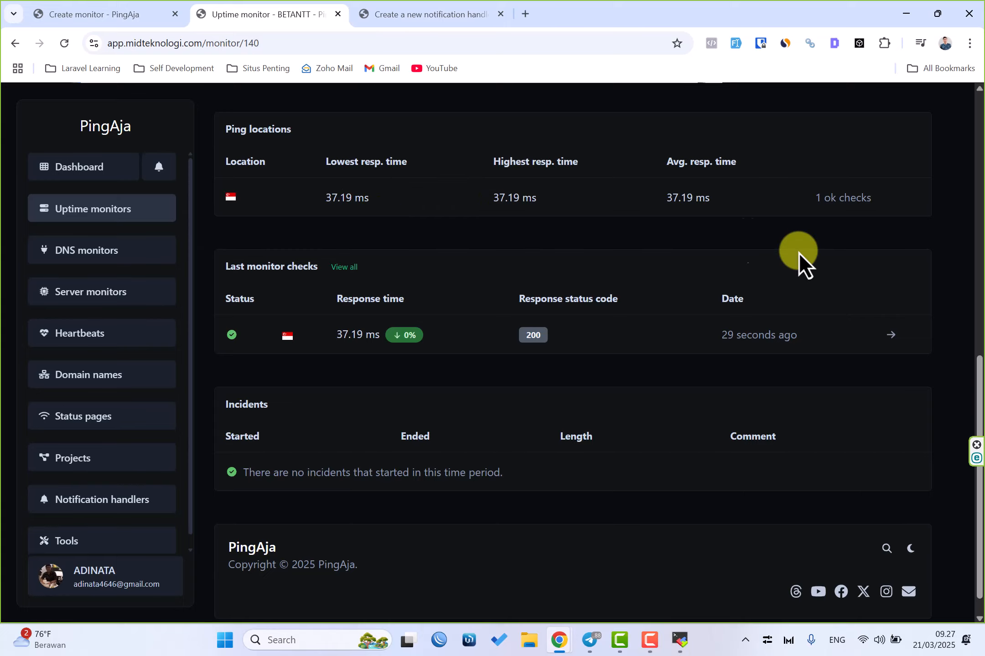
scroll(802, 264, up, 10)
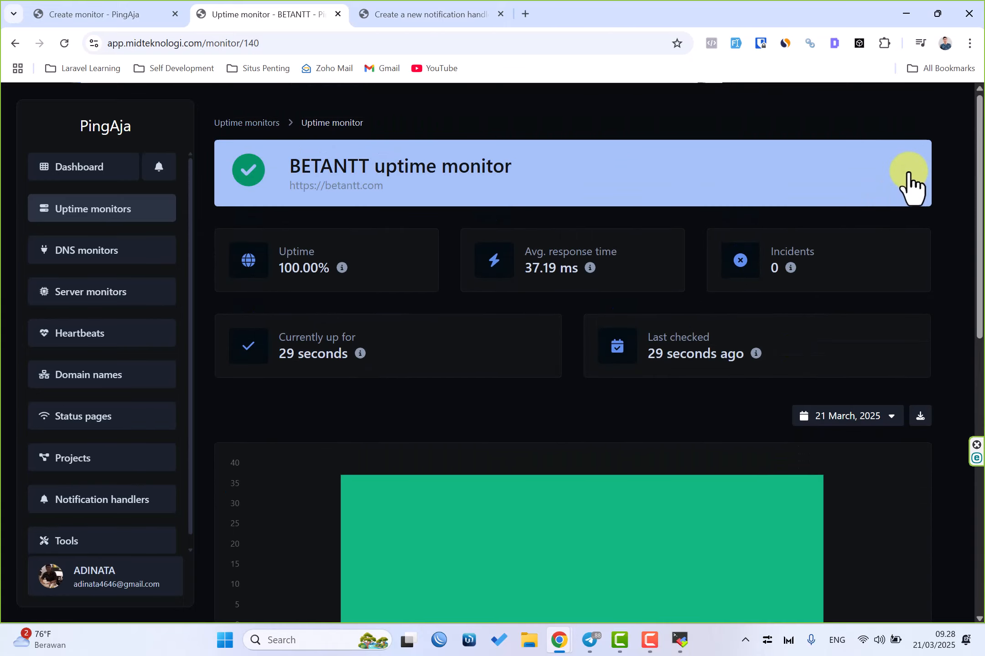
- View the BETANTT monitor's list of monitor checks and return to its uptime statistics page
click(898, 164)
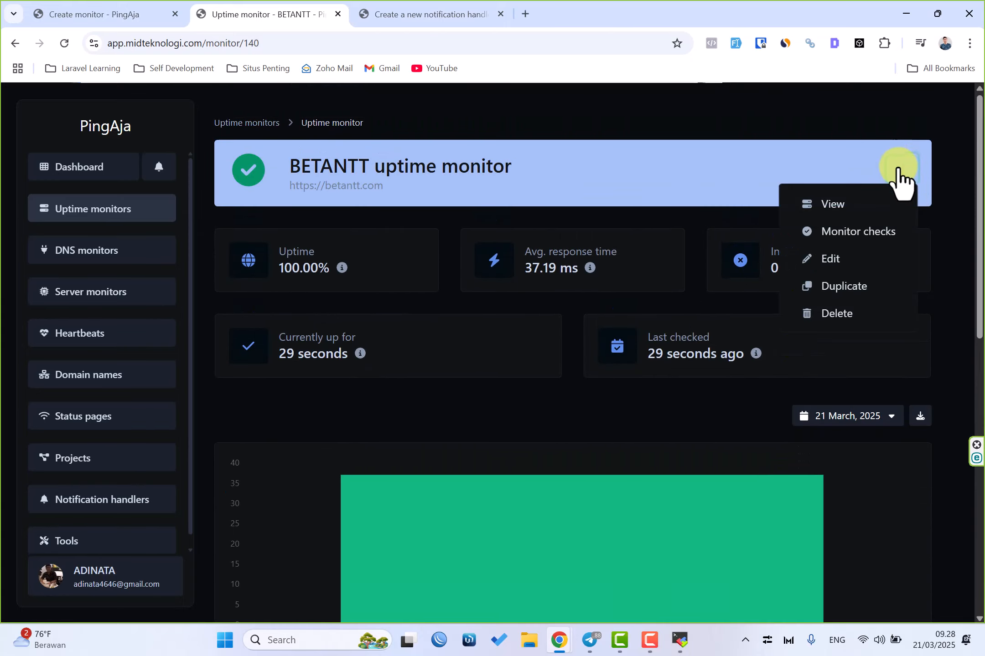
click(898, 165)
click(898, 165)
click(882, 237)
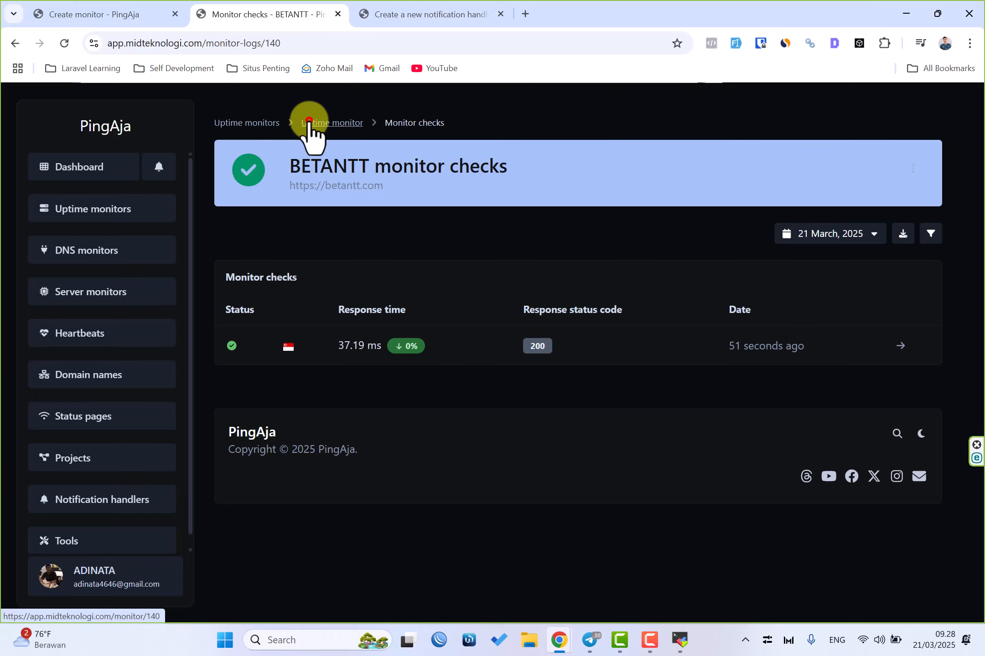
click(310, 123)
- Edit the BETANTT monitor to add Dallas-TX (US) as a ping location in its advanced settings and save the update
click(913, 169)
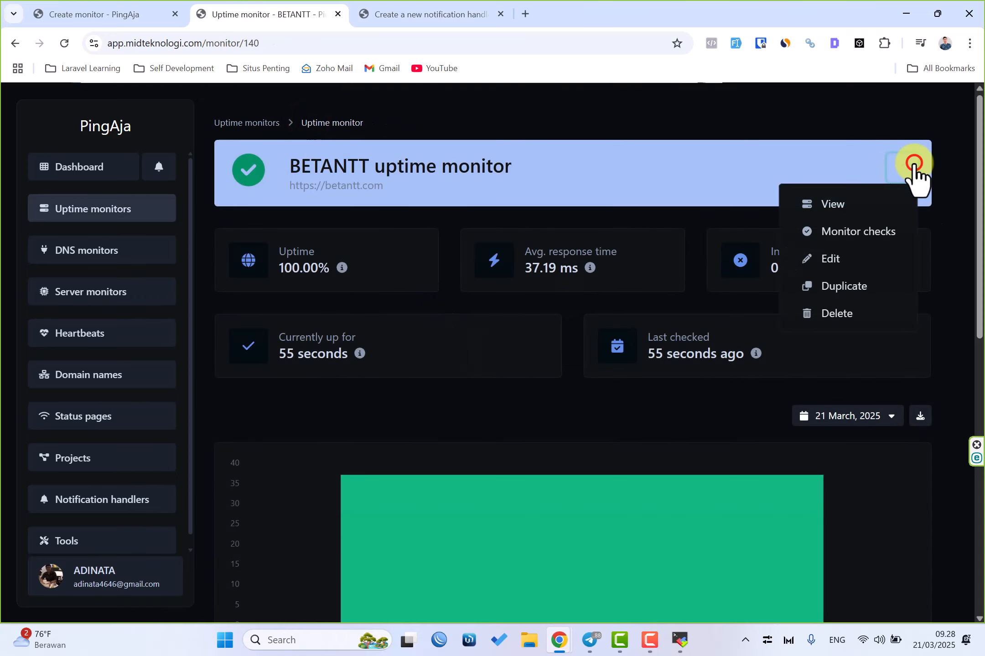
click(837, 258)
scroll(365, 446, down, 5)
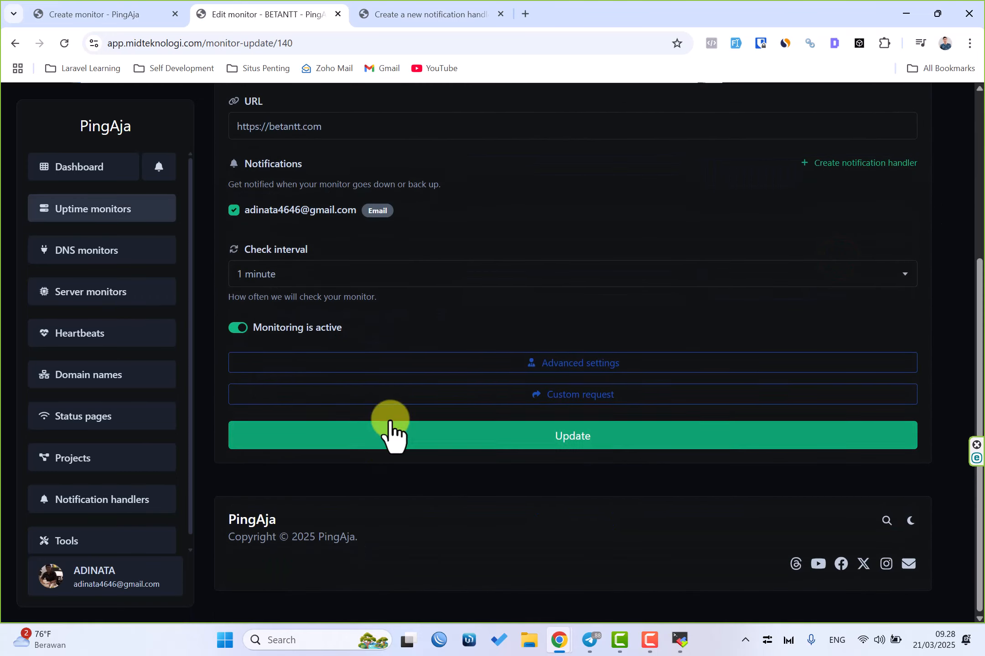
click(430, 367)
scroll(428, 369, down, 2)
scroll(427, 369, down, 1)
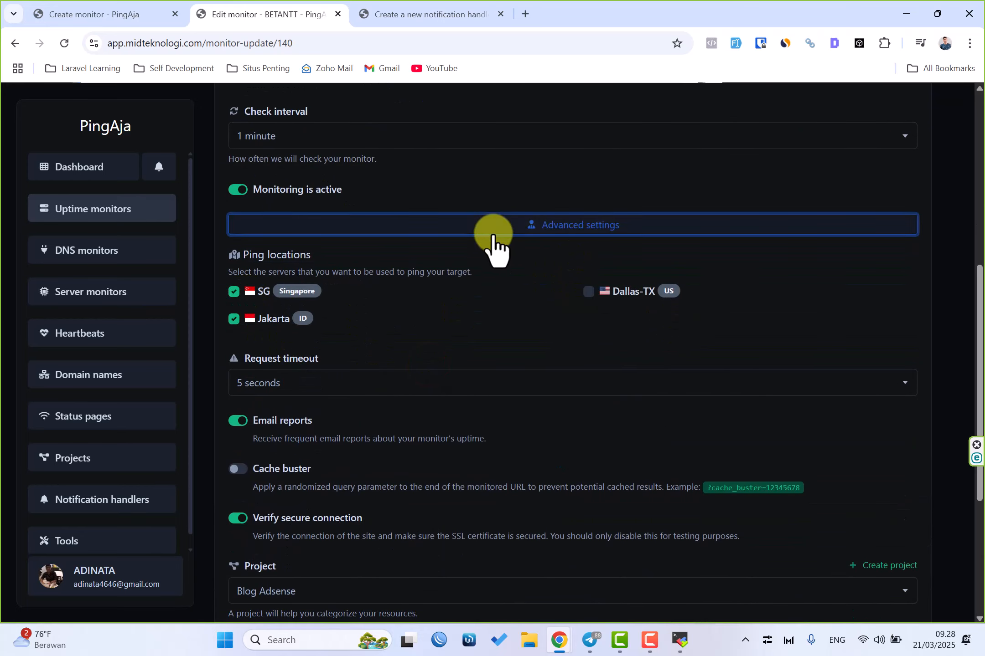
click(587, 294)
scroll(591, 328, down, 5)
click(611, 440)
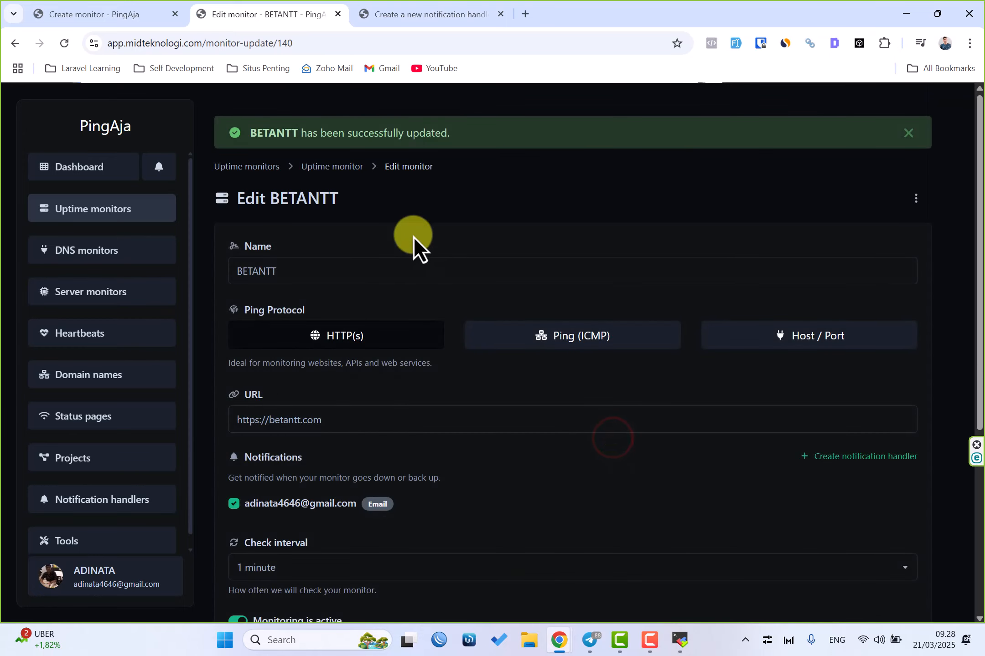
- Return to the BETANTT monitor's statistics and review its response time chart, ping locations and last monitor checks
click(321, 165)
scroll(598, 336, down, 2)
scroll(598, 337, down, 9)
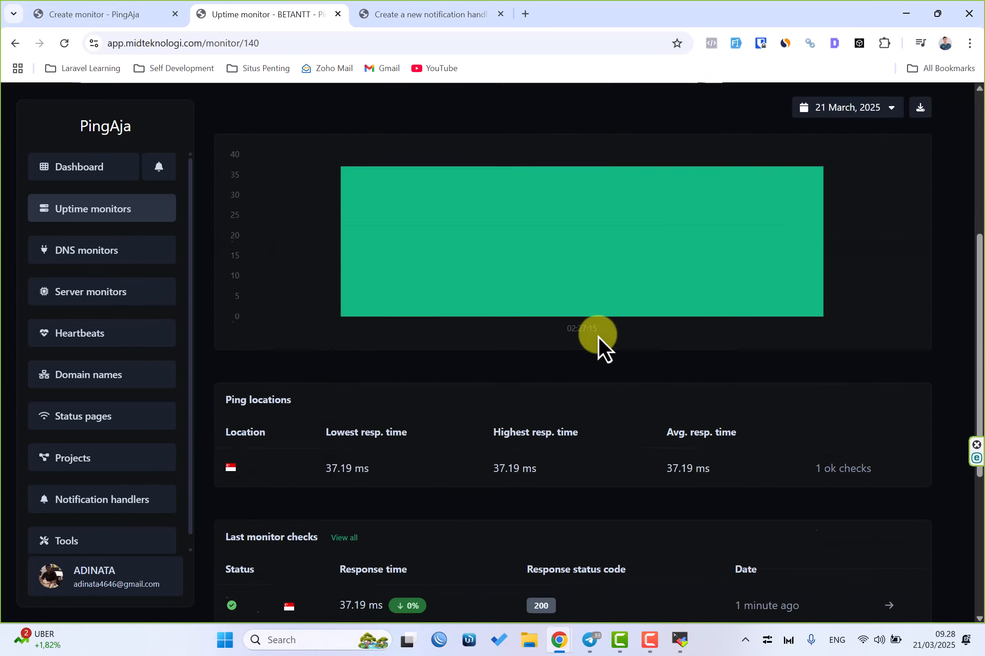
scroll(304, 299, up, 1)
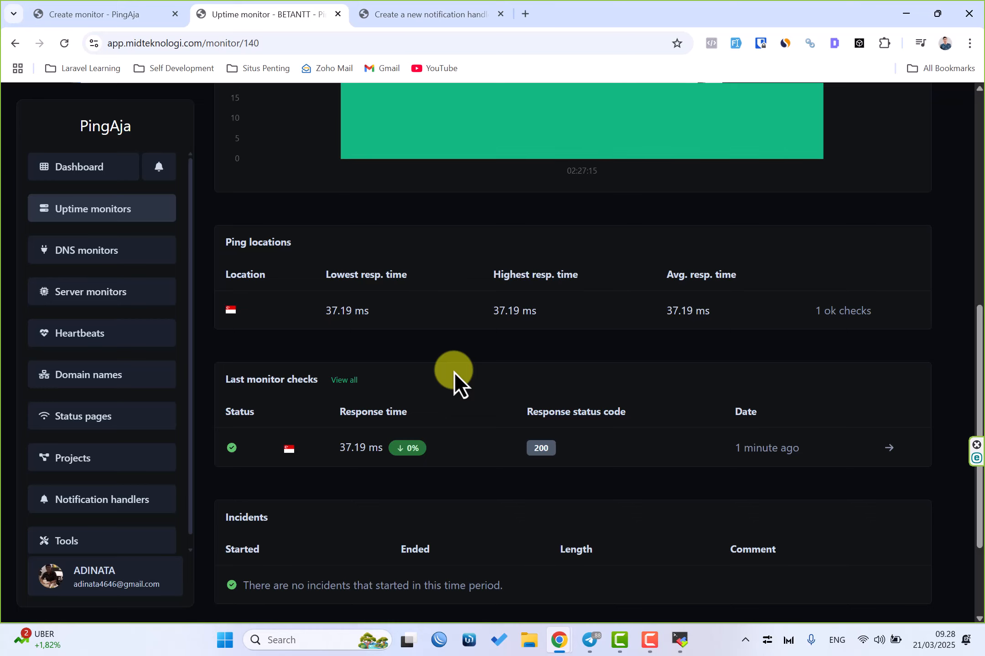
scroll(454, 372, up, 6)
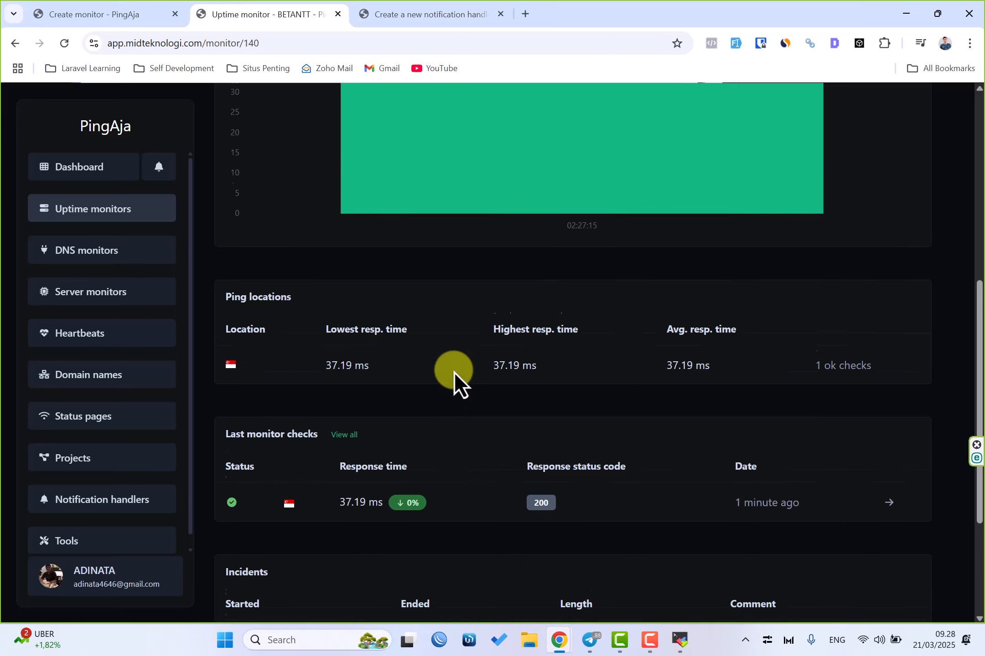
- Open the Hosthatch SSH monitor from the uptime monitors list and review its ping location and check results
click(94, 213)
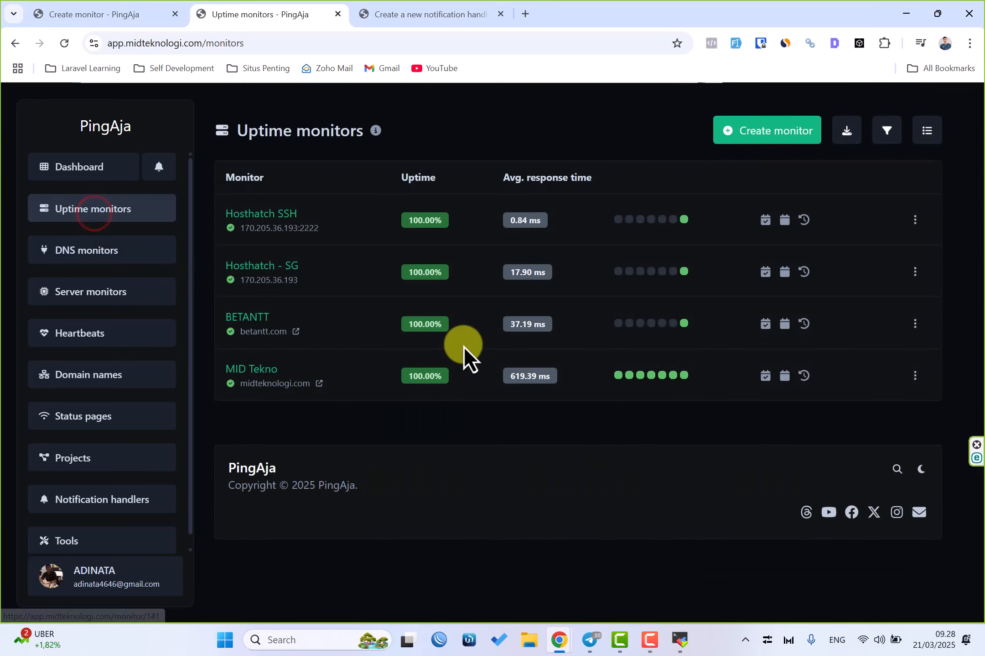
click(257, 215)
scroll(660, 275, down, 4)
scroll(662, 275, down, 5)
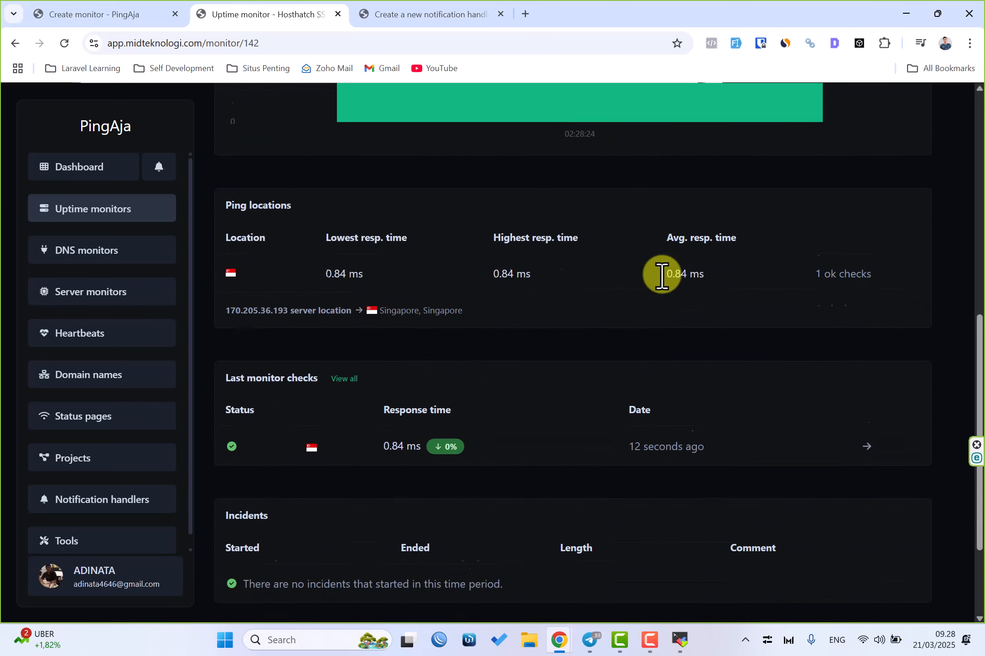
- Open the Hosthatch - SG monitor from the uptime monitors list and review its ping location statistics
click(114, 209)
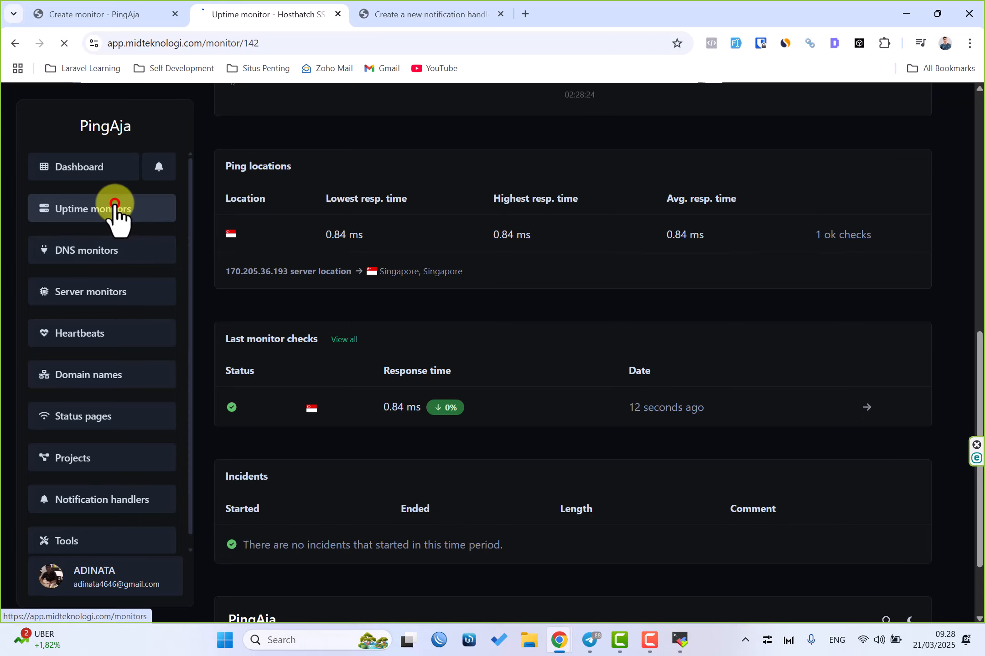
click(281, 266)
scroll(284, 269, down, 5)
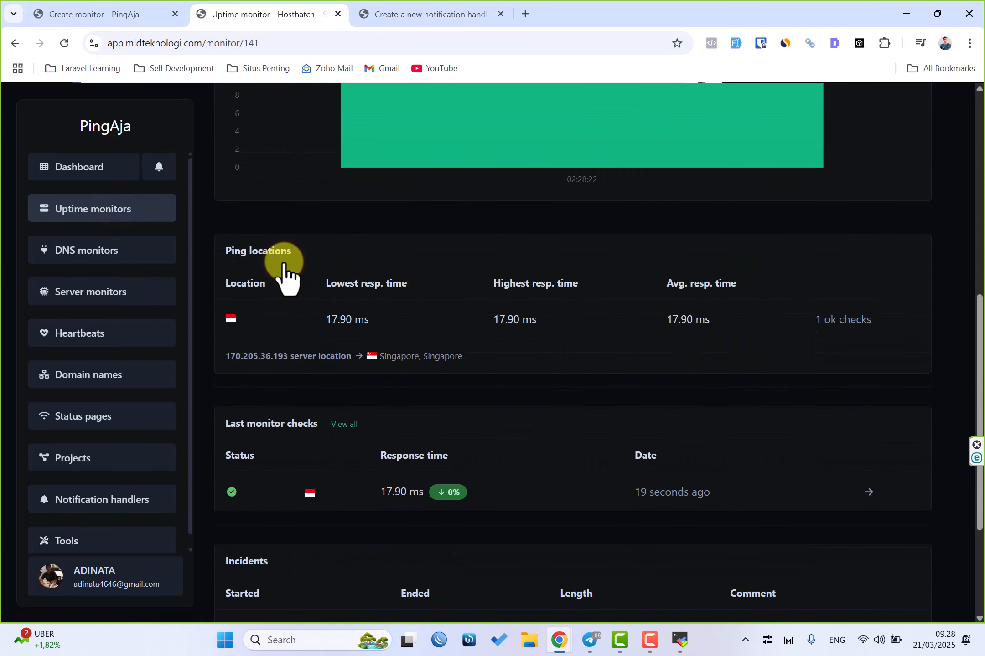
- Reopen the BETANTT monitor from the uptime monitors list and recheck its ping locations and latest checks
click(156, 196)
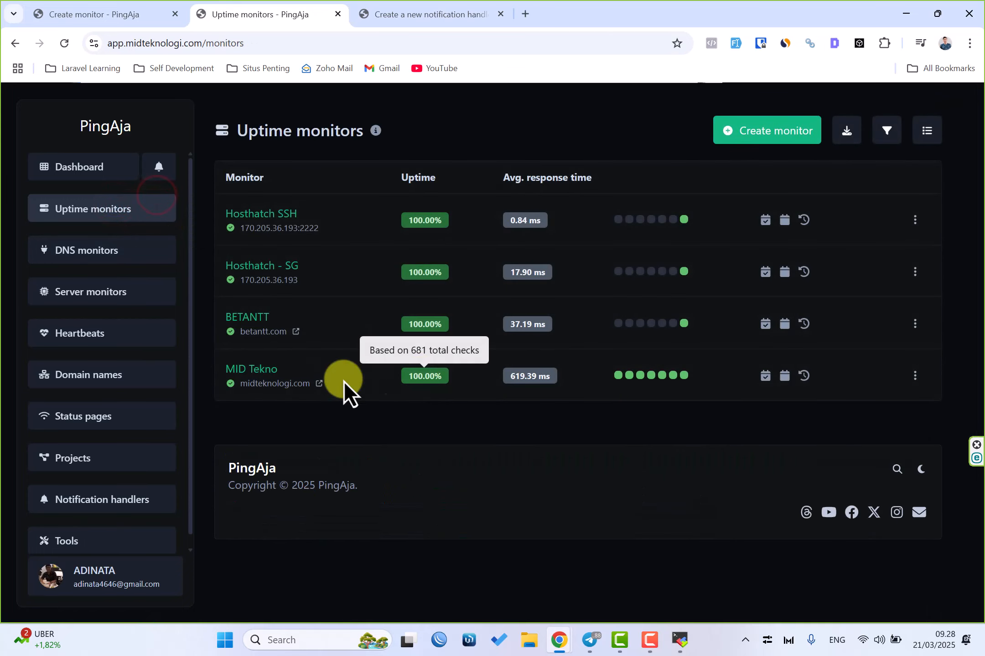
click(253, 314)
scroll(473, 365, down, 5)
scroll(473, 360, down, 3)
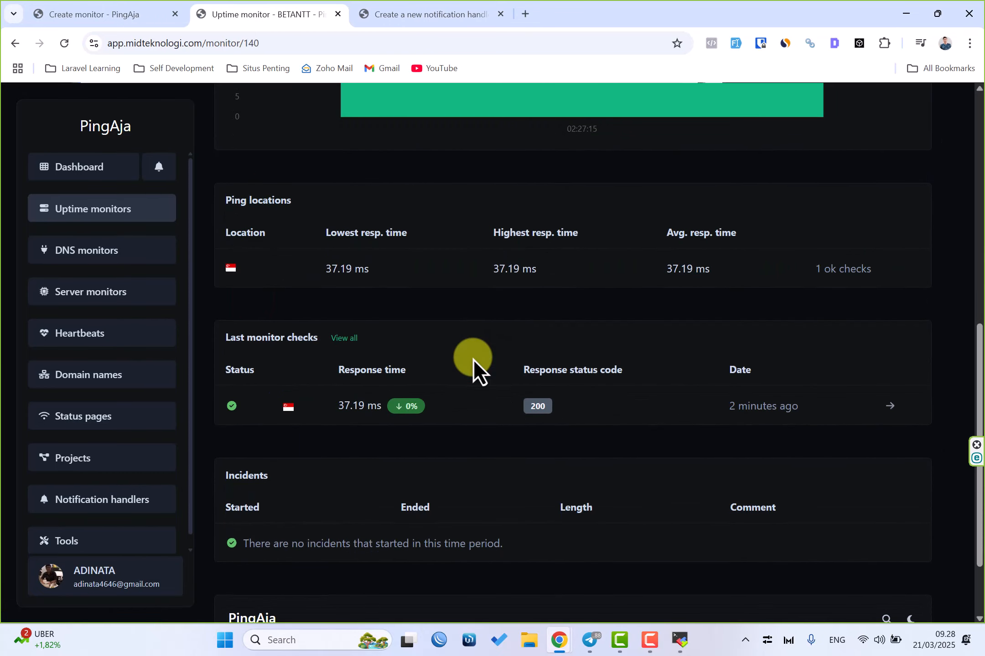
- Return to the uptime monitors list and switch to the DNS monitors overview
click(126, 205)
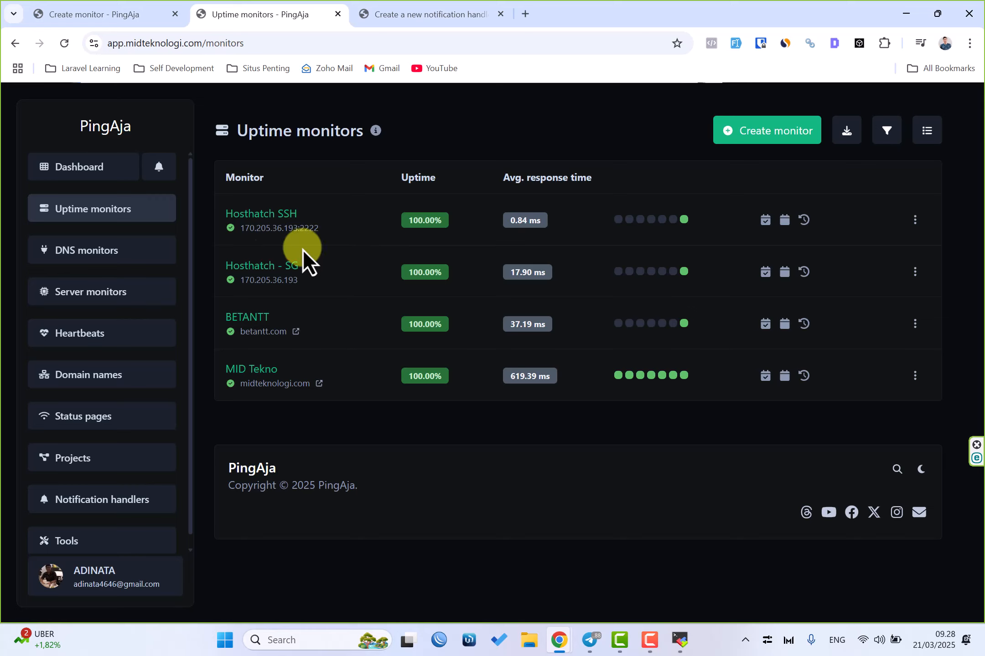
click(122, 246)
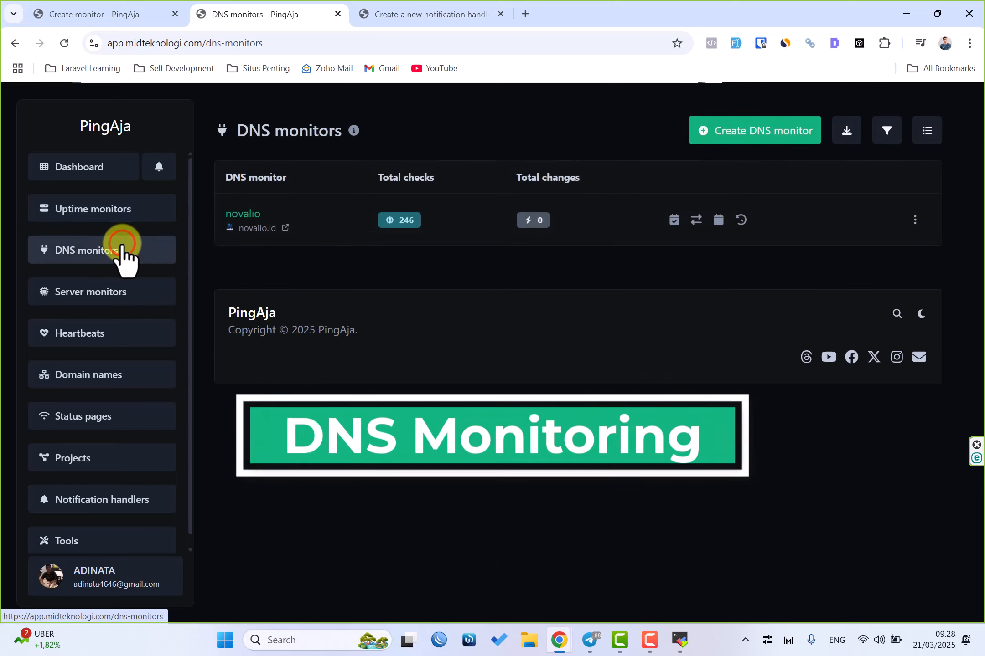